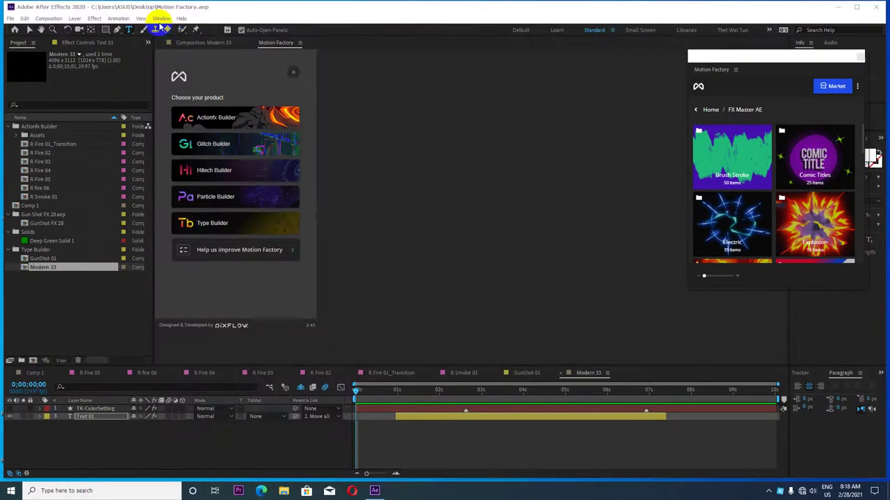
Open the docked Motion Factory panel showing the Type Builder templates
click(161, 18)
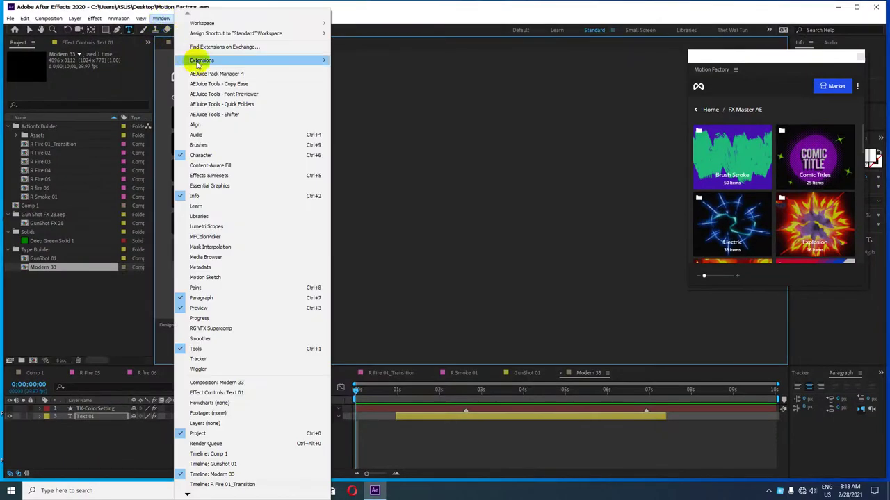
mouse_move(233, 61)
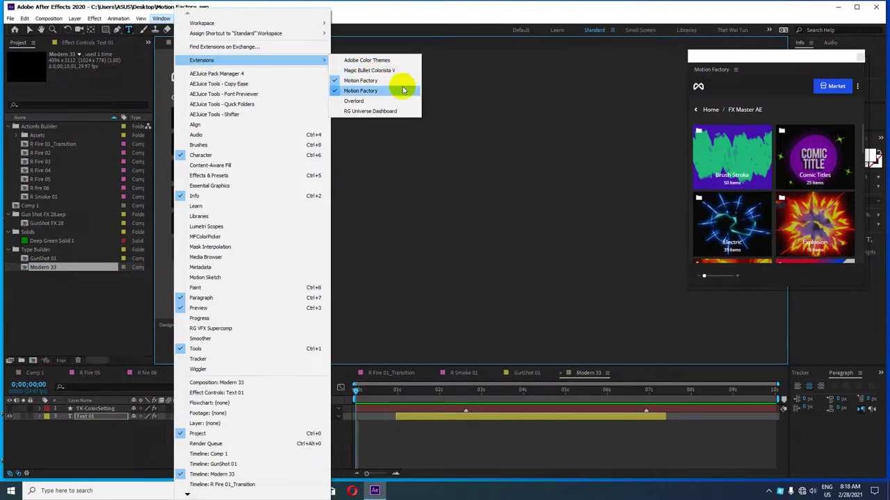
click(403, 90)
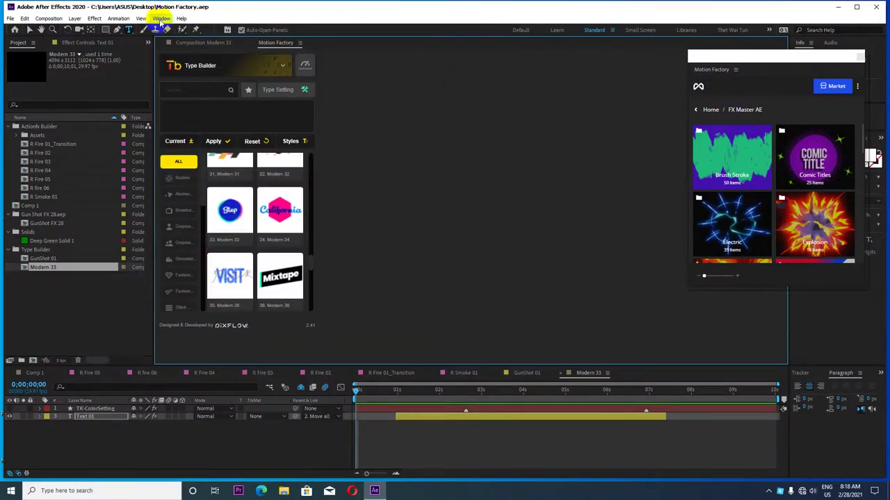
Open the second, floating Motion Factory window with the FX Master library
click(161, 19)
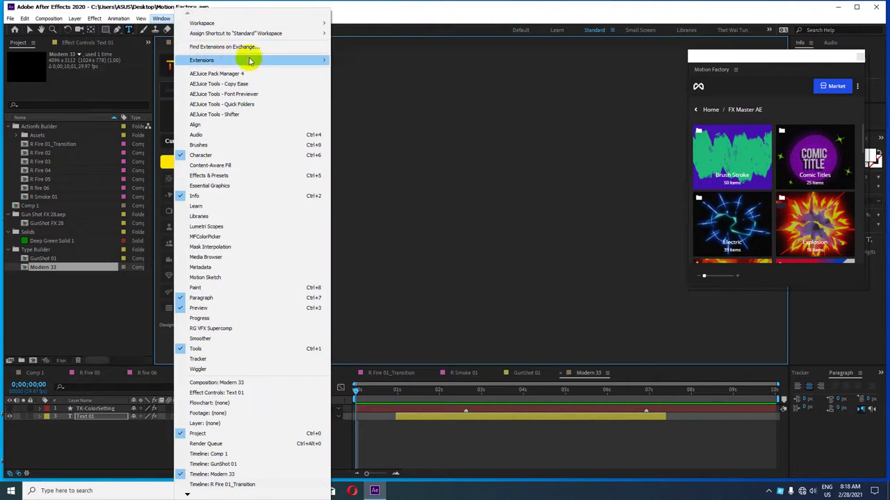
mouse_move(294, 60)
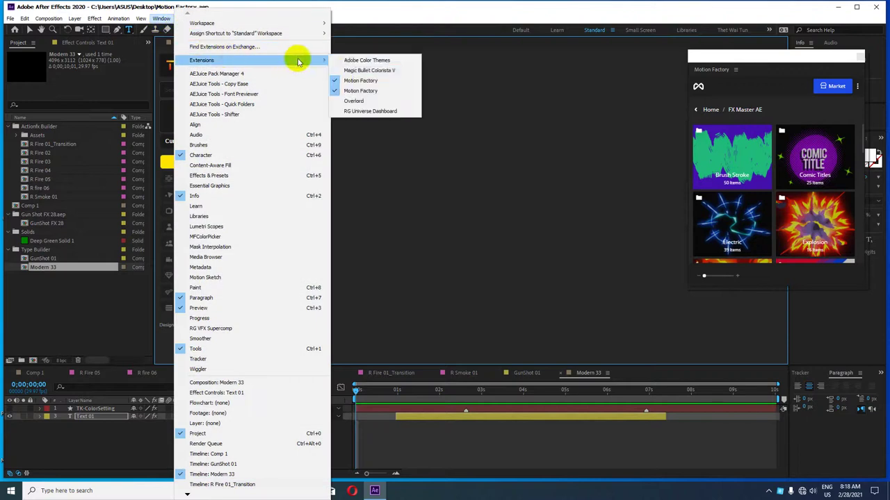
click(451, 85)
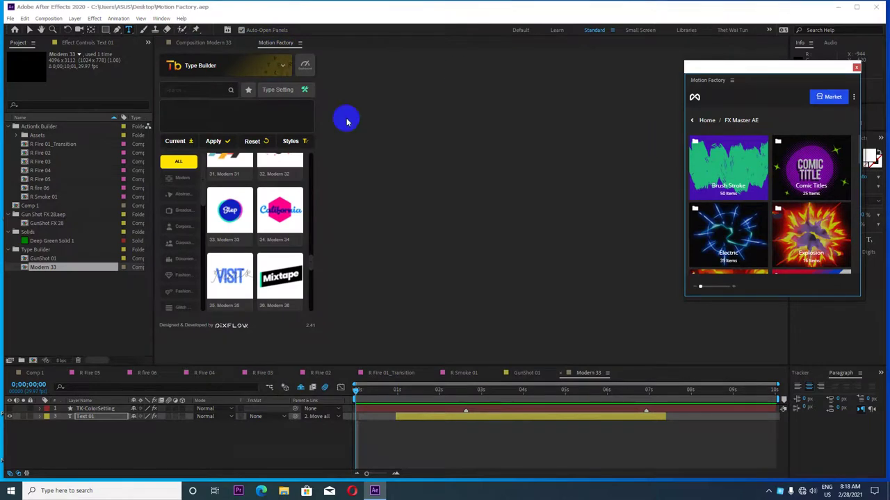
Close the floating Motion Factory window and the docked Motion Factory panel
click(856, 67)
click(299, 42)
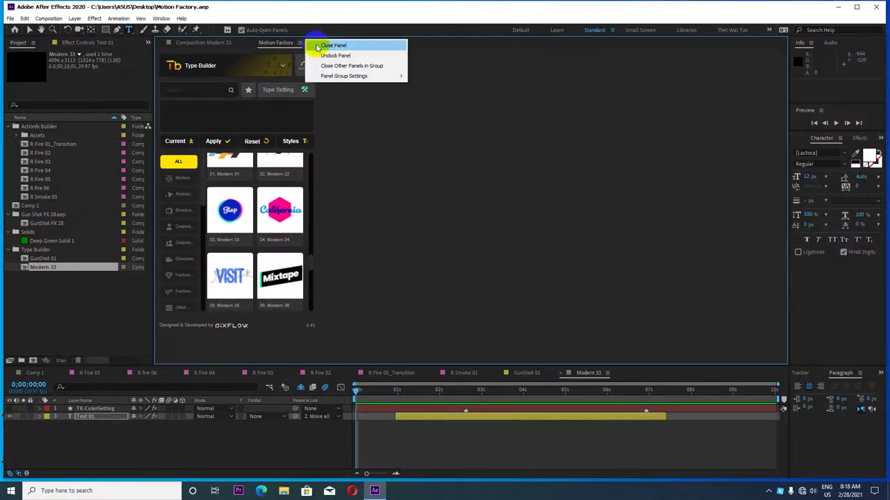
click(317, 46)
Preview the mitdc blob animation at 25% zoom, then zoom out to 12.5%
key(period)
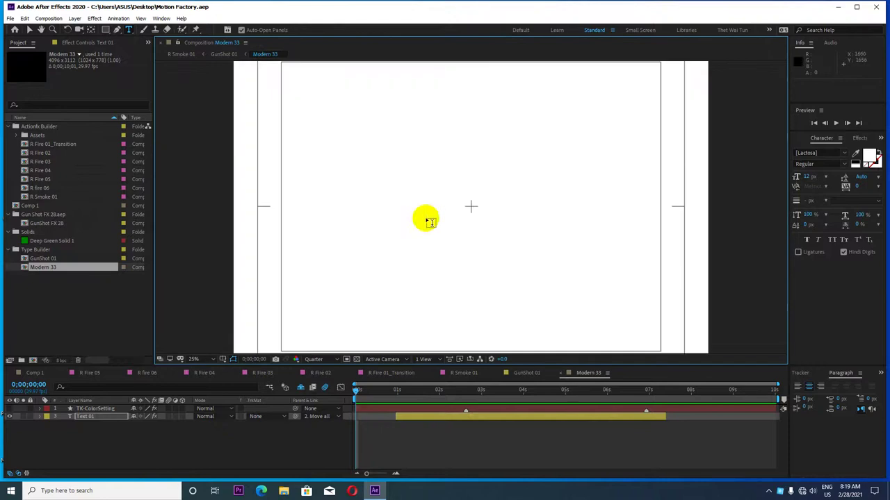
mouse_move(397, 391)
mouse_down()
mouse_move(619, 396)
mouse_move(340, 397)
mouse_up()
key(apostrophe)
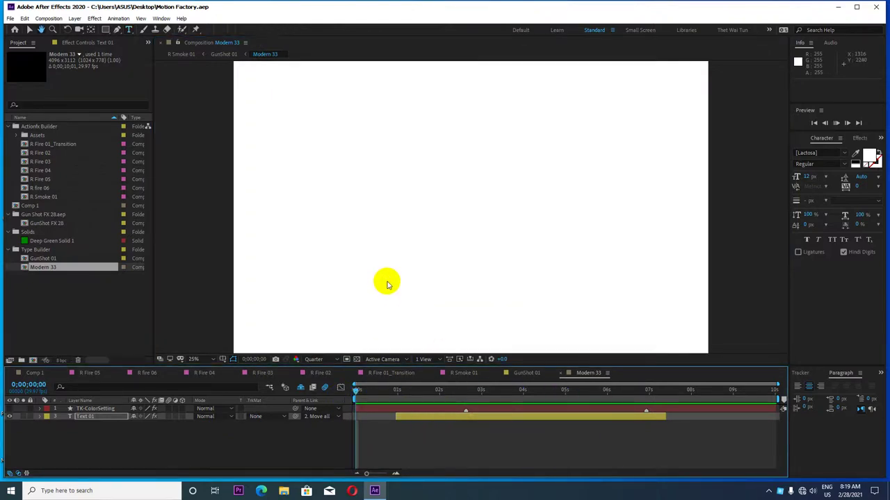
key(space)
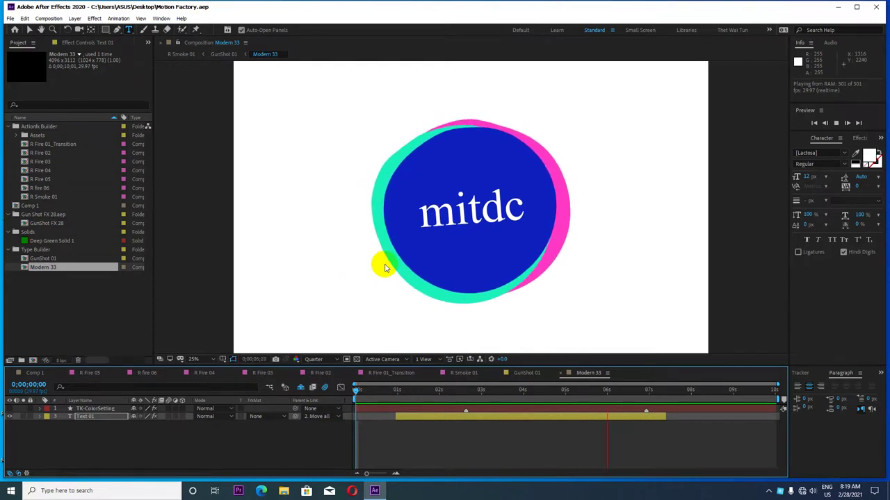
key(space)
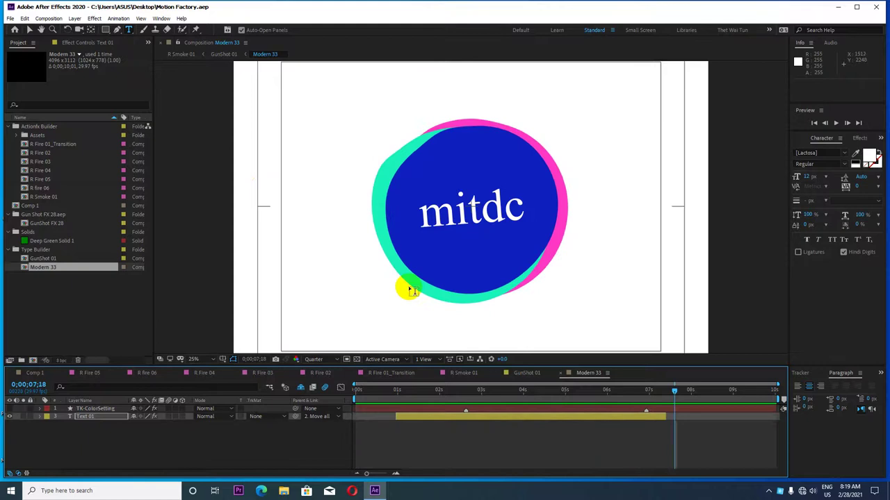
key(comma)
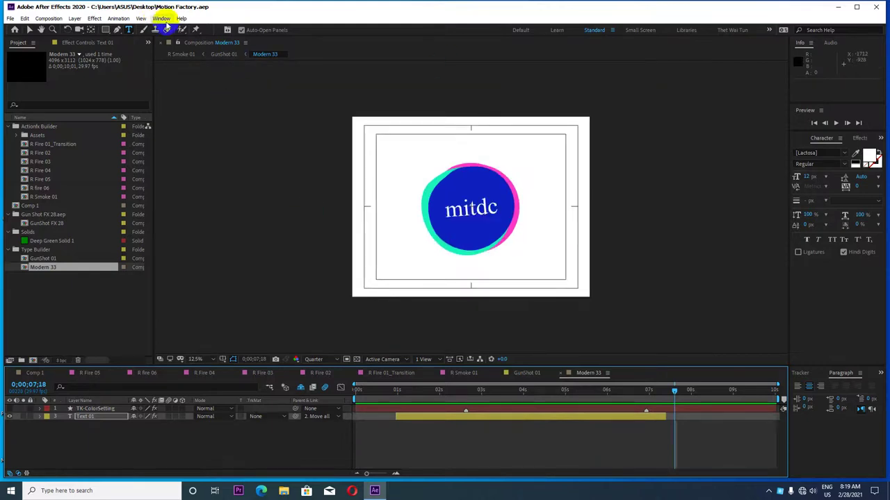
Reopen the docked Motion Factory Type Builder template panel
click(162, 19)
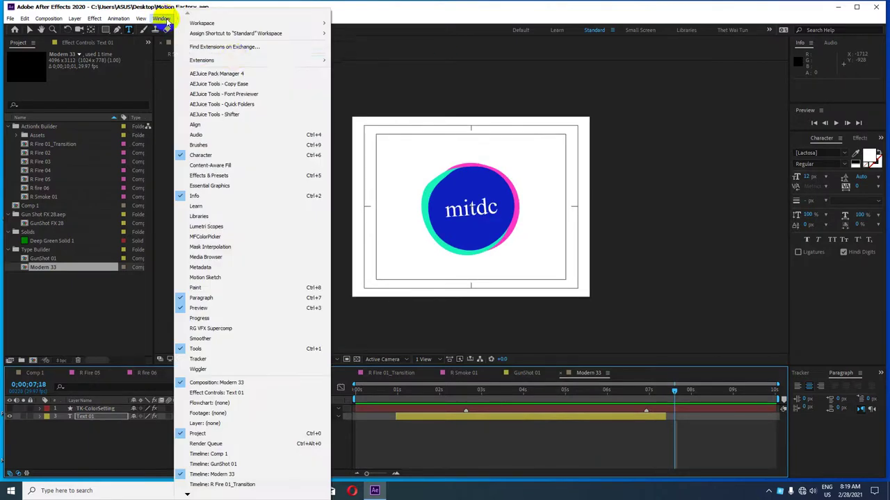
mouse_move(243, 61)
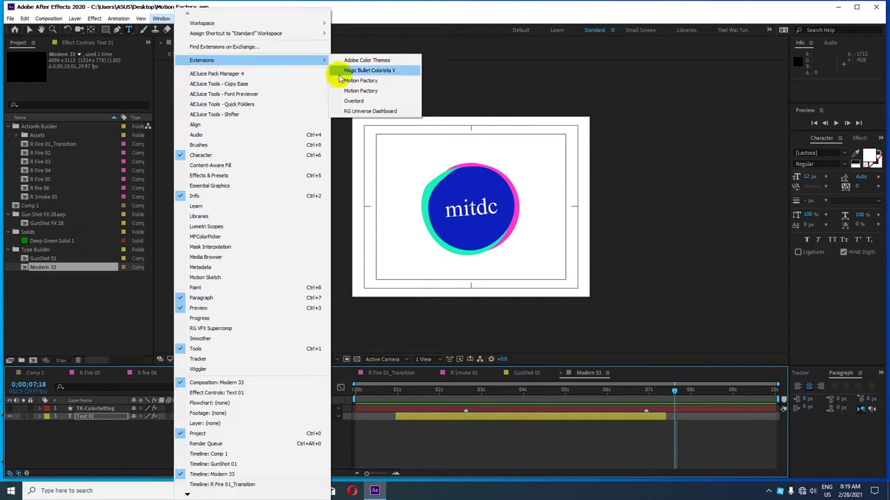
click(361, 81)
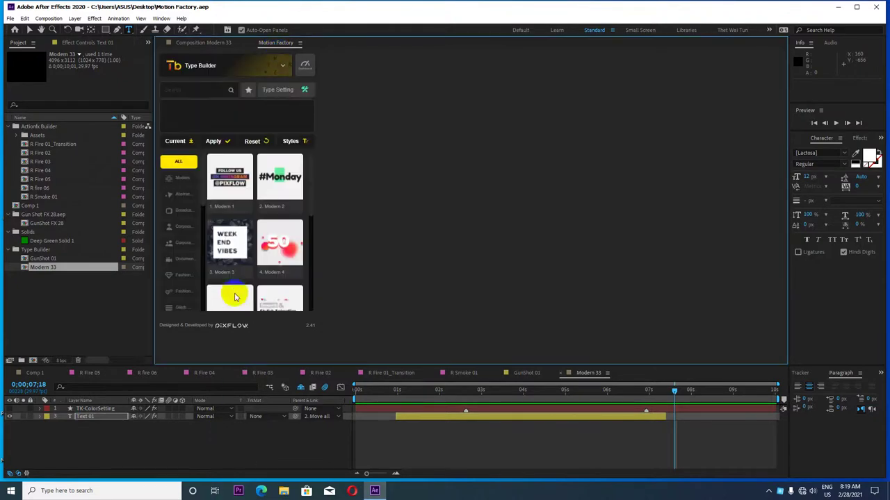
Reopen the floating Motion Factory library listing the local FX Master packs
click(161, 19)
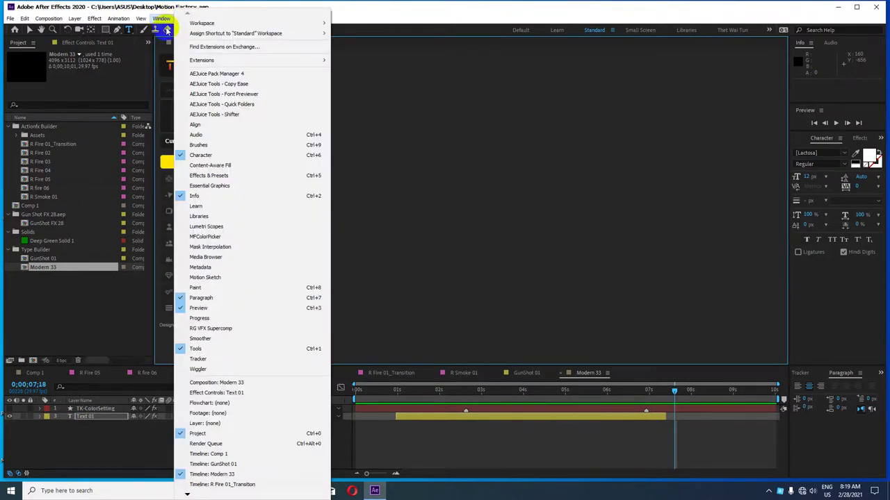
mouse_move(229, 59)
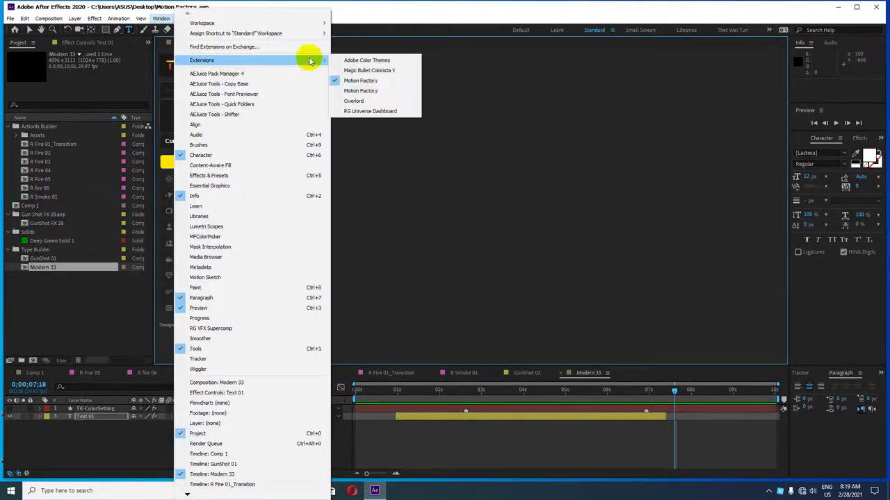
click(381, 94)
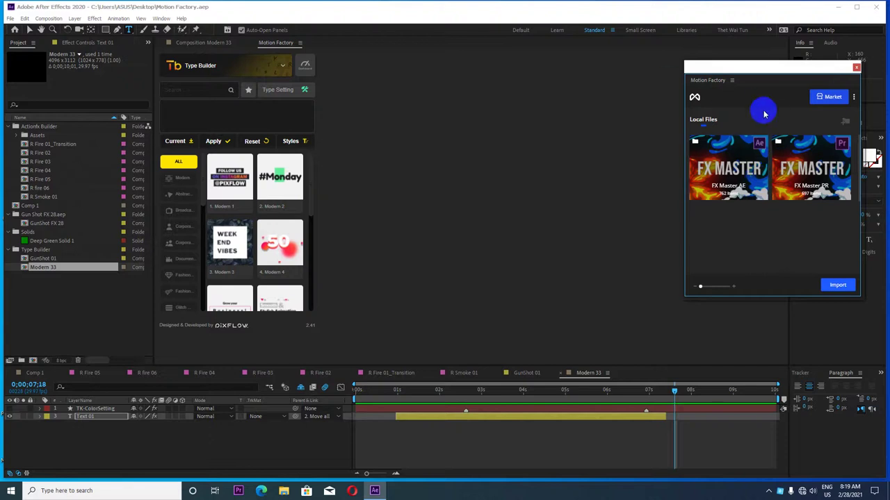
Browse the Type Builder thumbnails, then switch to the Motion Factory product chooser
mouse_move(221, 162)
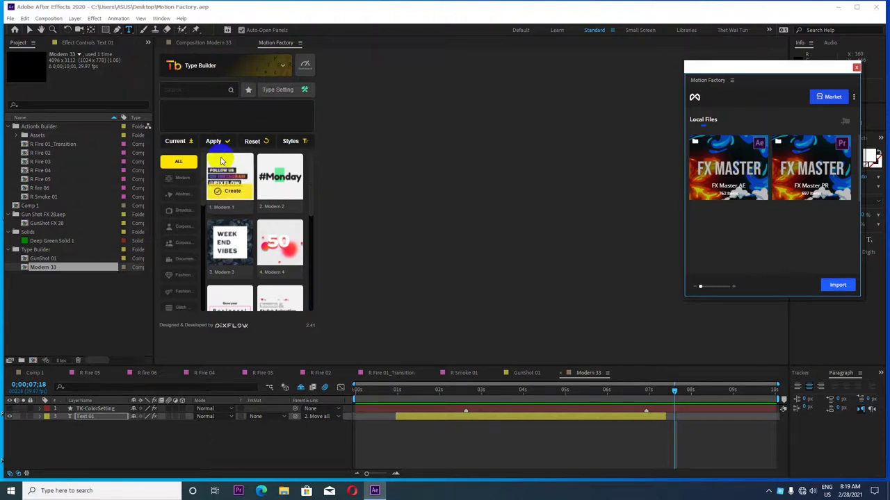
mouse_move(239, 247)
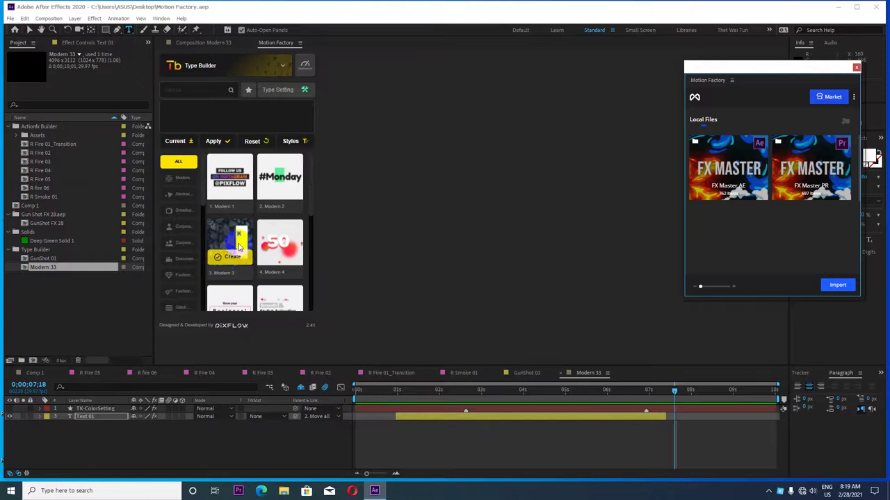
mouse_move(284, 254)
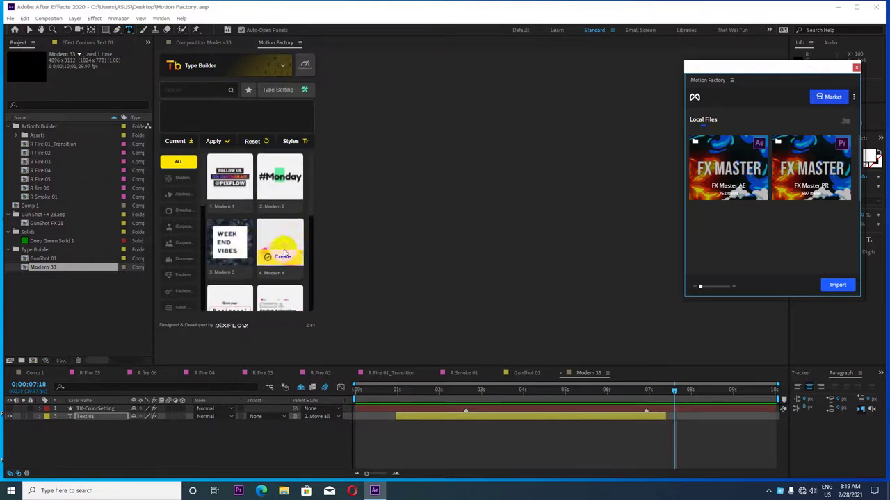
scroll(278, 257, down, 1)
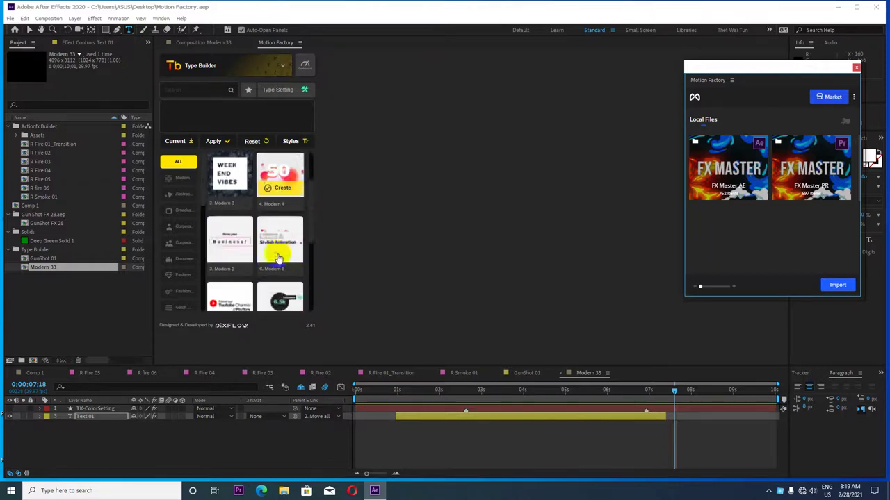
scroll(277, 258, down, 1)
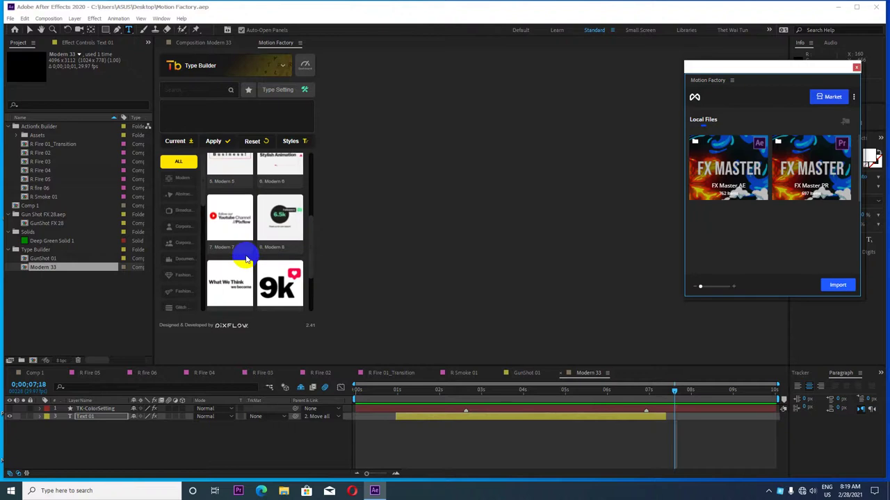
click(211, 65)
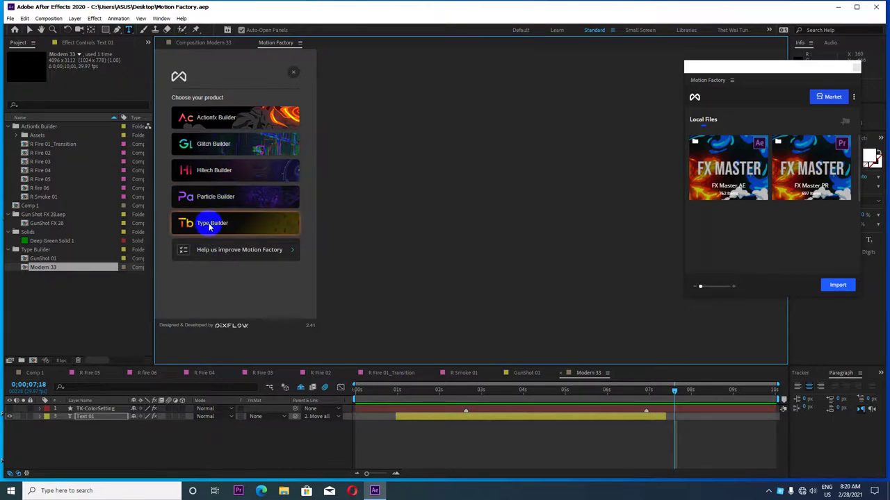
Return to the Type Builder templates and scroll through the list
click(212, 224)
mouse_move(228, 192)
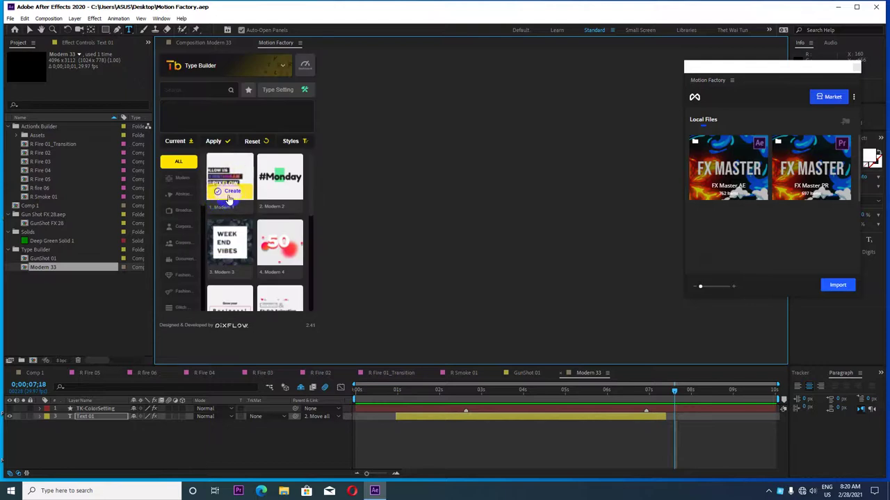
scroll(250, 200, down, 2)
scroll(255, 200, down, 2)
scroll(256, 201, down, 2)
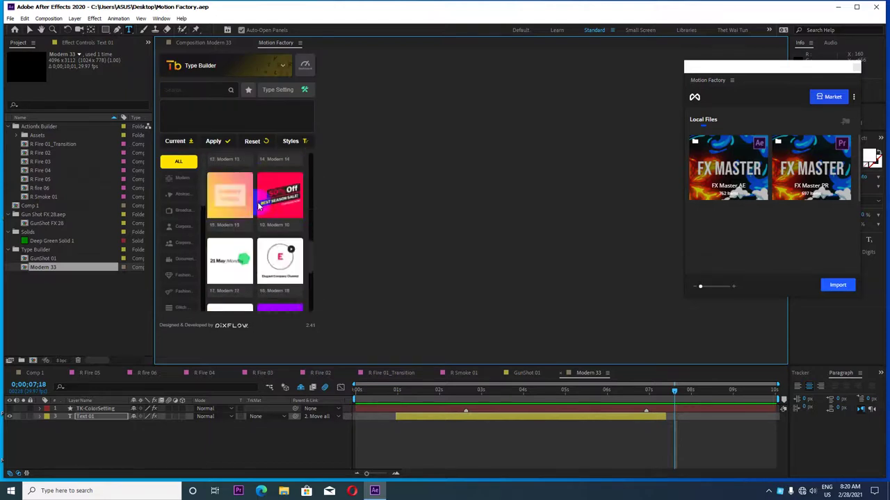
scroll(258, 203, down, 2)
scroll(259, 206, down, 2)
scroll(260, 208, down, 2)
scroll(260, 207, down, 2)
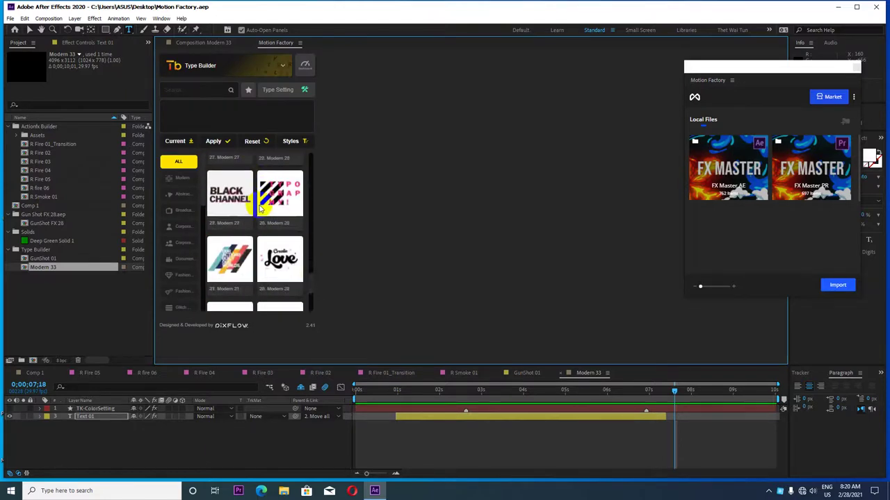
scroll(261, 208, up, 2)
Filter to the Modern category and create the Modern 11 template composition
click(183, 179)
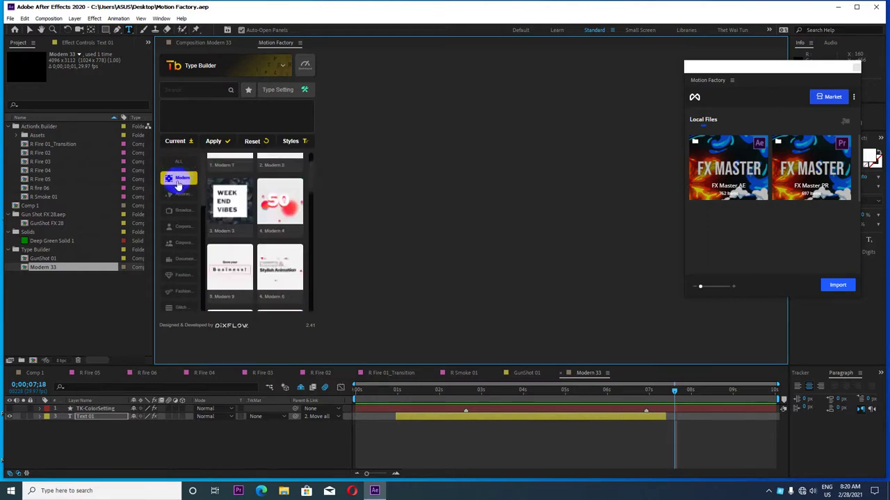
scroll(243, 215, down, 2)
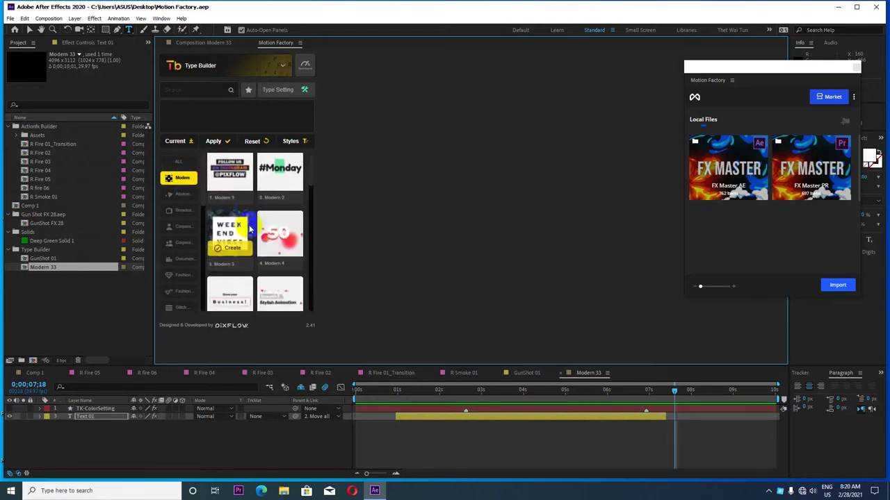
scroll(251, 231, down, 1)
scroll(251, 231, down, 2)
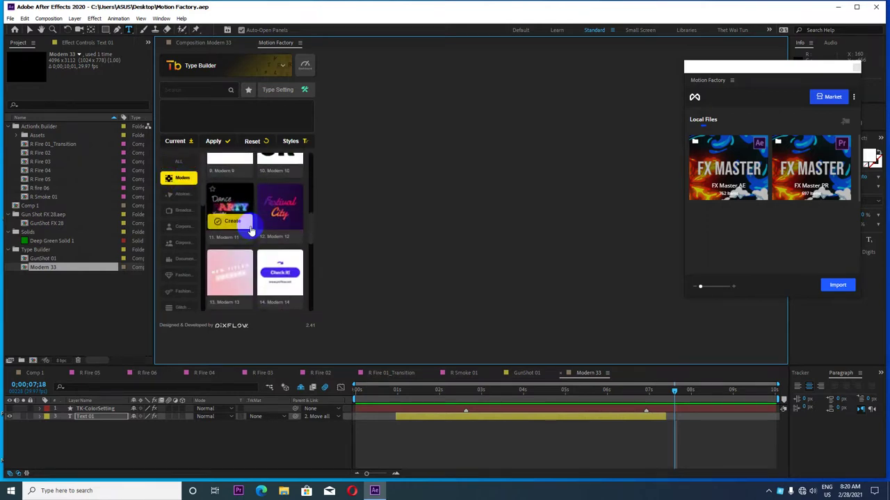
click(233, 221)
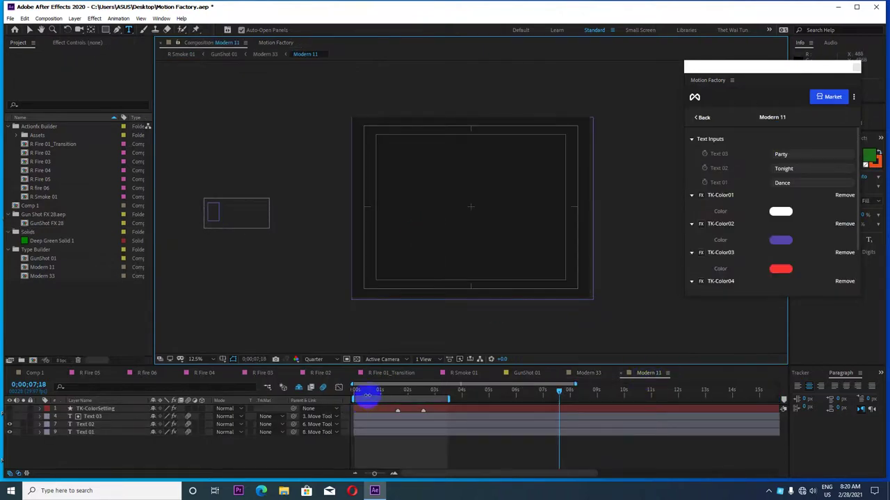
mouse_move(367, 394)
mouse_down()
mouse_move(413, 390)
mouse_move(343, 391)
mouse_up()
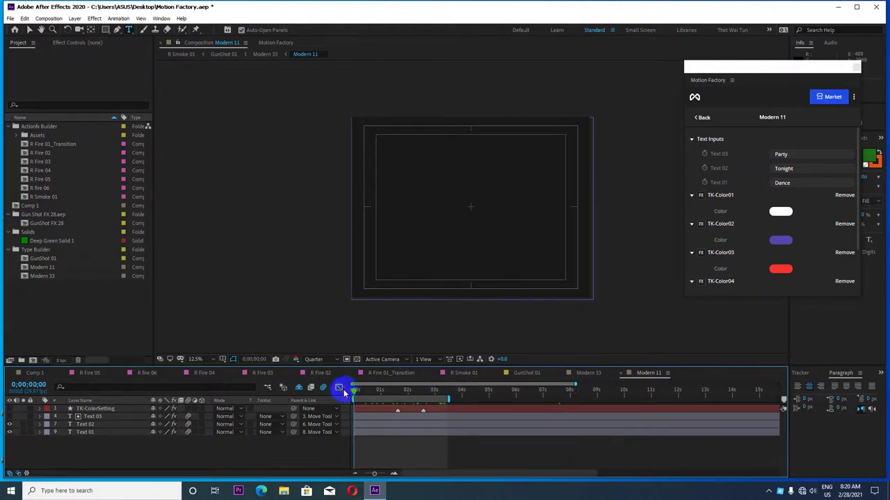
key(space)
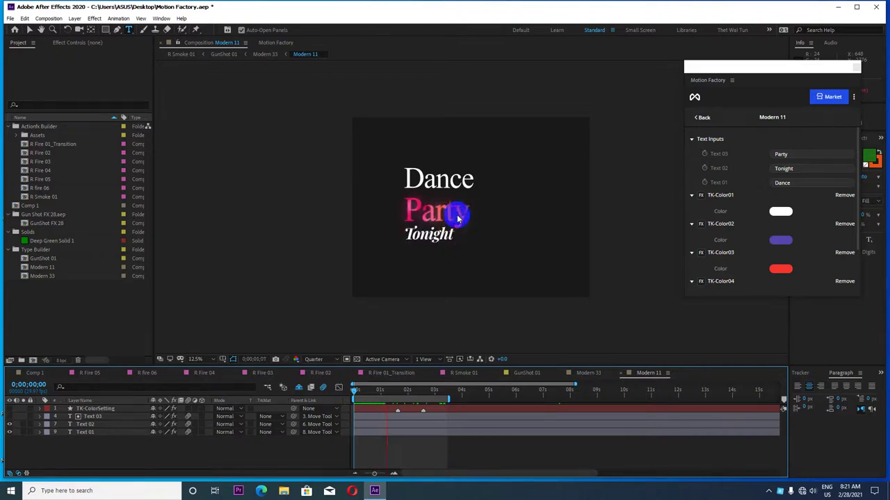
mouse_move(388, 390)
mouse_down()
mouse_move(369, 388)
mouse_move(415, 391)
mouse_up()
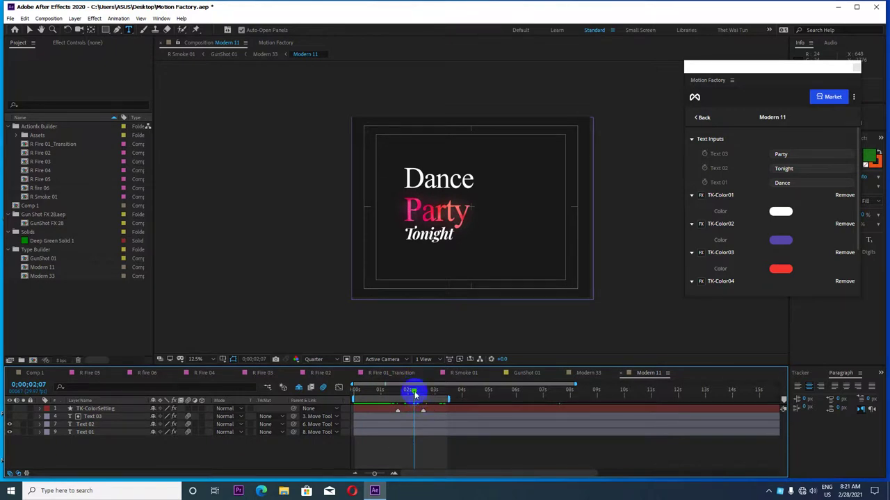
mouse_move(415, 391)
mouse_down()
mouse_move(429, 393)
mouse_move(407, 392)
mouse_up()
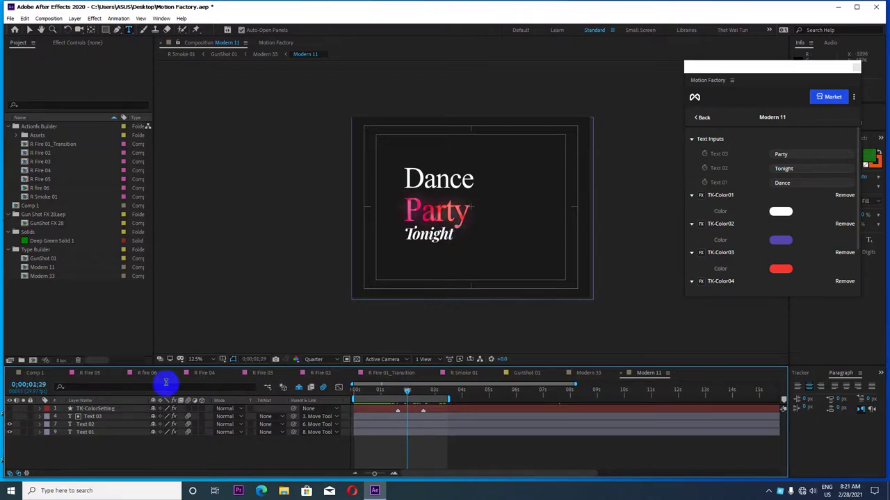
Replace the Party text on the Text 03 layer with 'Mitdc'
click(88, 433)
click(90, 424)
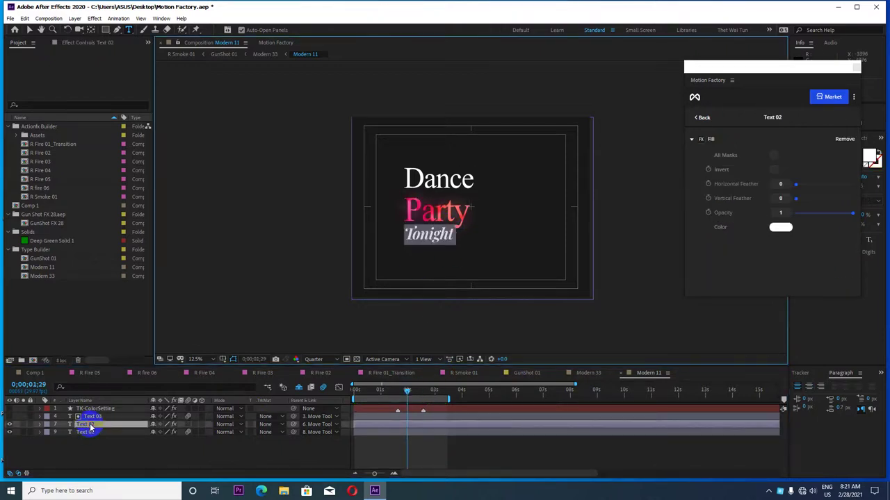
click(89, 432)
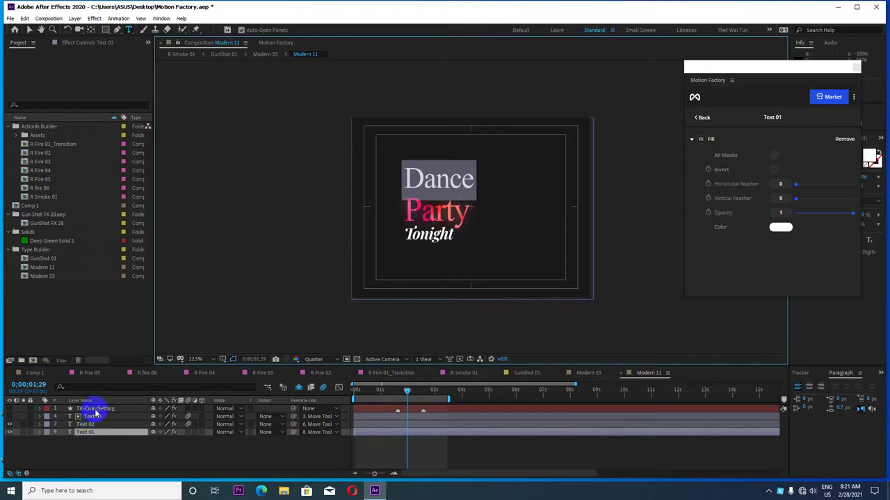
click(96, 409)
click(92, 417)
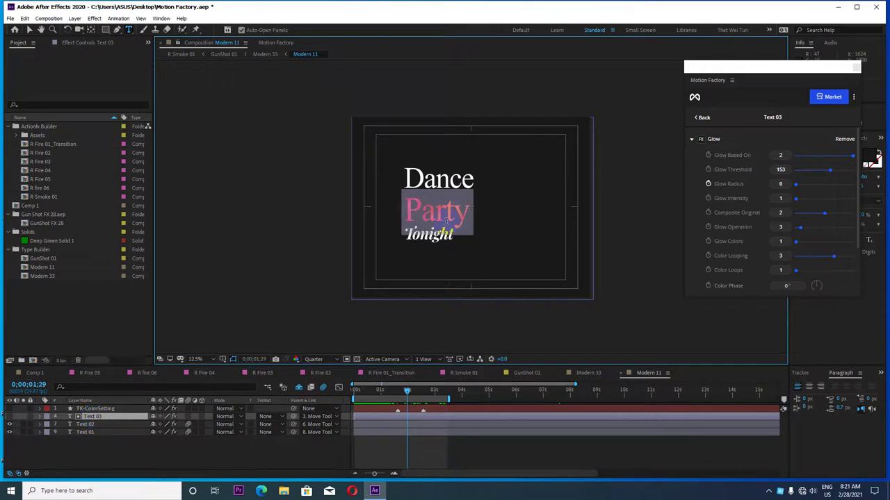
text(Mi)
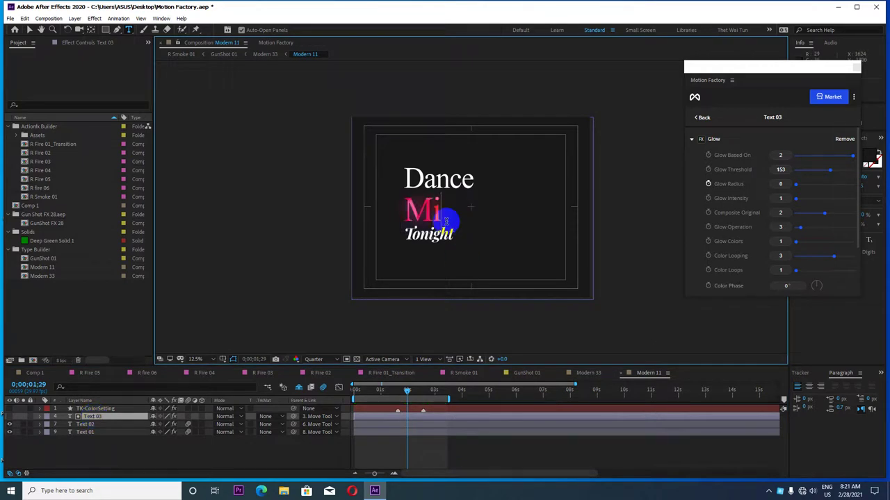
text(tdc)
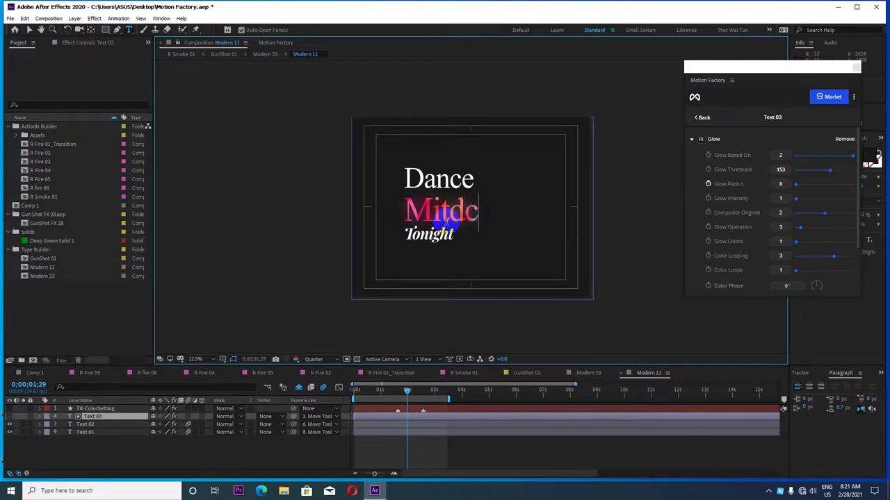
Change the Tonight text to 'Now' and the Dance text to 'Subscribe'
click(84, 425)
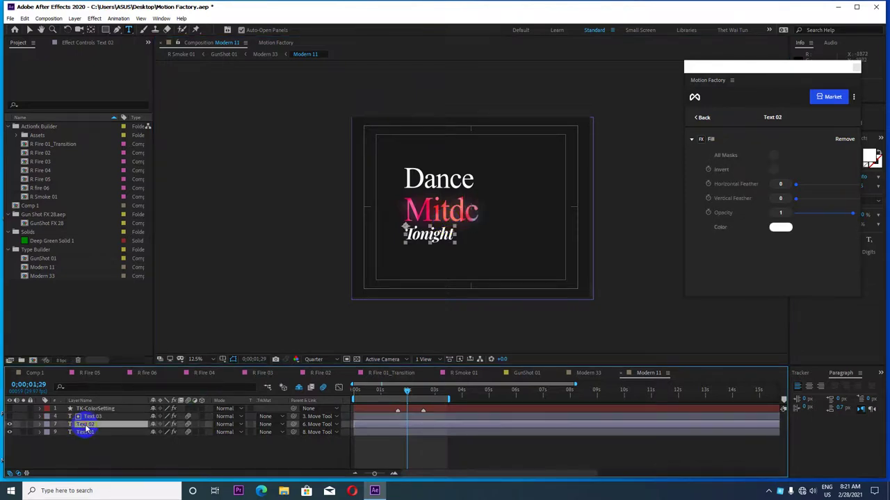
double_click(85, 424)
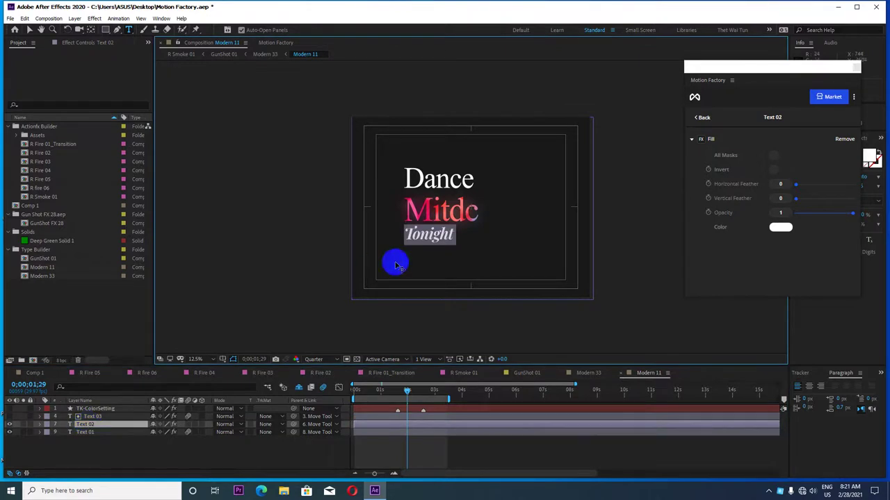
text(Now)
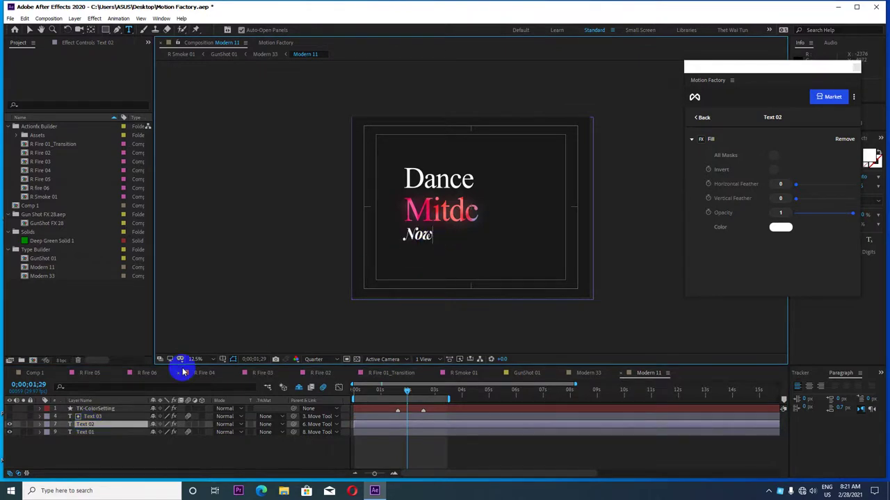
click(107, 418)
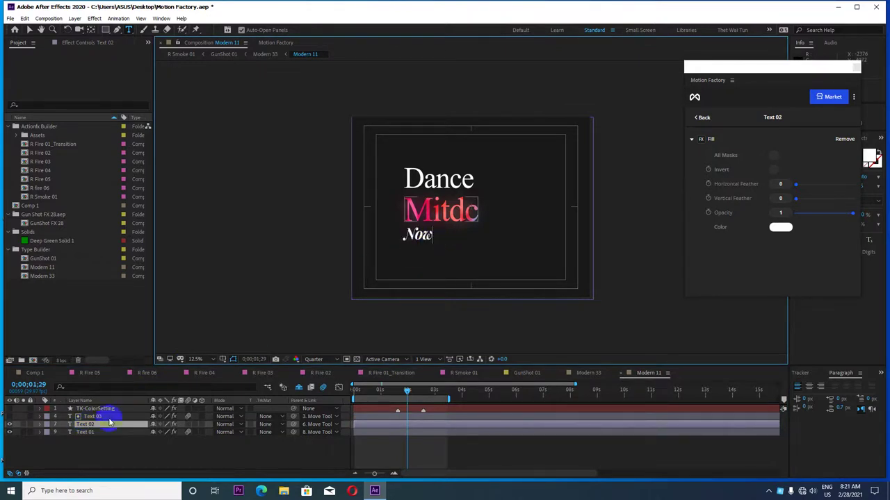
double_click(96, 432)
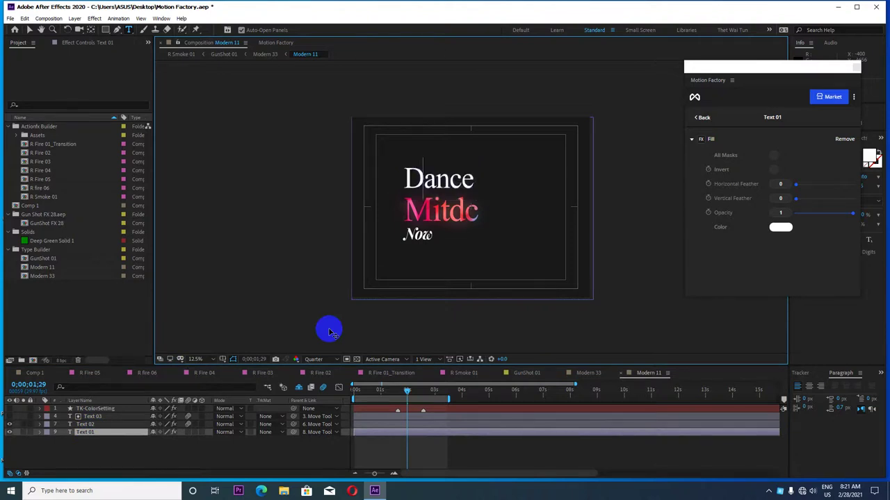
text(S)
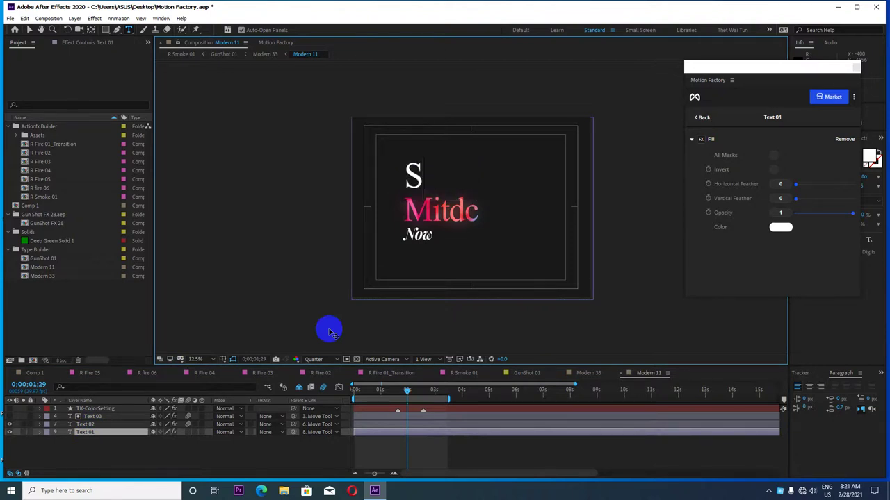
text(ubscr)
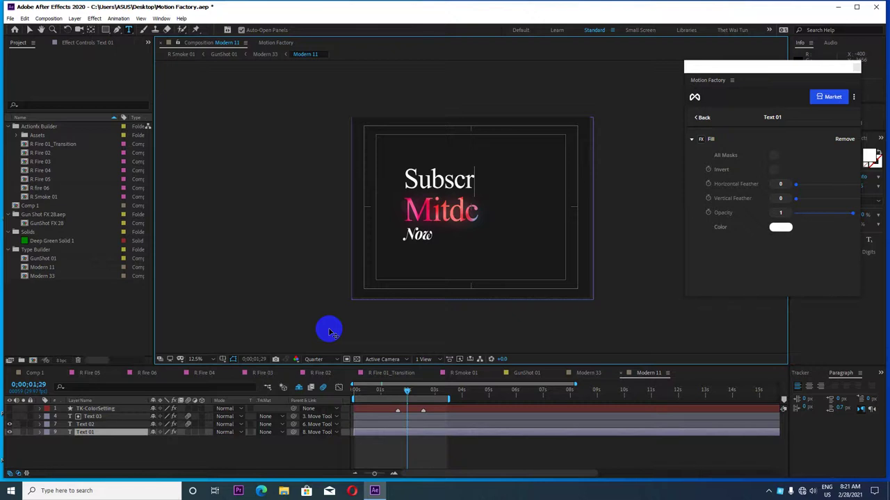
text(ibe)
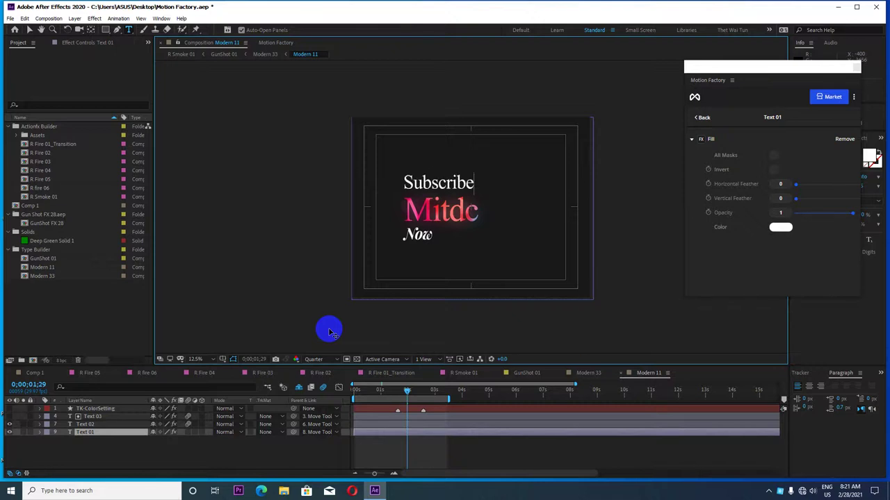
key(Escape)
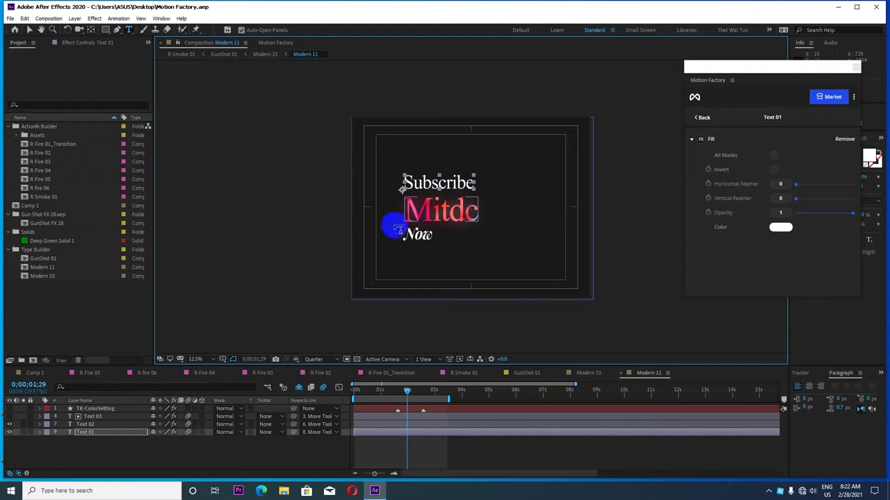
drag(414, 395, 353, 393)
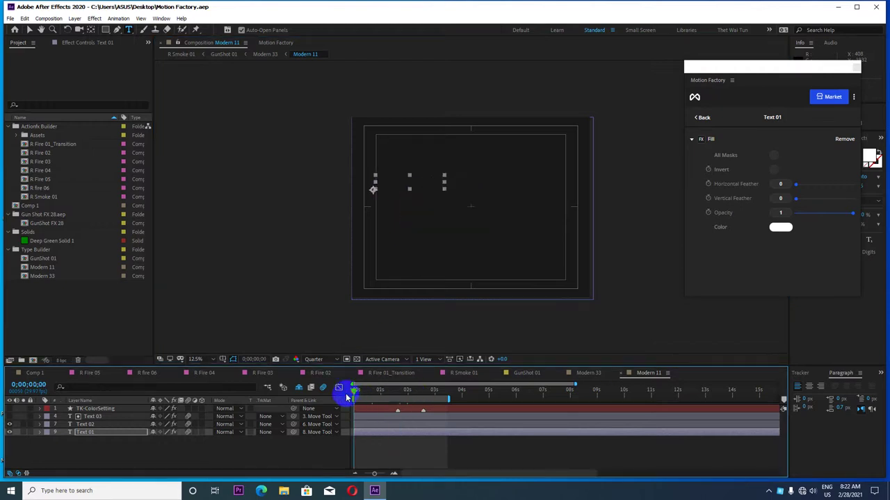
key(space)
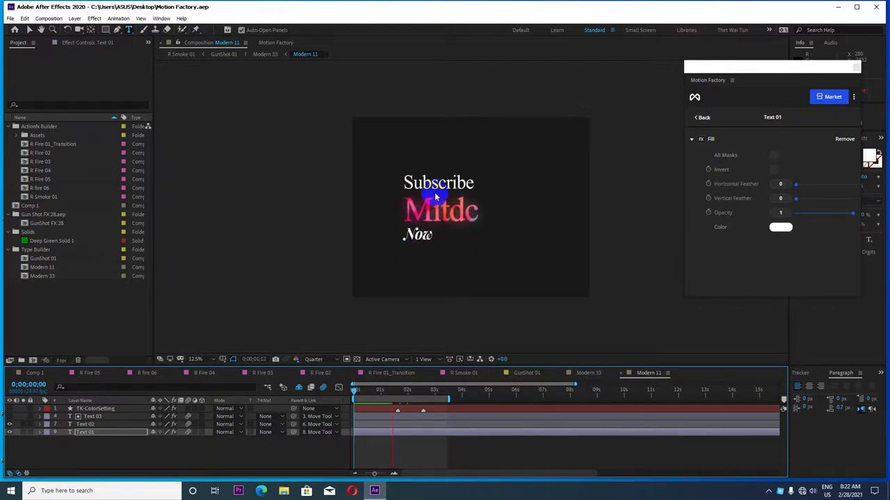
Browse the Type Builder Modern templates, then switch to the Modern 33 composition
click(267, 54)
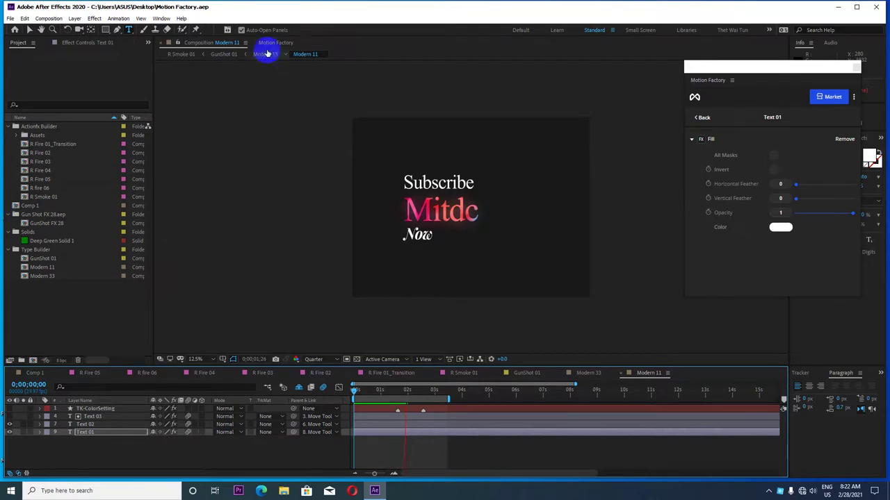
click(275, 44)
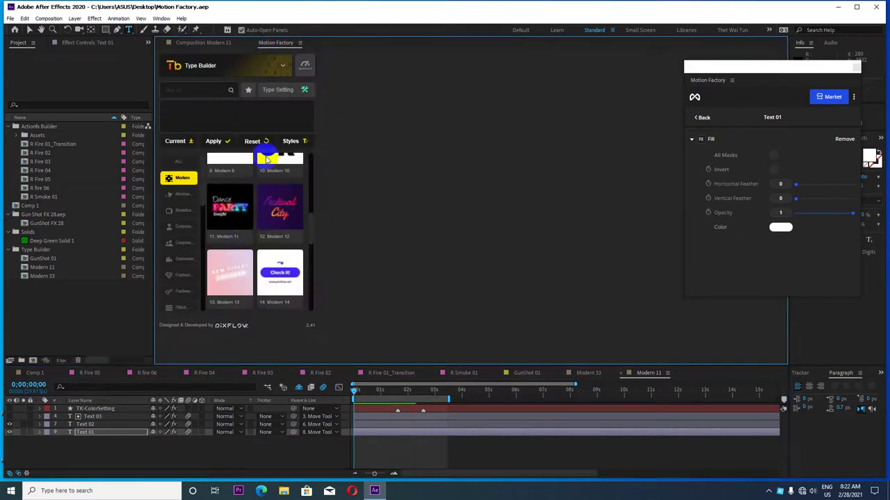
click(232, 237)
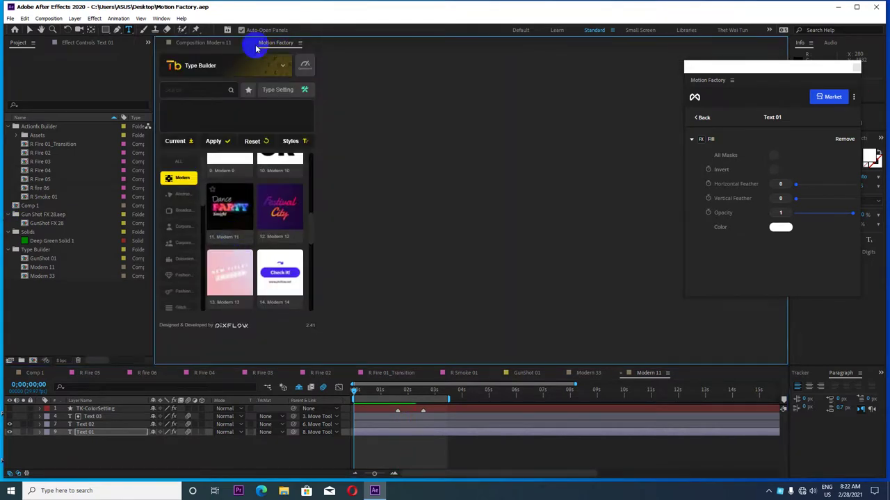
scroll(249, 266, down, 3)
scroll(249, 266, down, 1)
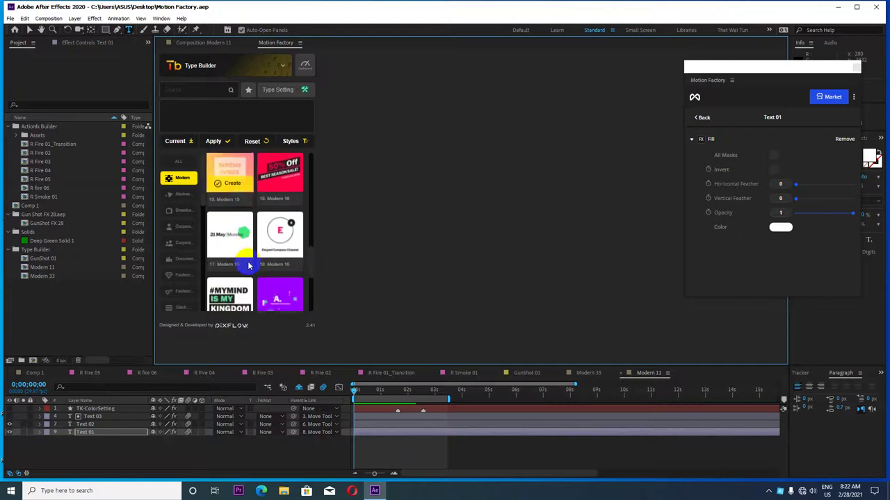
scroll(249, 266, down, 1)
scroll(249, 266, down, 1)
scroll(248, 266, down, 1)
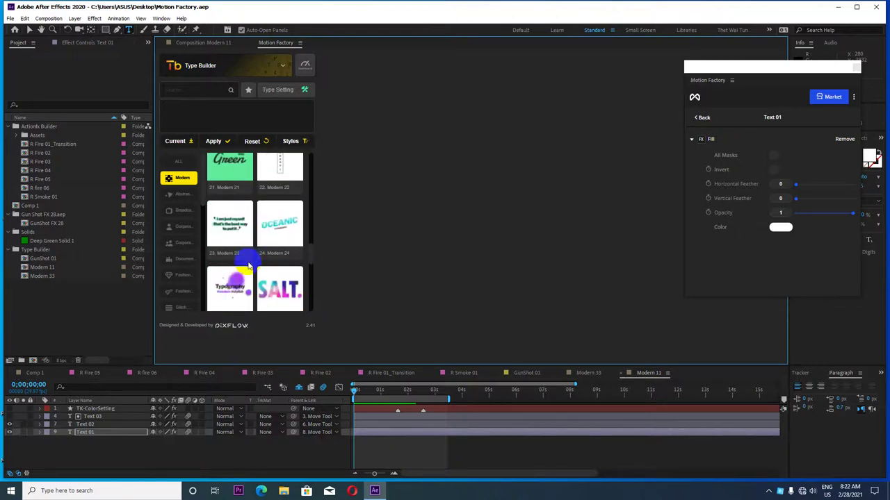
scroll(248, 266, down, 1)
scroll(239, 255, down, 2)
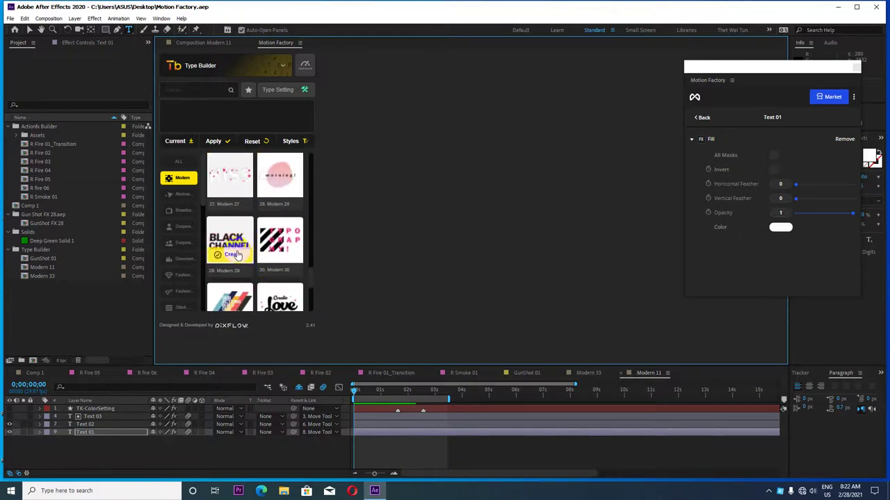
scroll(231, 250, down, 1)
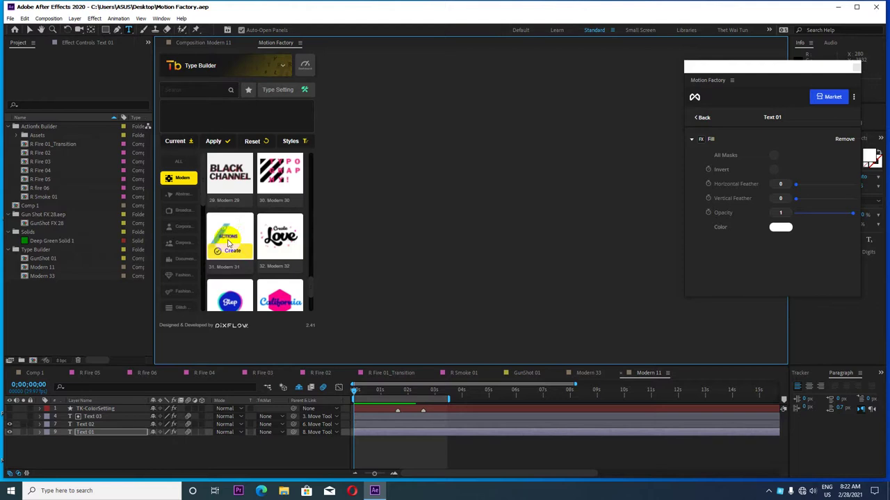
scroll(221, 241, down, 2)
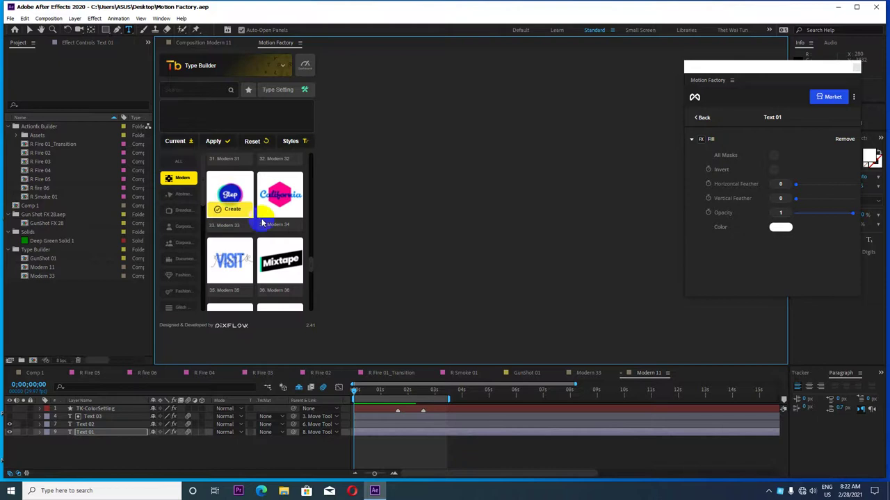
click(588, 374)
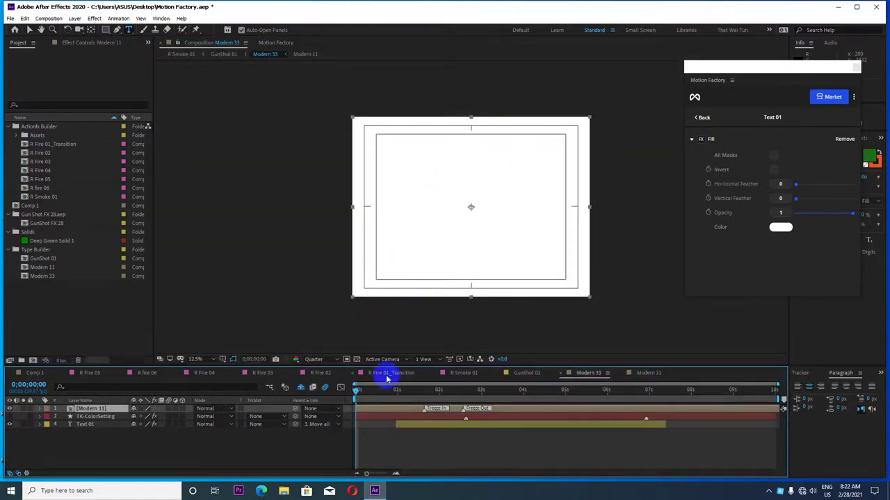
Preview Modern 33 against the Subscribe Mitdc Now frame to find where the titles overlap
click(357, 387)
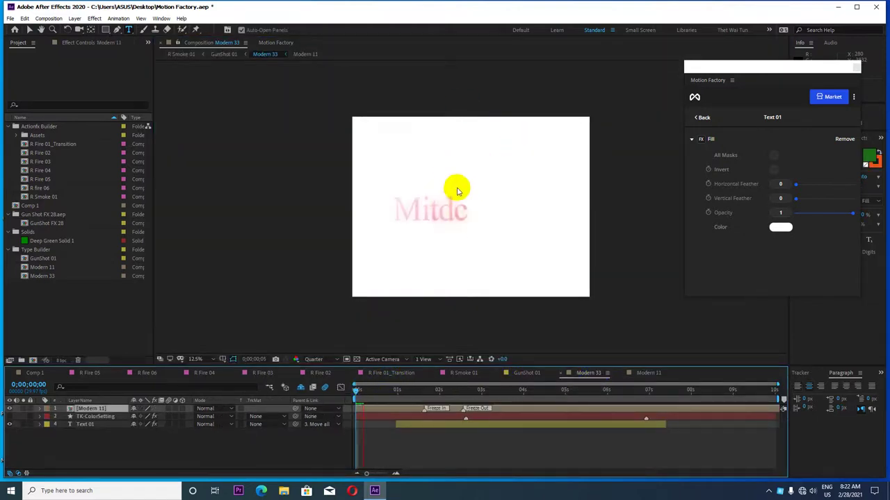
click(317, 360)
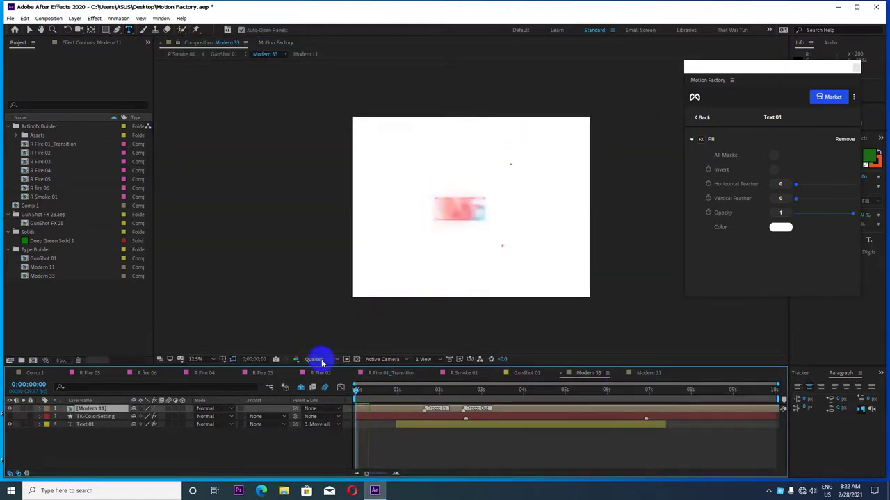
click(643, 374)
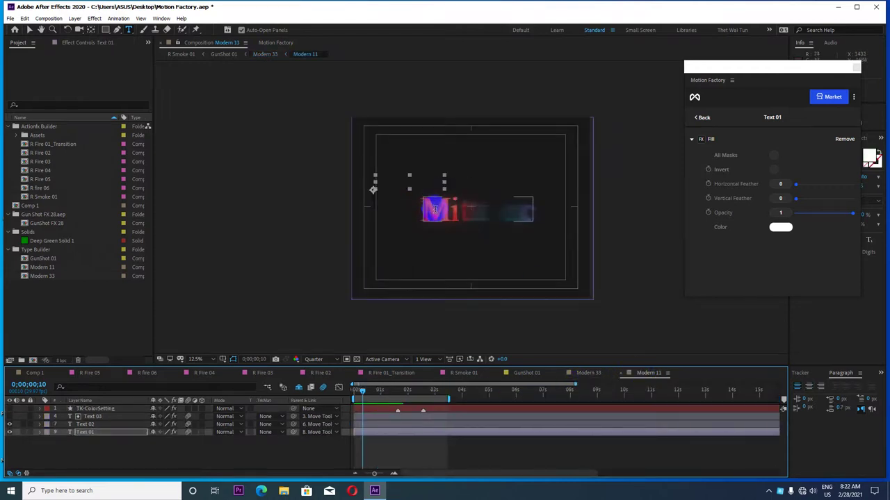
mouse_move(361, 392)
mouse_down()
mouse_move(429, 395)
mouse_move(402, 394)
mouse_up()
click(588, 373)
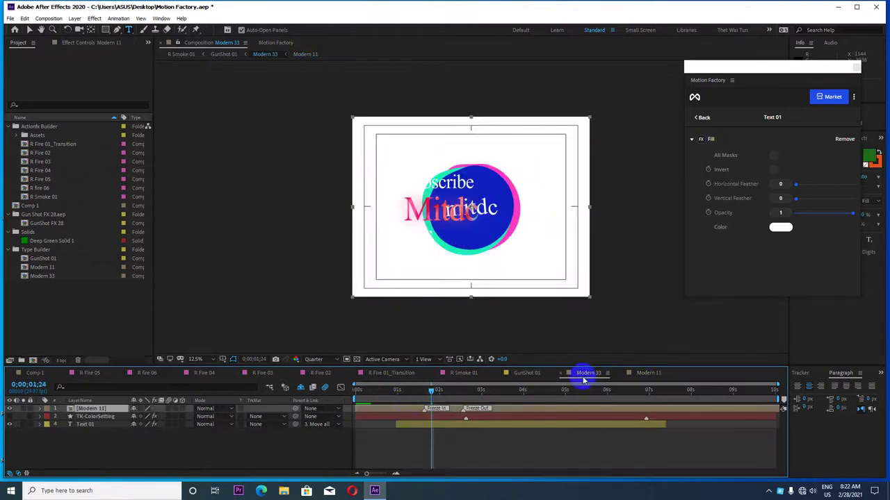
mouse_move(432, 392)
mouse_down()
mouse_move(357, 392)
mouse_move(499, 392)
mouse_up()
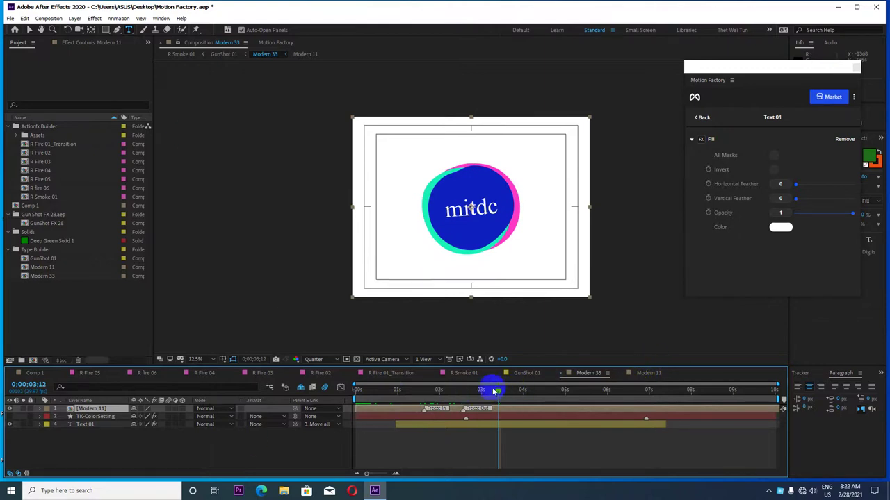
mouse_move(496, 393)
mouse_down()
mouse_move(394, 393)
mouse_move(439, 394)
mouse_up()
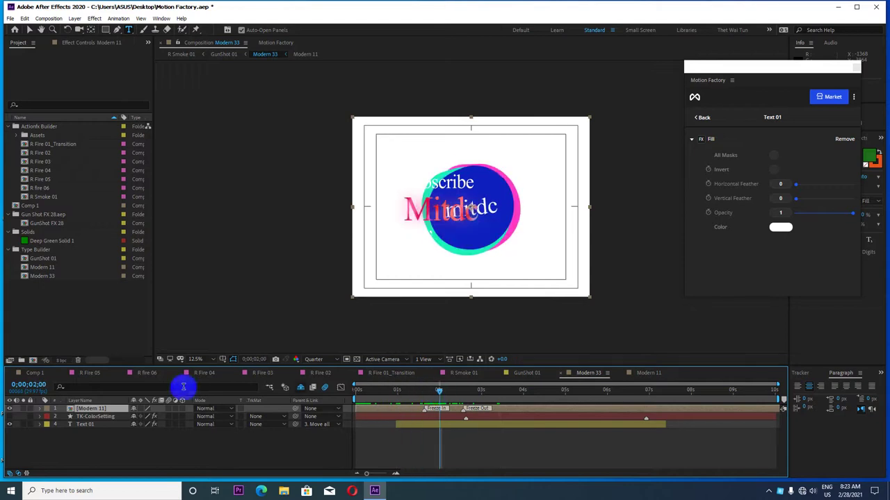
Delete the nested Modern 11 layer from the Modern 33 timeline
click(60, 440)
click(86, 411)
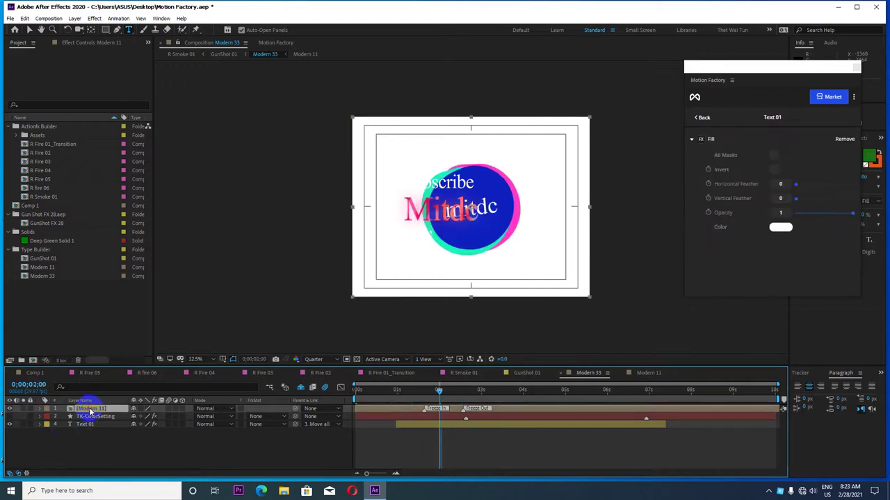
key(Delete)
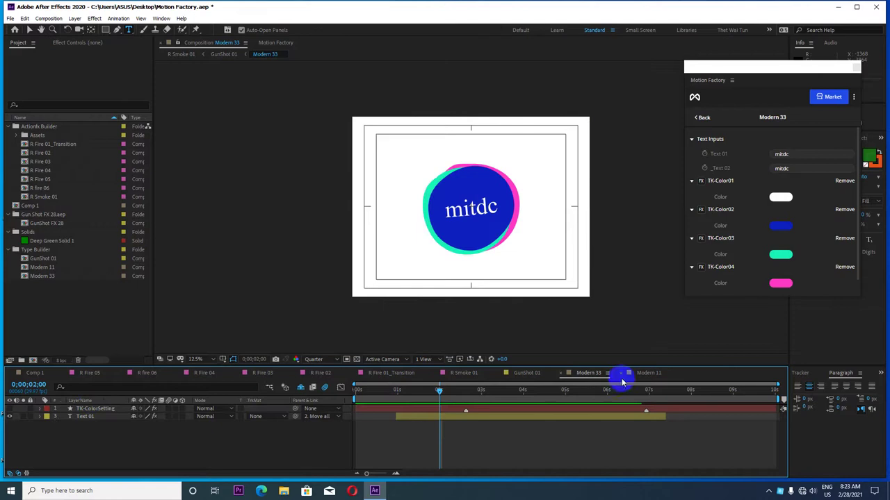
click(646, 374)
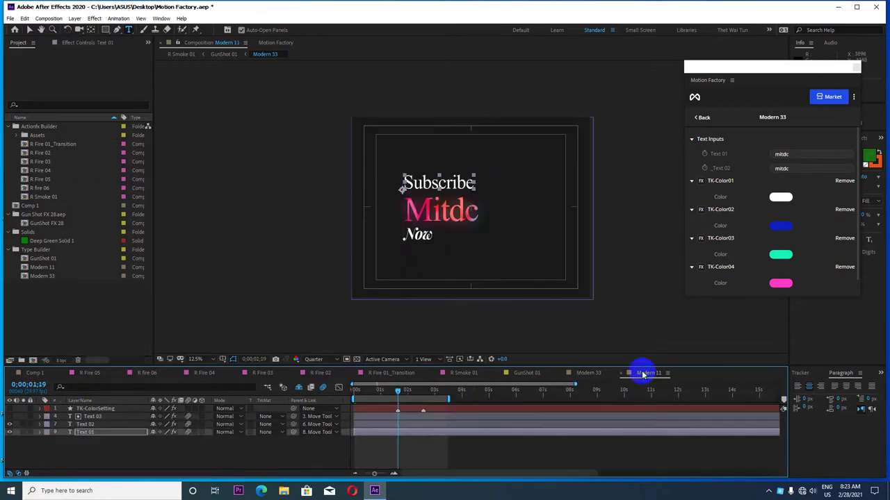
drag(398, 393, 343, 377)
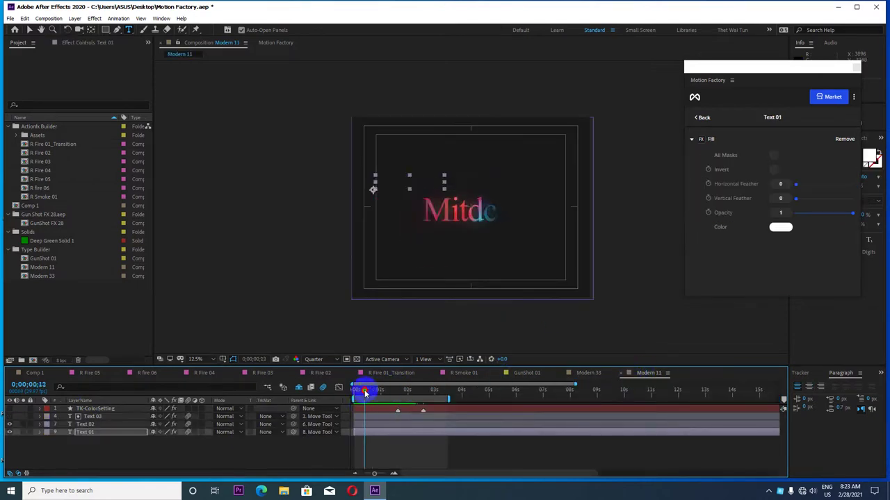
key(space)
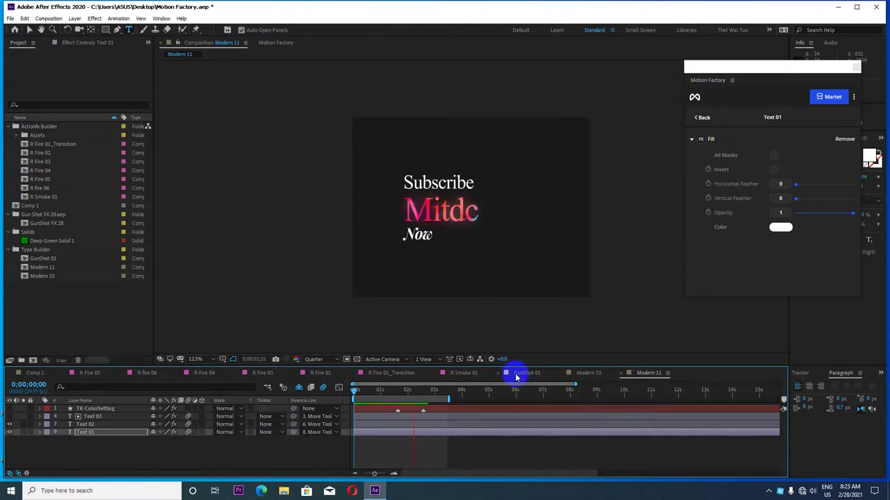
key(space)
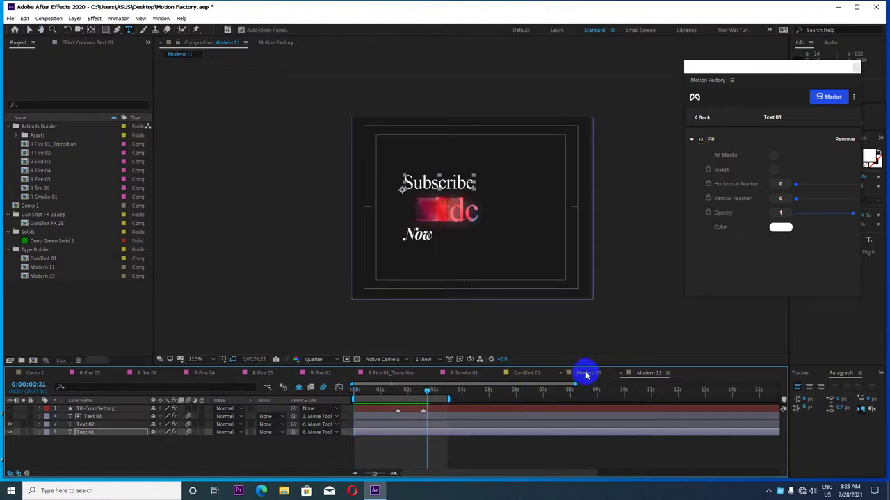
click(586, 375)
mouse_move(405, 390)
mouse_down()
mouse_move(452, 393)
mouse_move(312, 387)
mouse_up()
key(space)
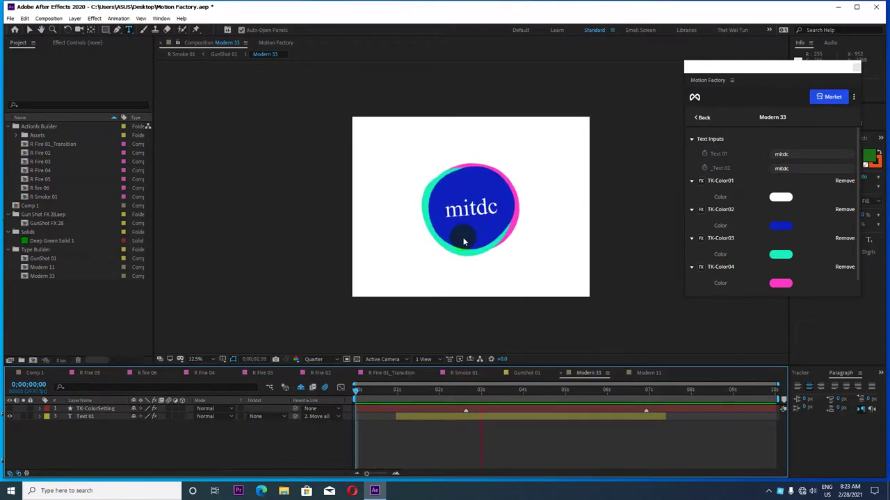
key(space)
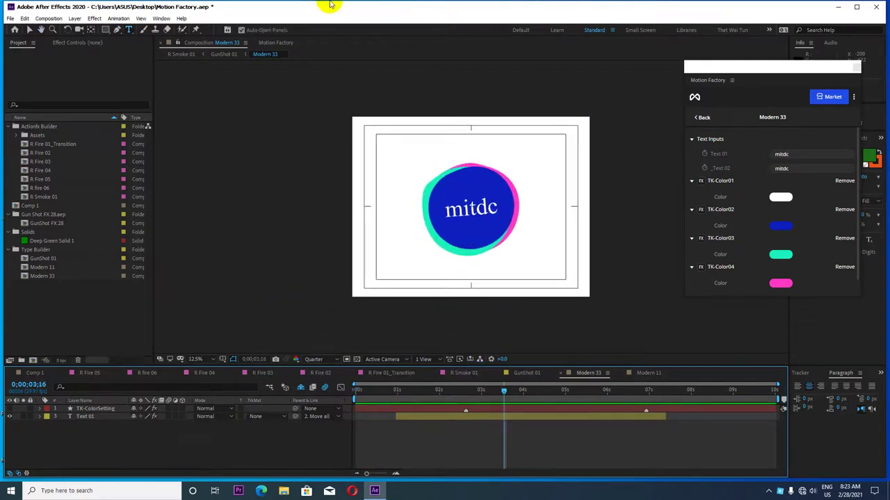
Open the Type Builder template browser and scroll through the templates
click(275, 43)
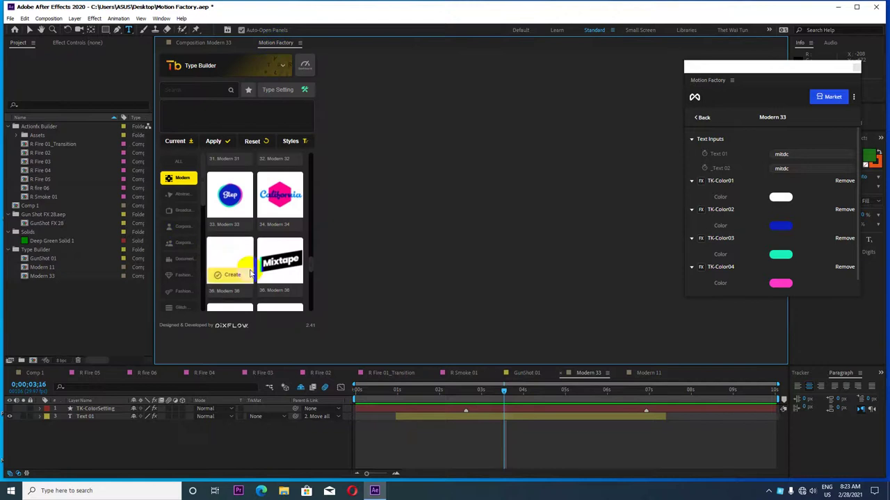
scroll(278, 250, down, 1)
scroll(278, 251, down, 2)
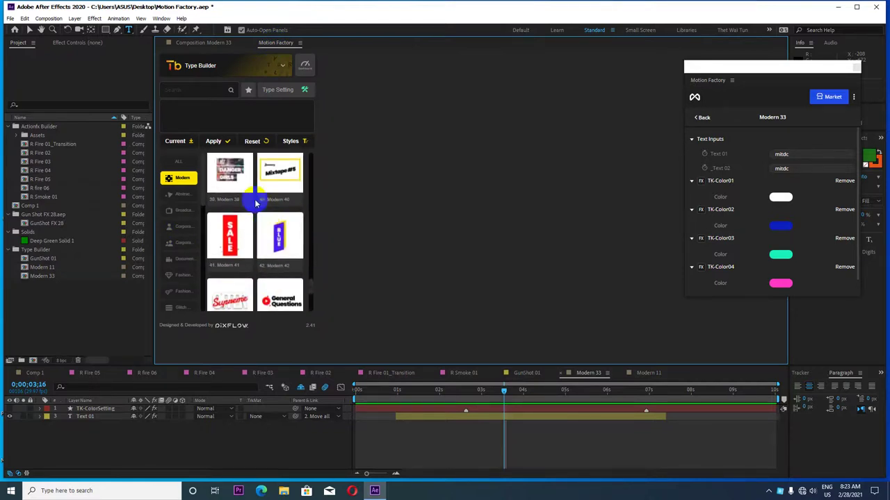
mouse_move(221, 178)
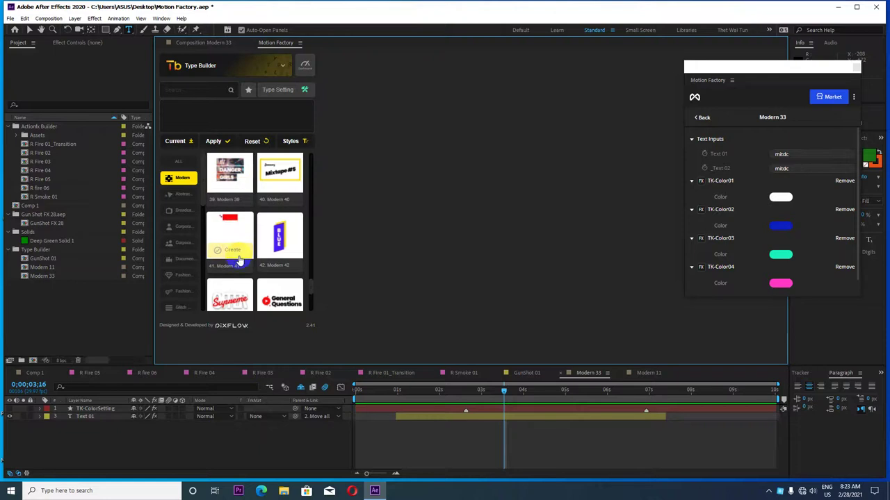
scroll(278, 259, down, 2)
mouse_move(239, 203)
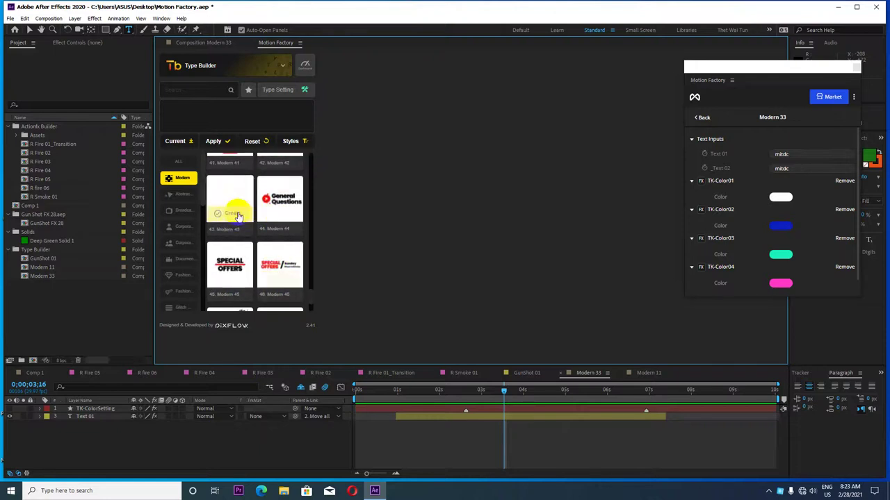
scroll(237, 237, down, 2)
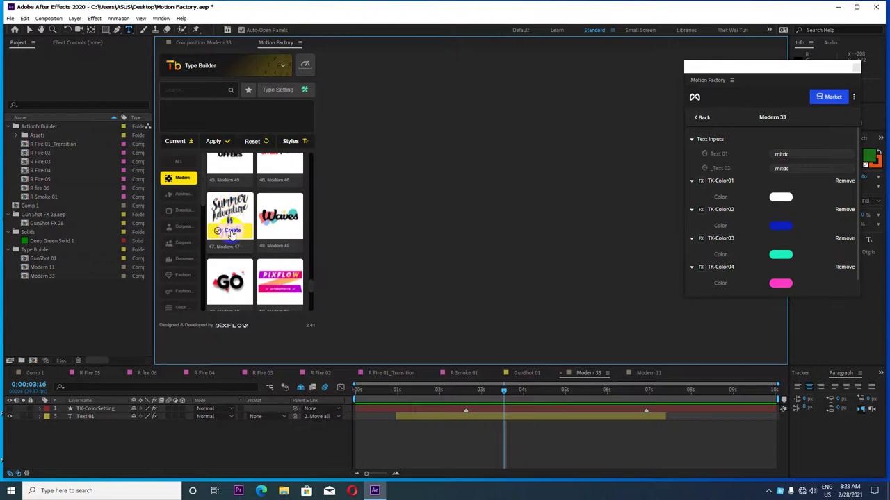
scroll(235, 236, down, 2)
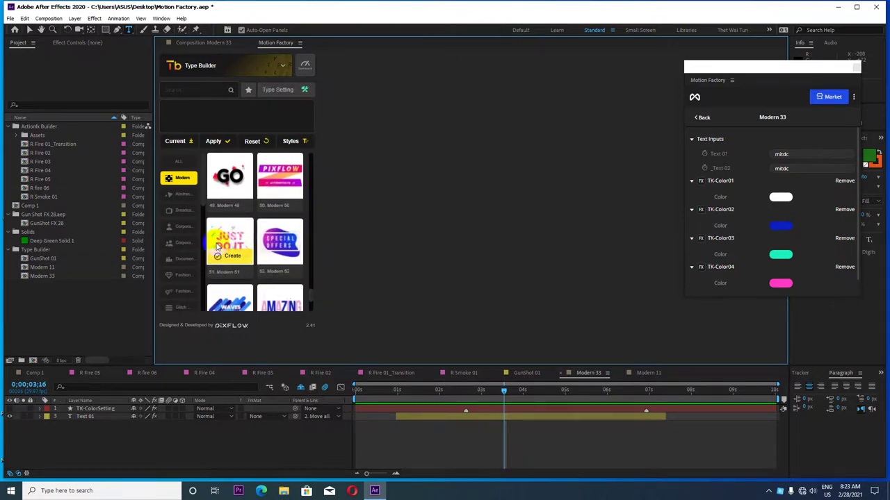
Browse the Abstract category of title templates
click(182, 194)
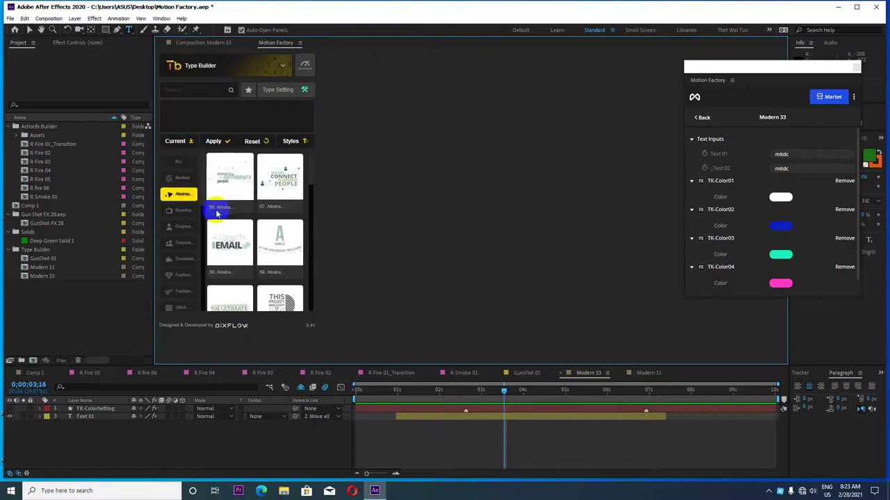
scroll(254, 254, down, 4)
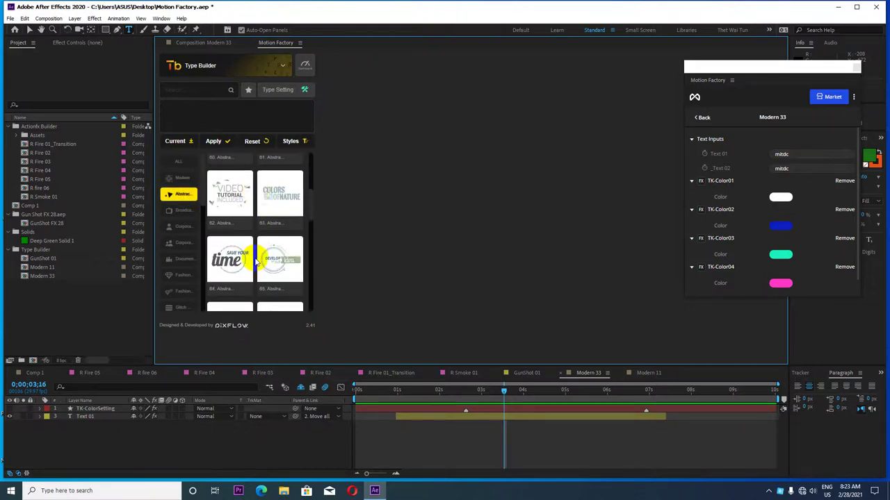
scroll(256, 259, down, 2)
scroll(256, 259, down, 2)
scroll(262, 257, down, 2)
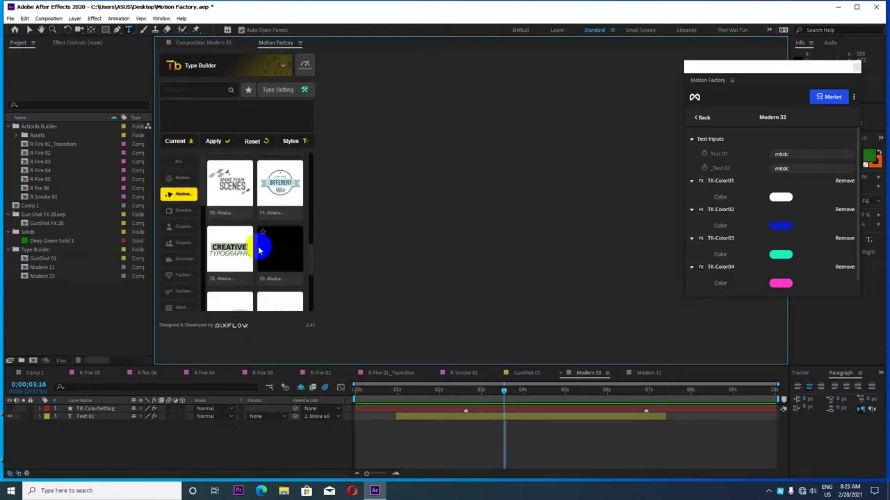
mouse_move(219, 253)
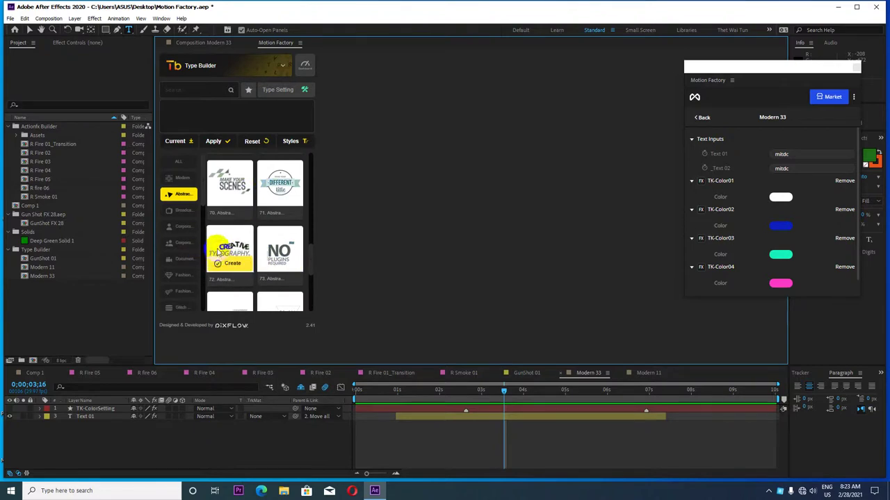
Browse the Broadcast category of title templates
click(177, 210)
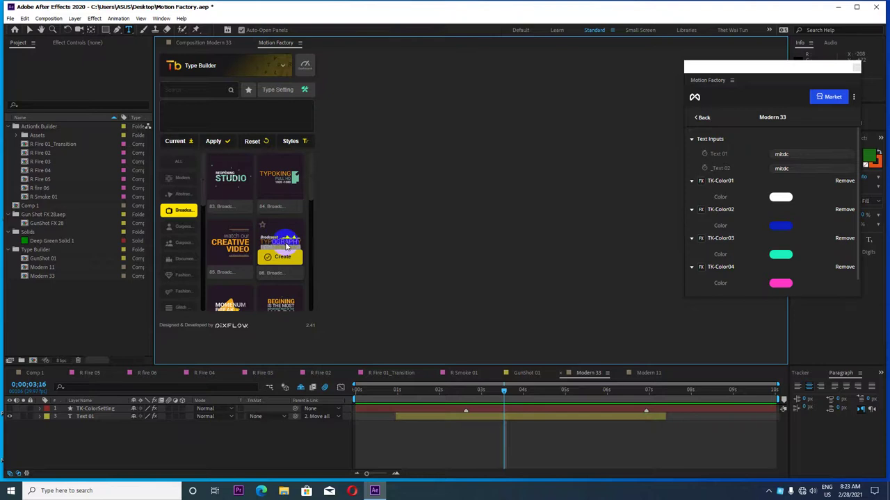
scroll(248, 241, down, 2)
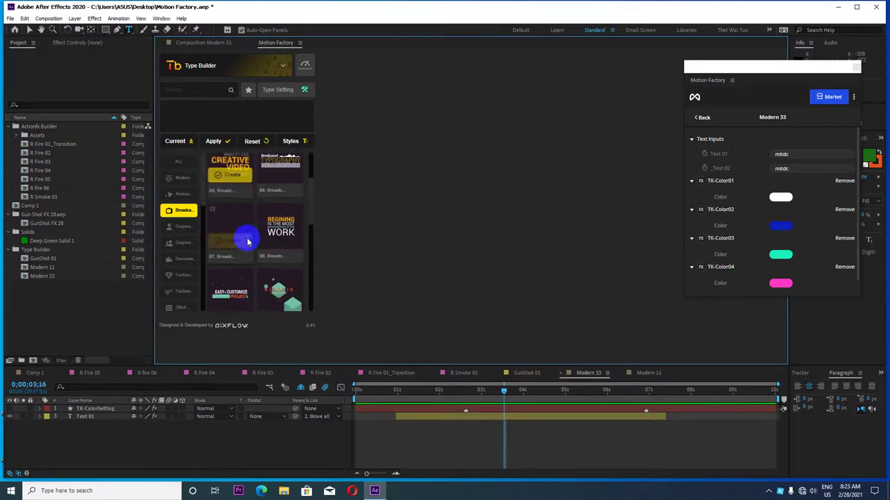
scroll(248, 241, down, 2)
mouse_move(273, 269)
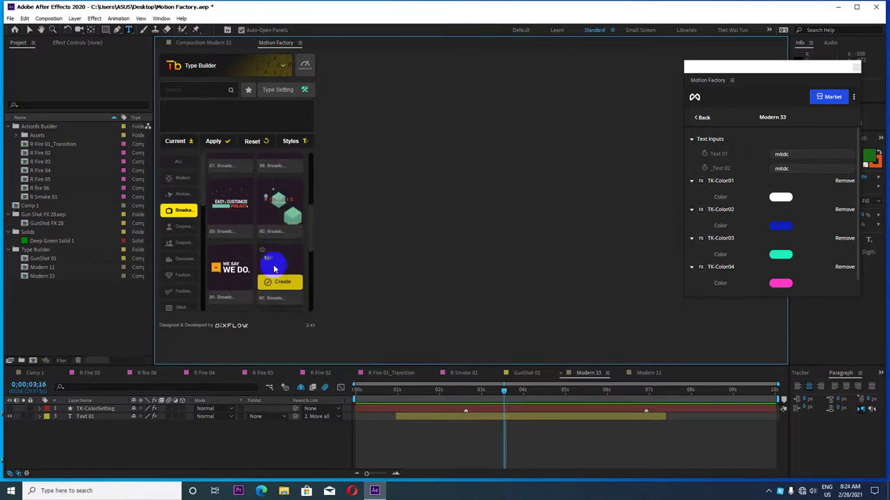
scroll(273, 269, down, 3)
scroll(254, 247, down, 2)
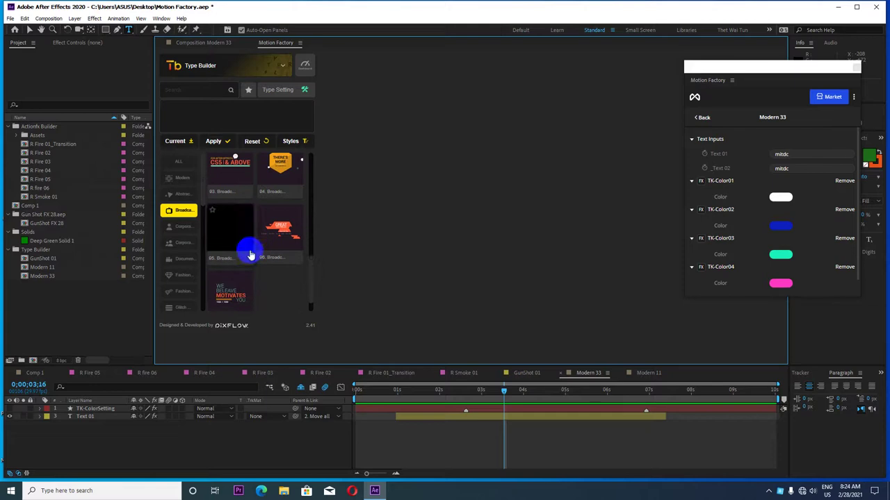
mouse_move(229, 237)
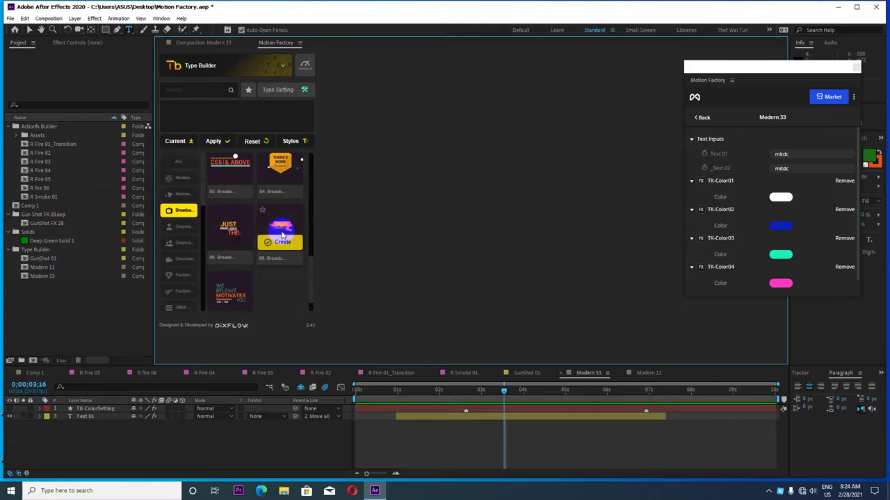
mouse_move(229, 286)
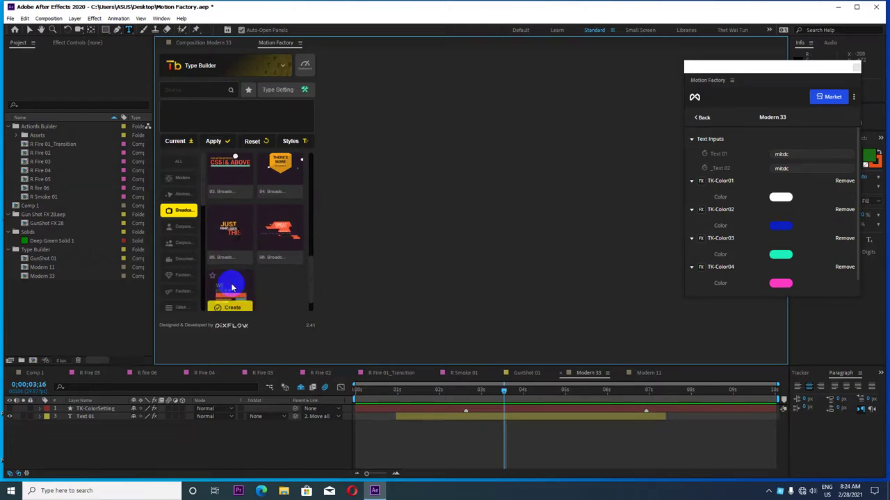
Look through the Corporate templates, then show the Documentary category
click(180, 228)
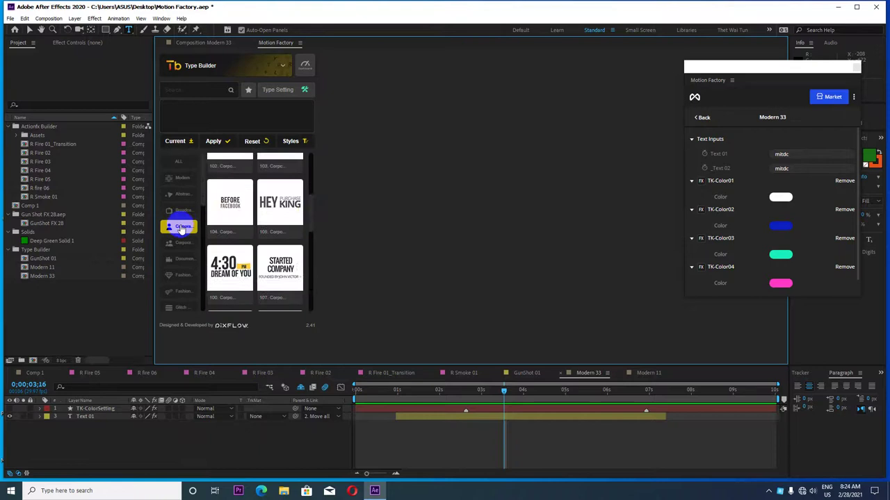
scroll(230, 229, down, 2)
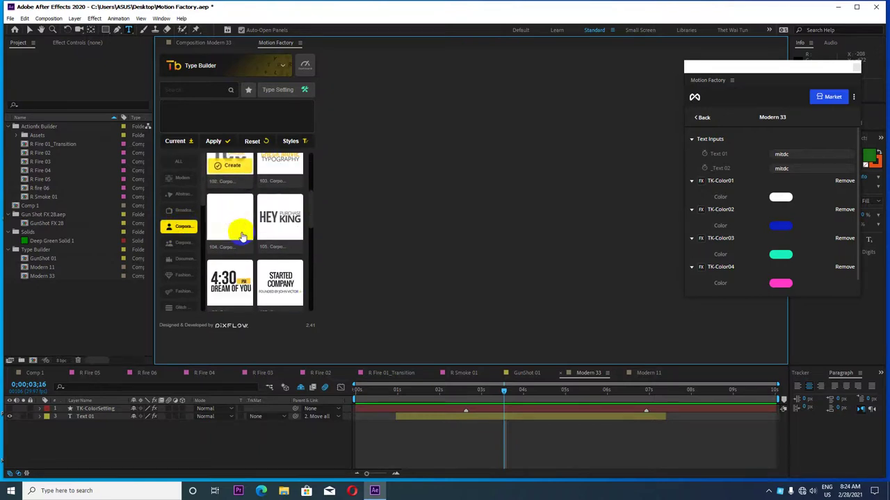
mouse_move(265, 229)
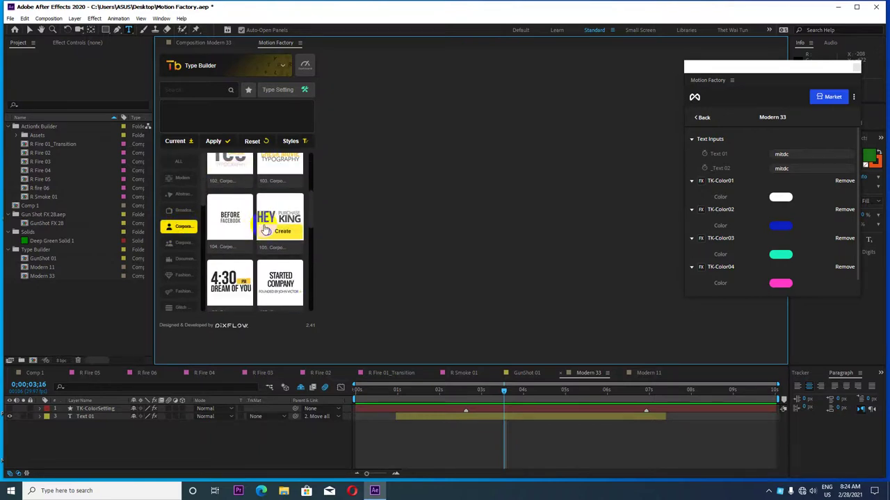
click(184, 245)
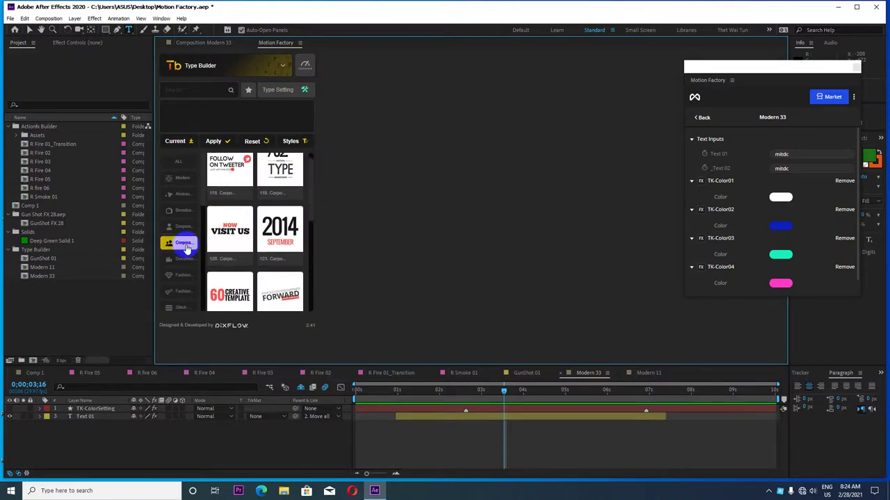
click(184, 261)
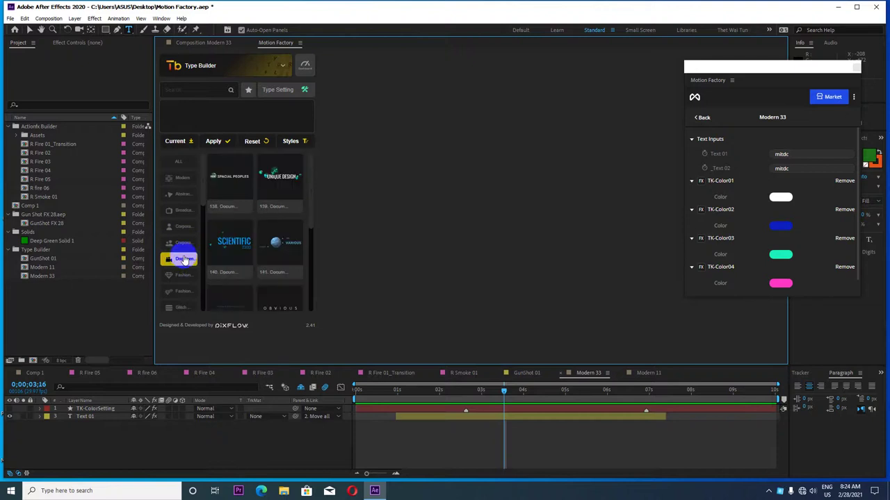
mouse_move(277, 176)
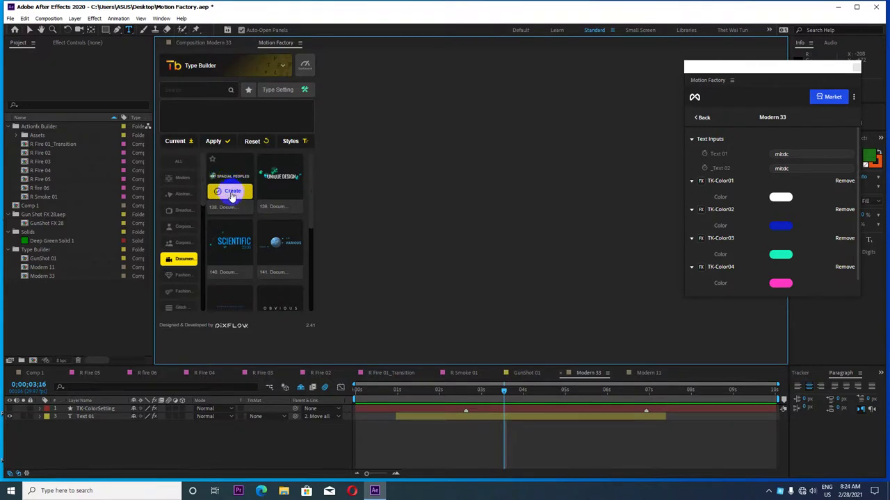
Create Documentary - 01 from template 138 and preview it at Quarter resolution
click(233, 192)
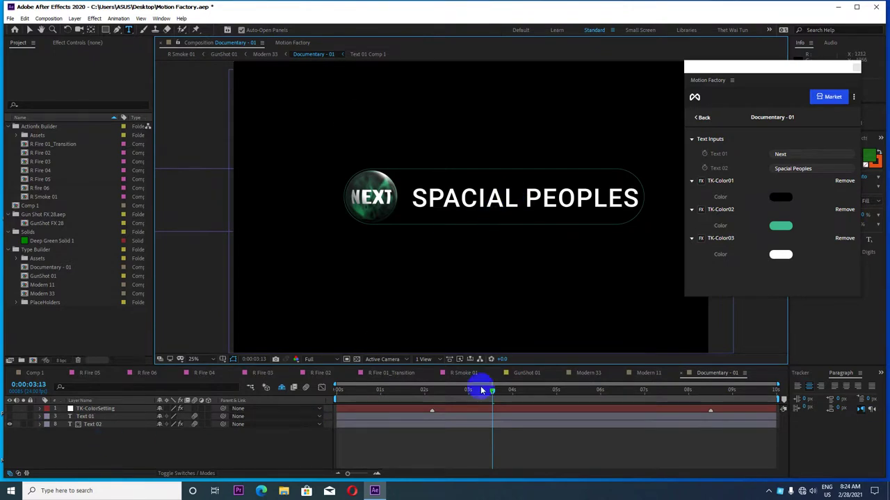
drag(493, 391, 315, 405)
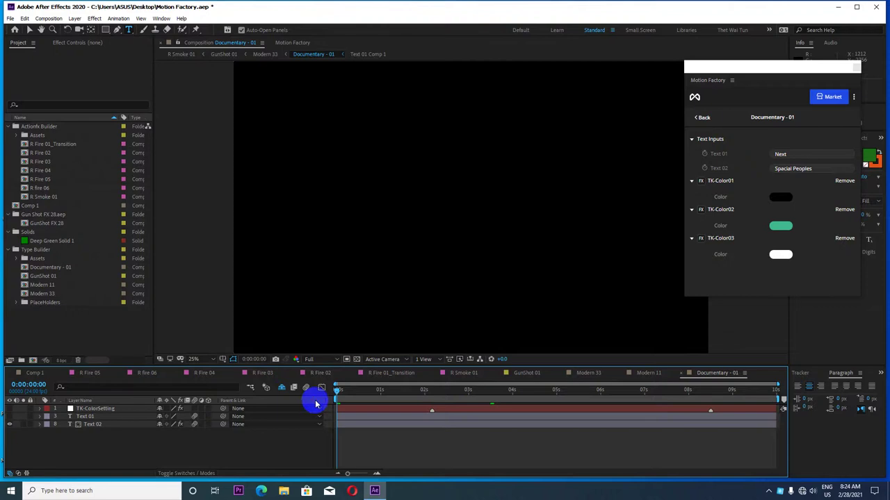
click(320, 359)
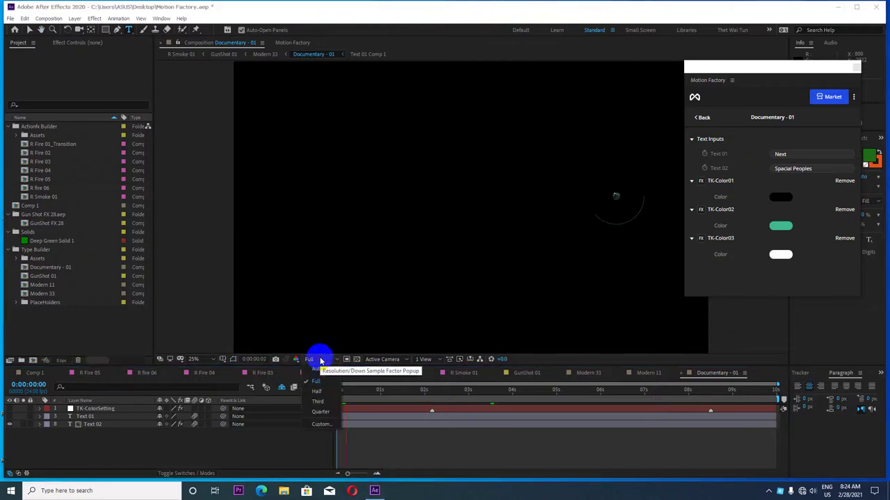
click(324, 410)
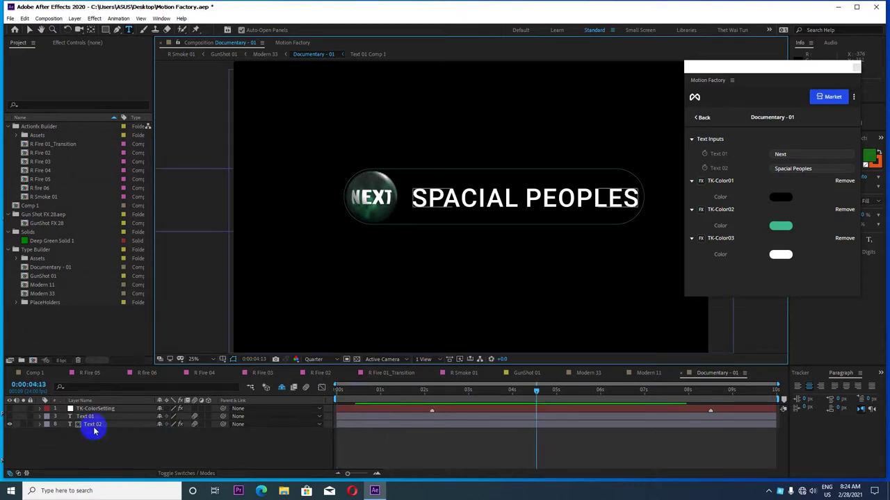
click(90, 417)
Change the round badge text to MITDC and the title text to MITDC-YANGON
click(89, 417)
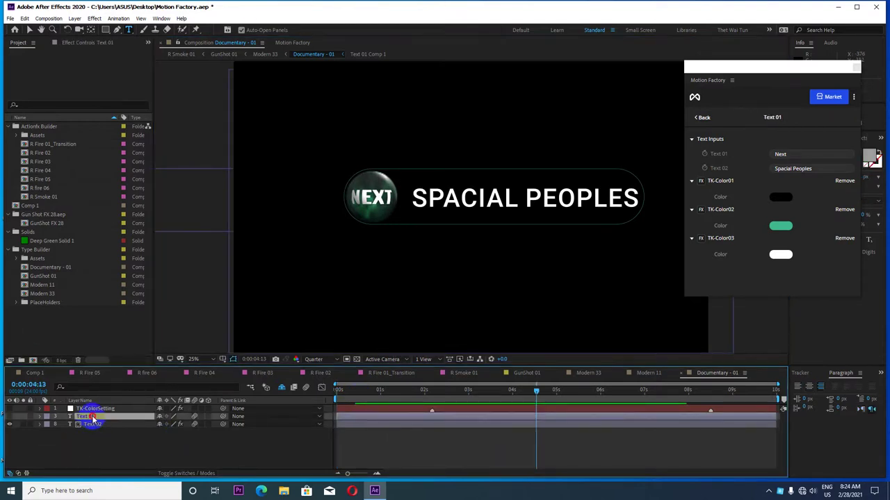
drag(92, 419, 437, 262)
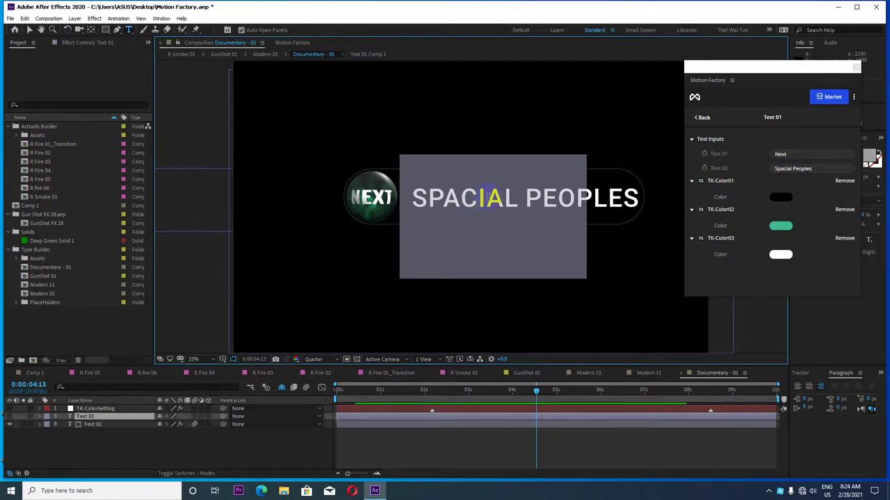
click(490, 197)
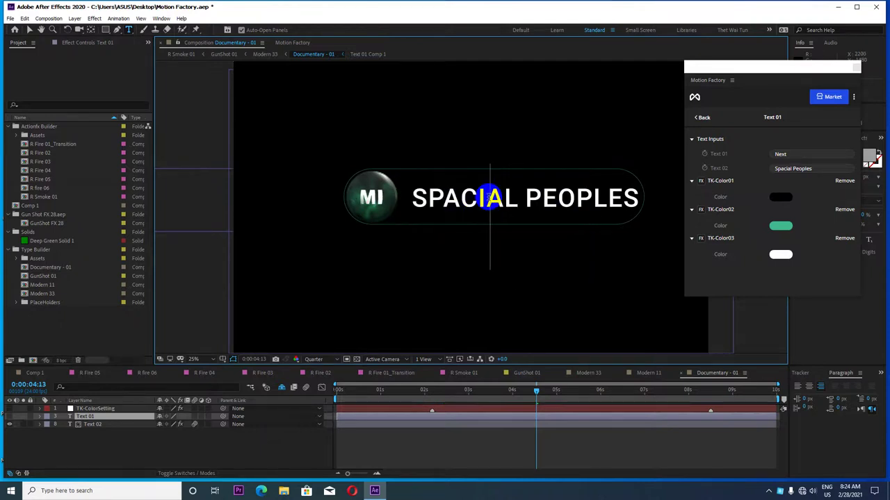
text(TDC)
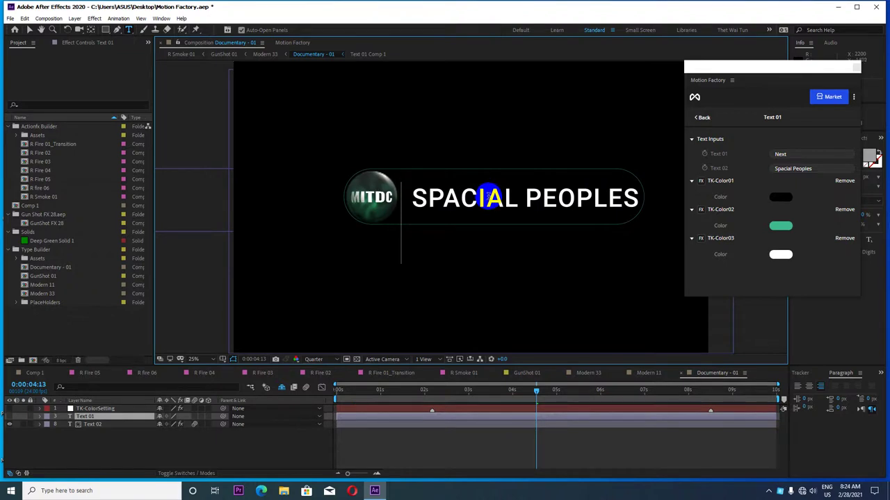
click(95, 424)
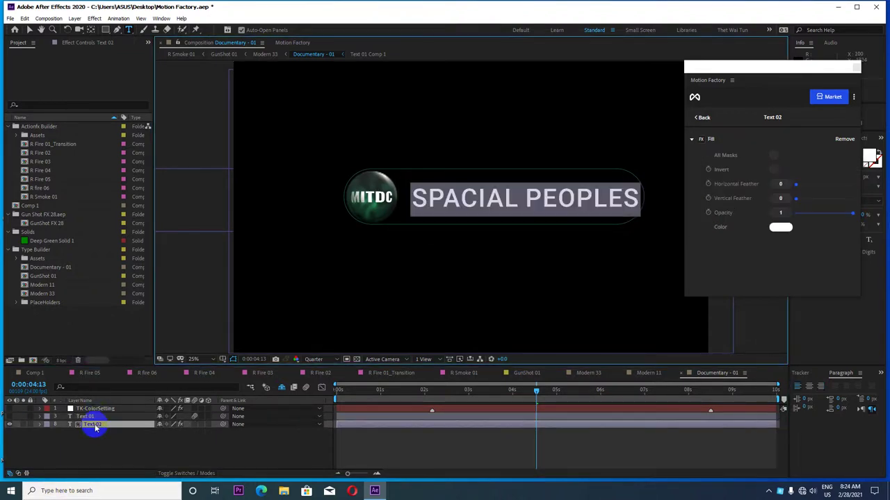
text(M)
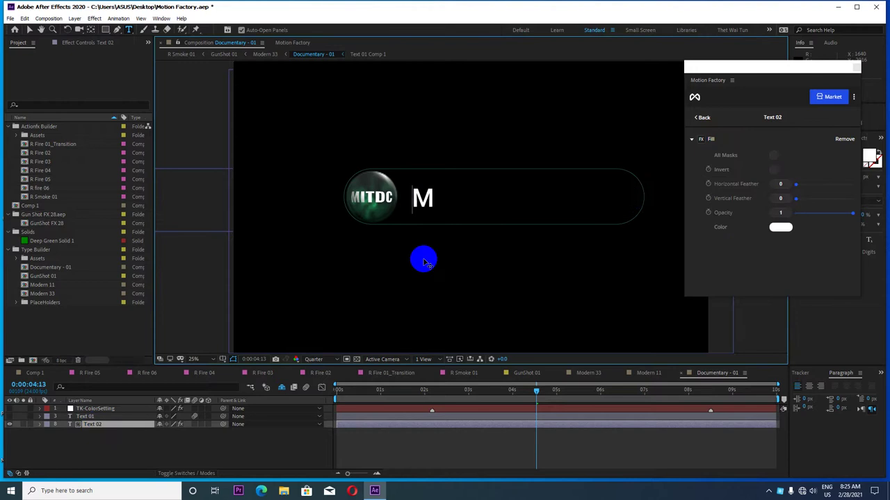
text(ITDC)
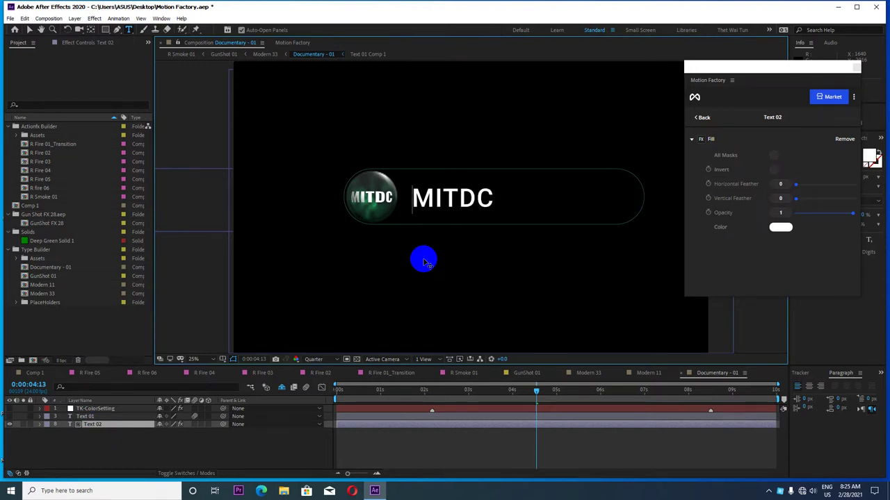
text(-YA)
text(NGON)
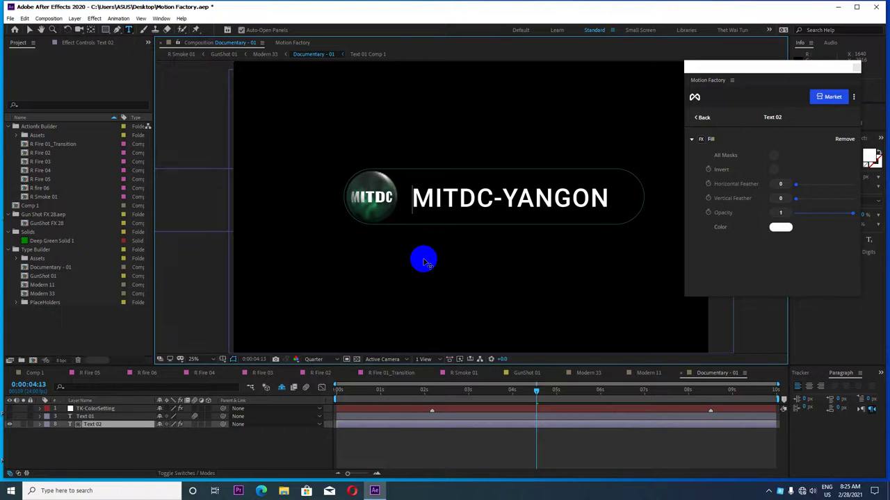
key(Escape)
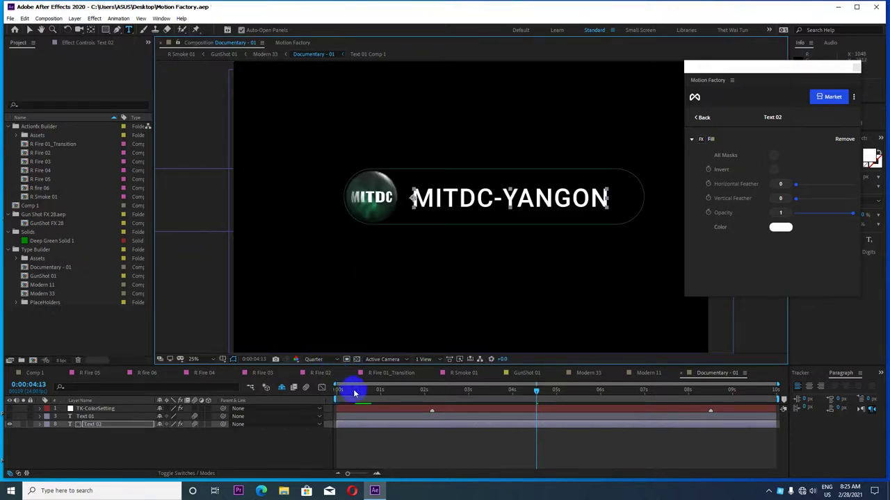
Preview the title animation from 0:00
click(339, 390)
key(space)
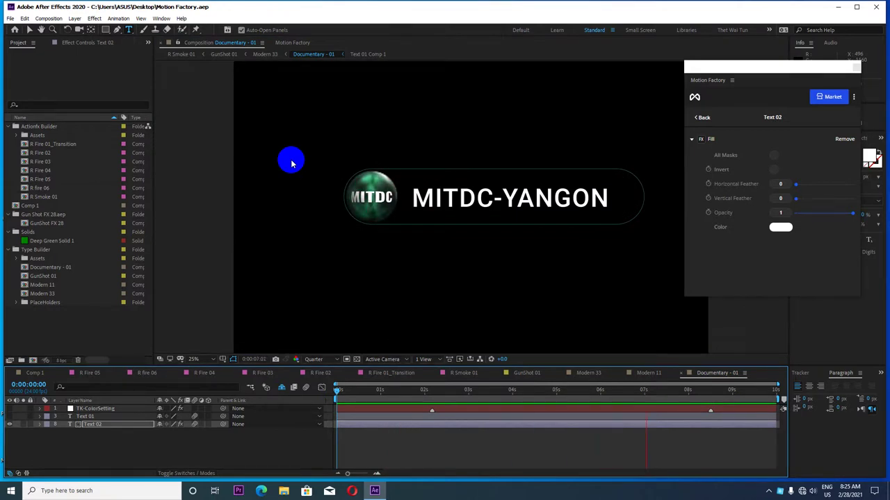
key(space)
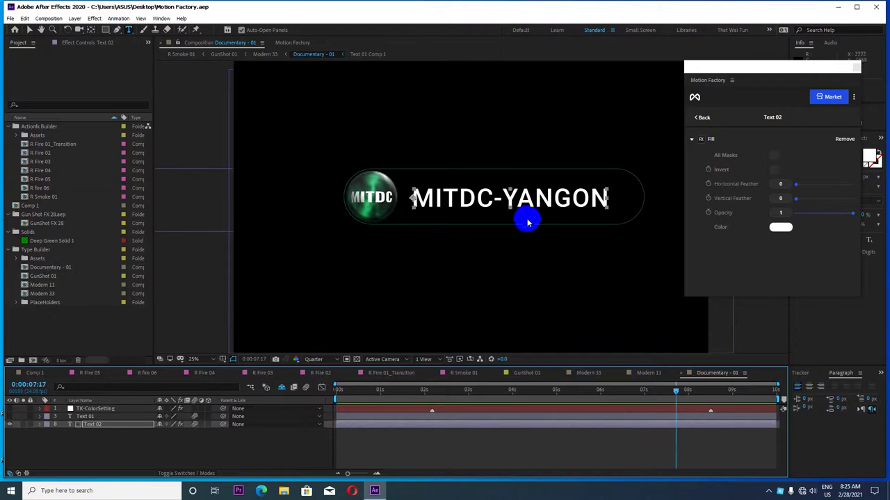
Delete YANGON from the title text and move the Motion Factory panel lower
double_click(103, 424)
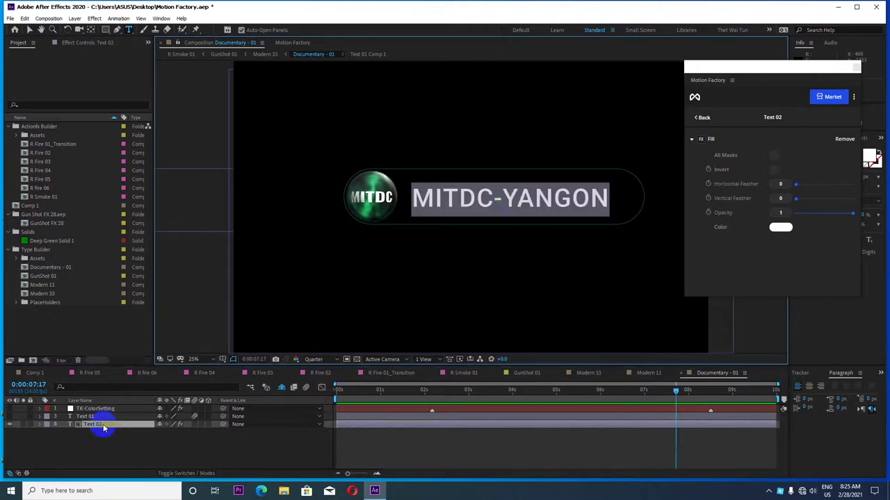
drag(508, 201, 626, 197)
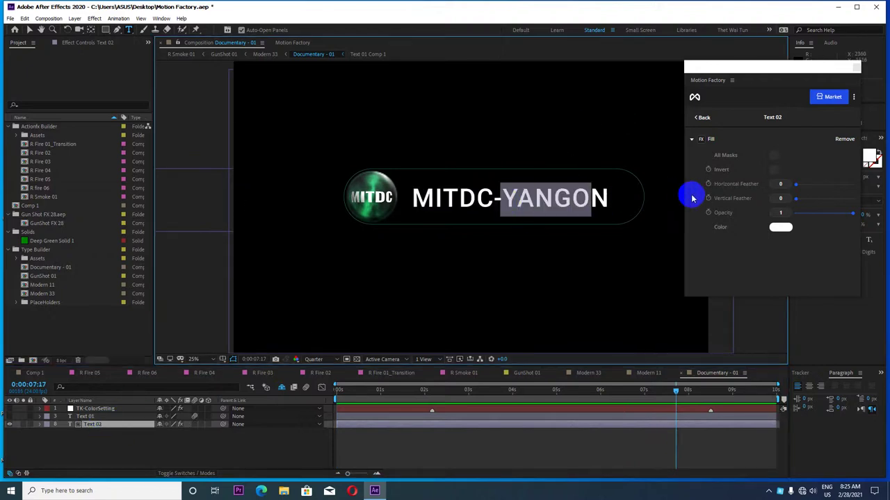
text(N)
key(BackSpace)
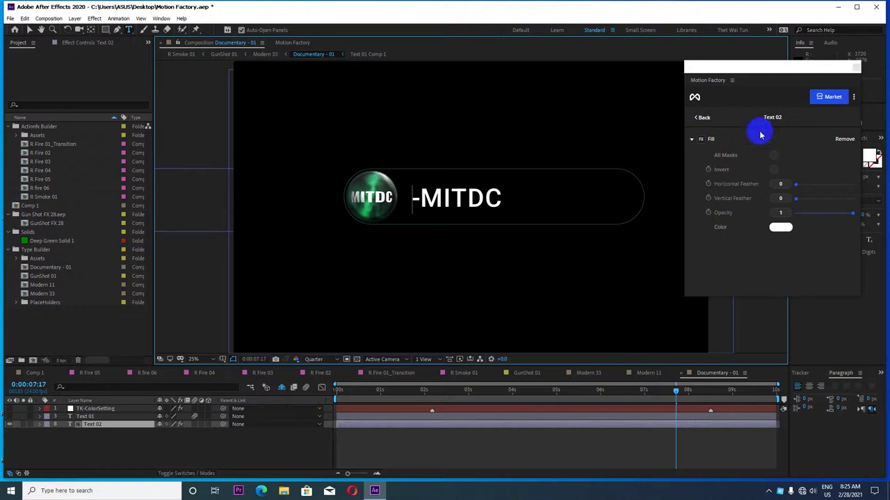
mouse_move(769, 66)
mouse_down()
mouse_move(746, 200)
mouse_move(744, 84)
mouse_up()
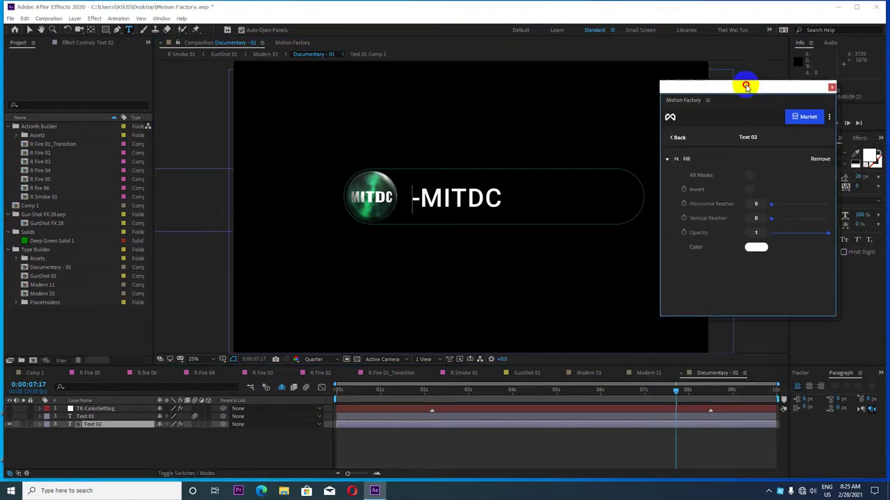
Move the Motion Factory panel further down and apply the YAMIN A 001 font
click(673, 137)
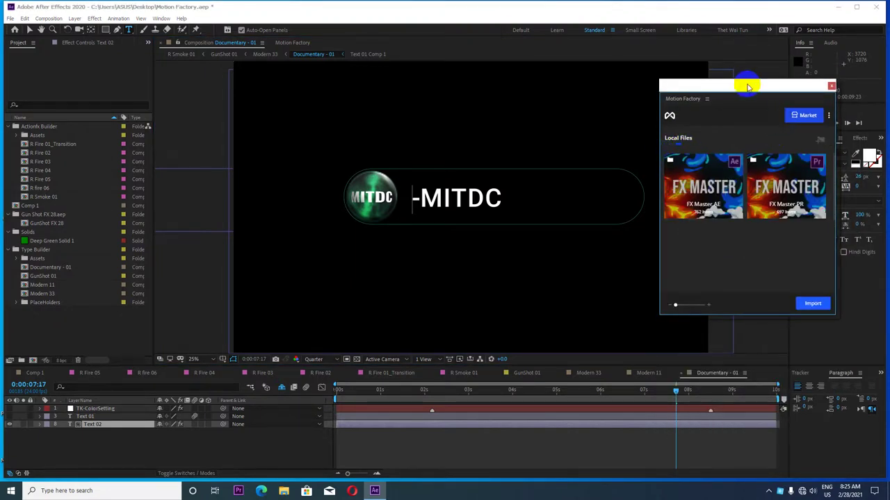
drag(748, 87, 746, 262)
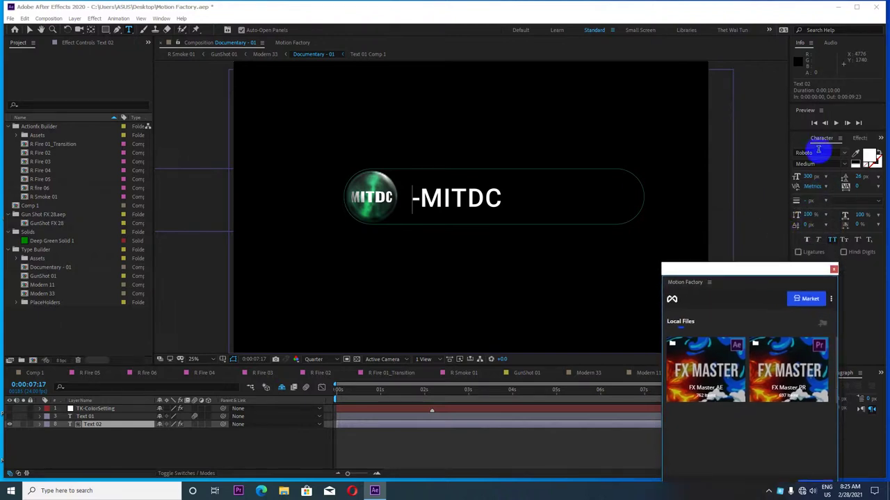
click(846, 154)
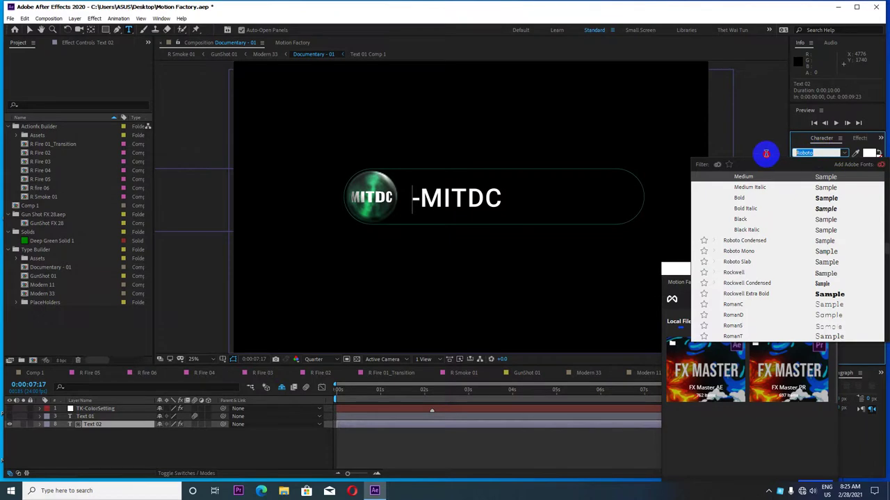
text(y)
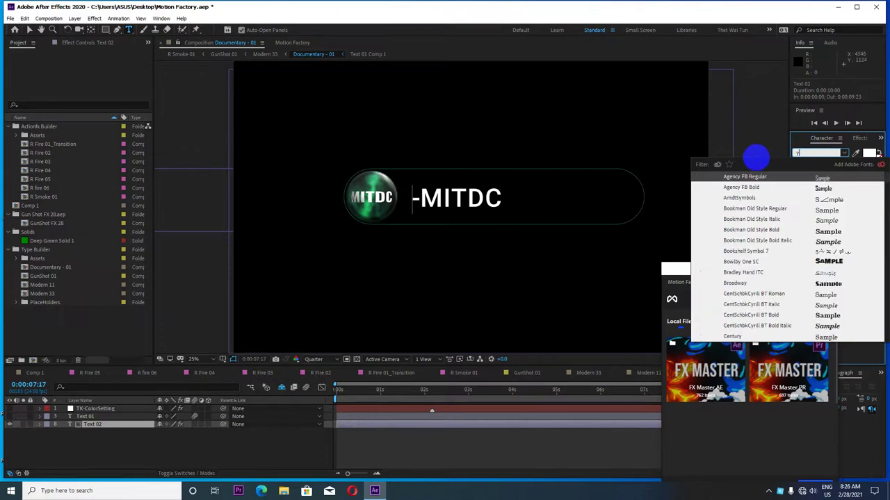
text(am)
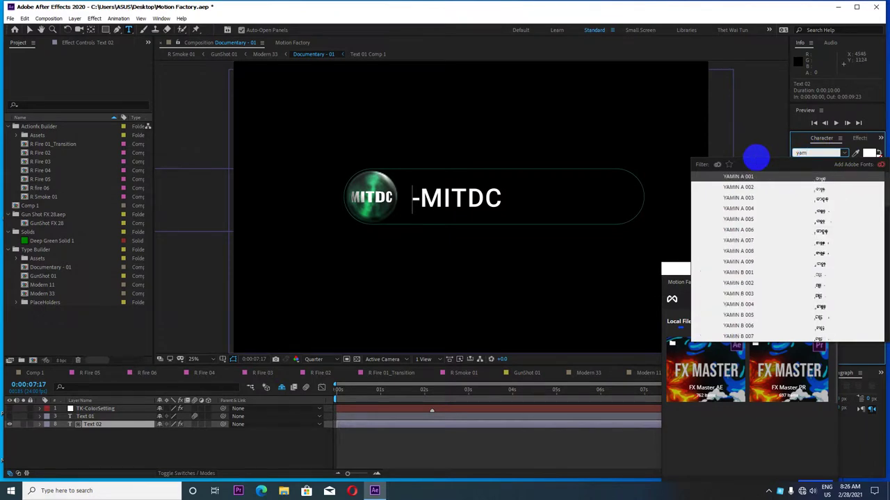
click(742, 177)
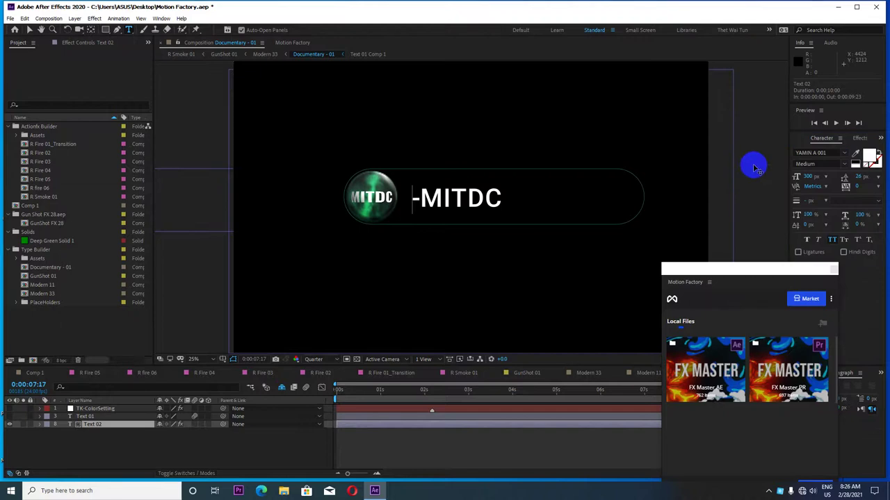
Add the Burmese text 'တာသင်တန်' to the title, then select MITDC for resizing
click(493, 199)
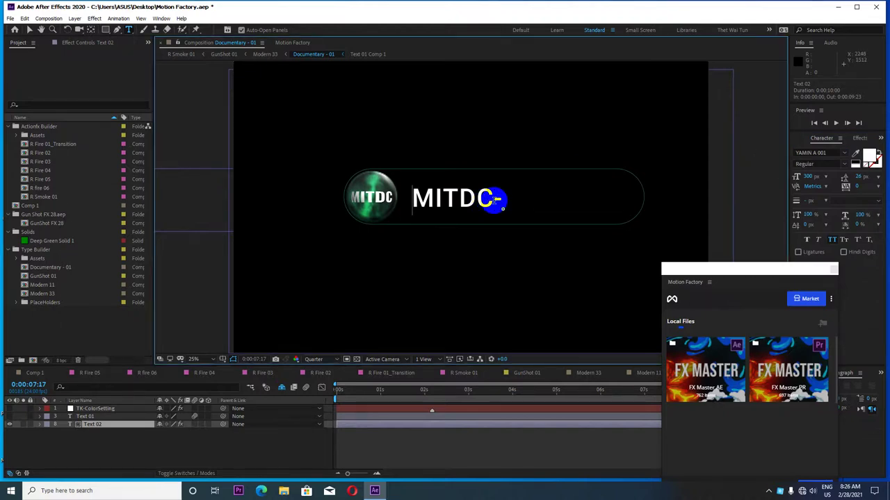
key(ctrl+z)
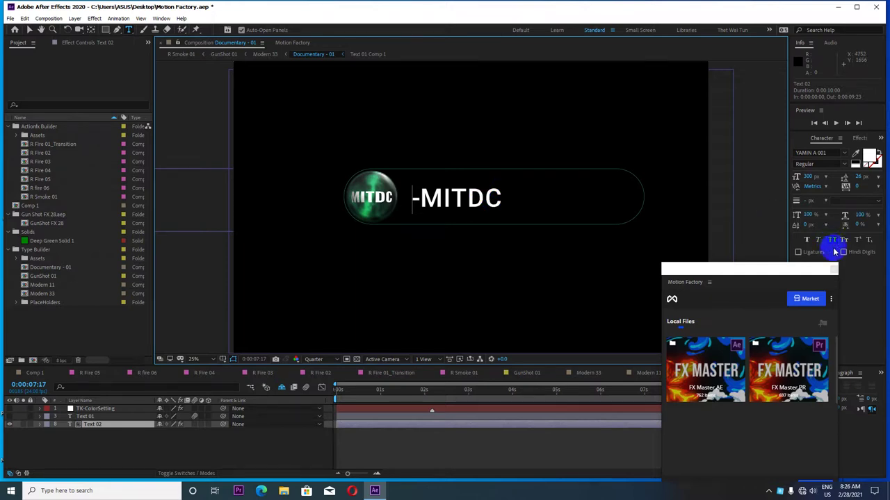
click(833, 240)
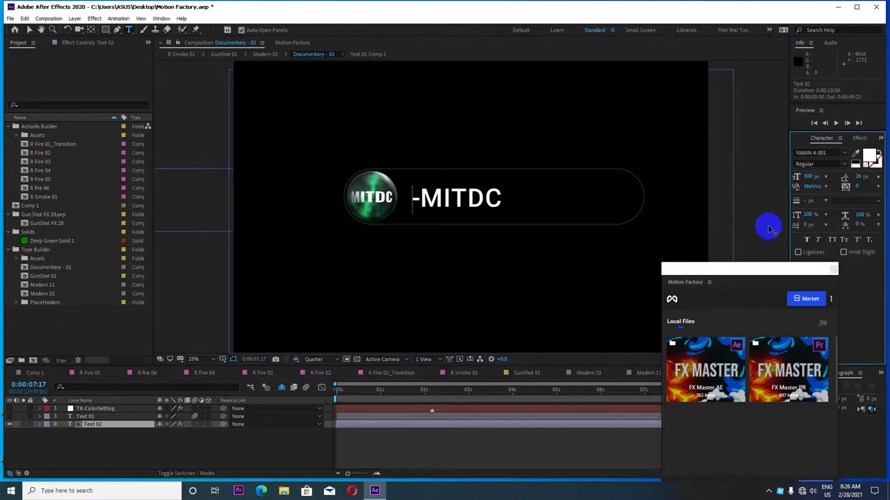
text(ஐ)
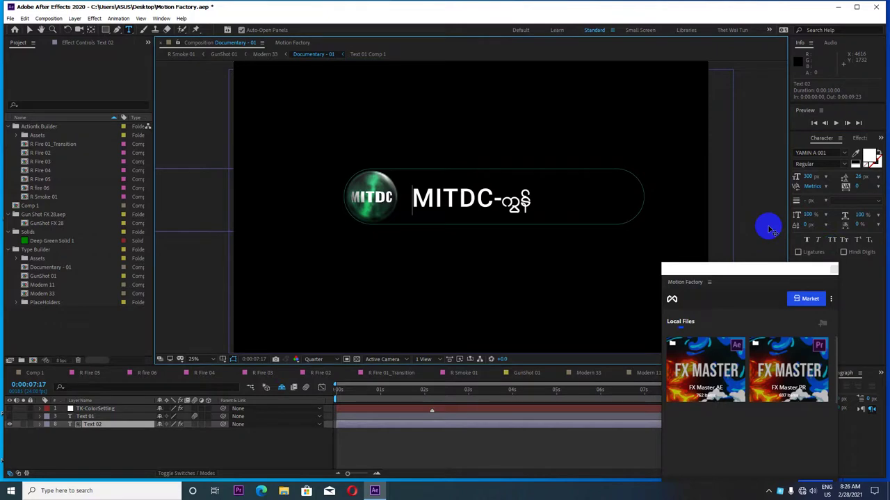
text(တ)
key(BackSpace)
key(BackSpace)
text(တာသ)
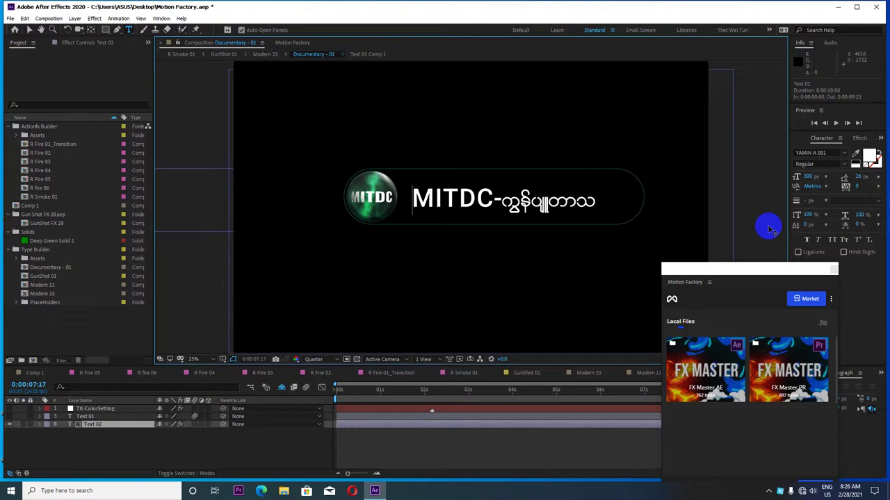
text(င်တန်)
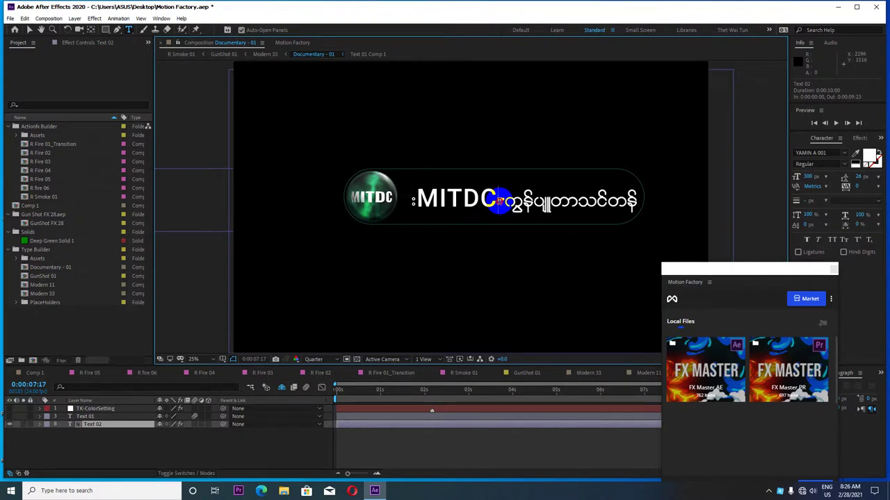
drag(499, 201, 406, 206)
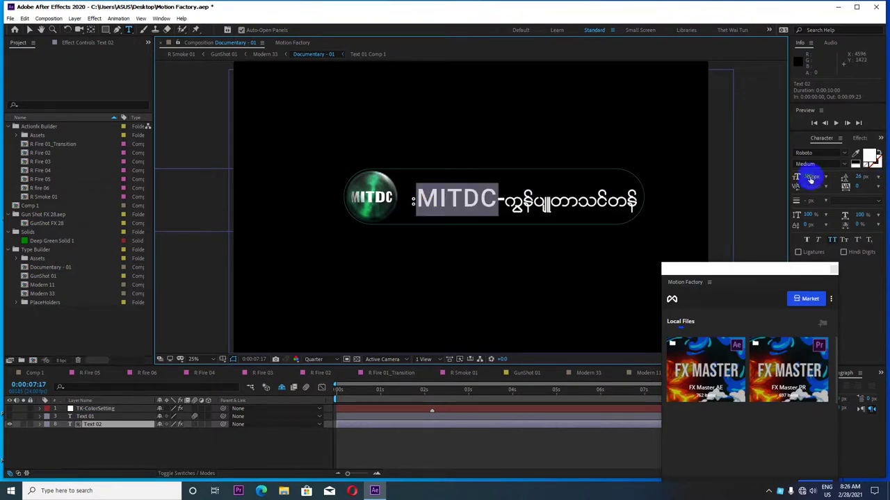
click(811, 177)
Set MITDC to 250 px and preview the caption animation
text(250)
key(Return)
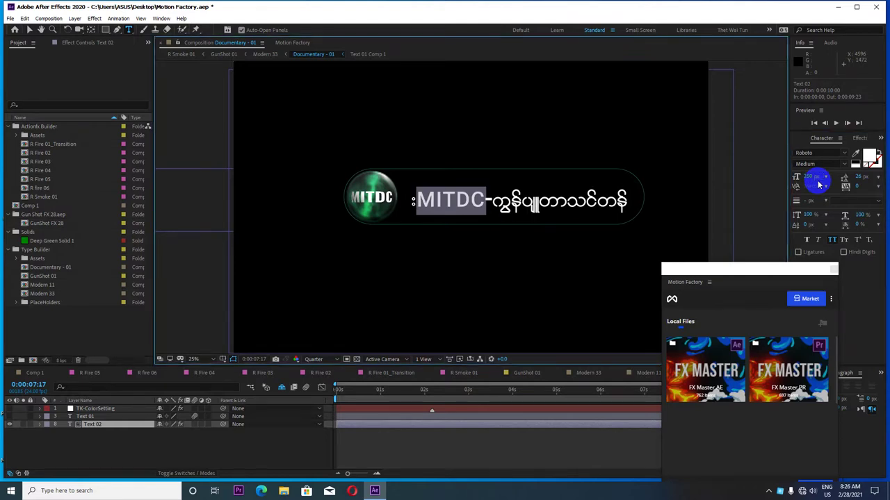
drag(734, 270, 745, 73)
drag(359, 390, 318, 394)
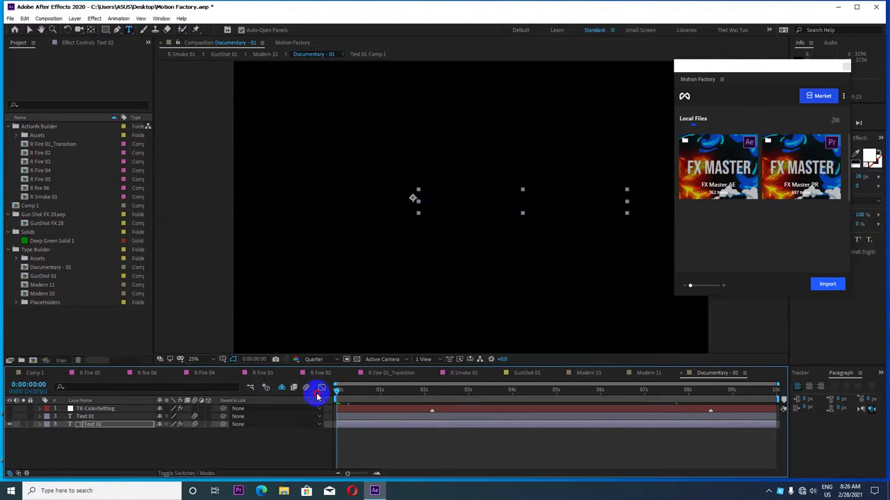
key(space)
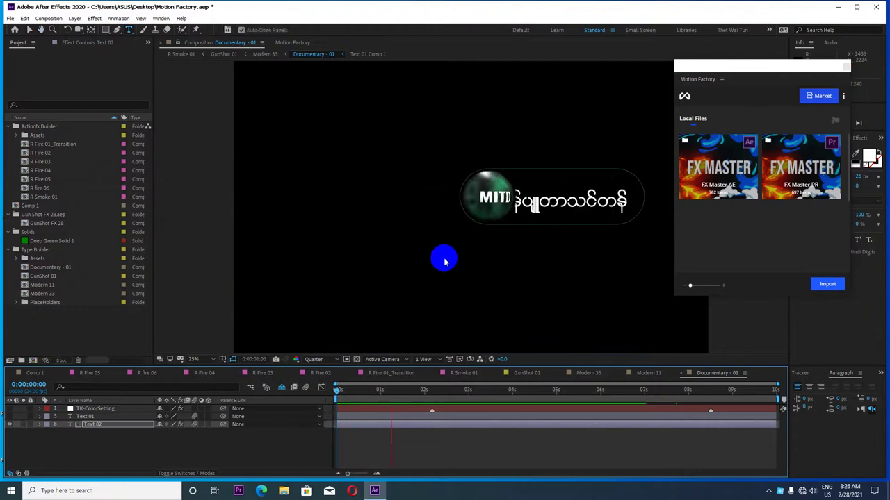
key(space)
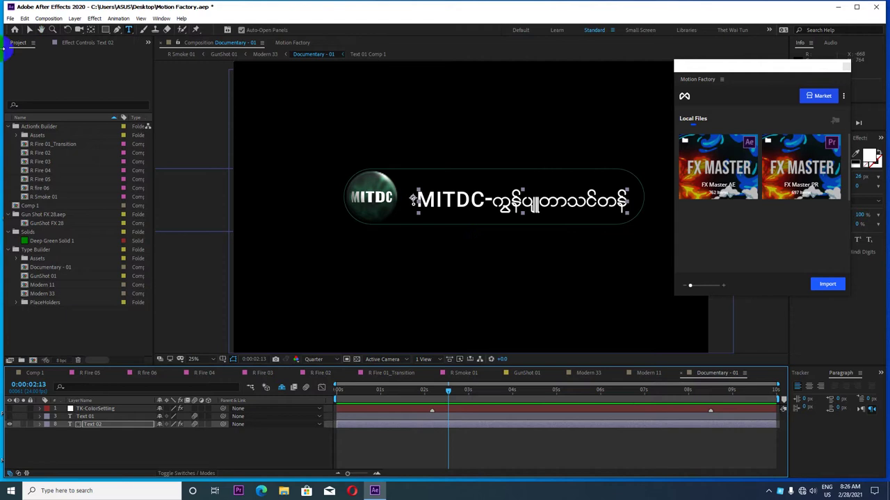
Shift the Text 02 layer left by scrubbing Position X from 1546.6 to 1497.6
click(30, 29)
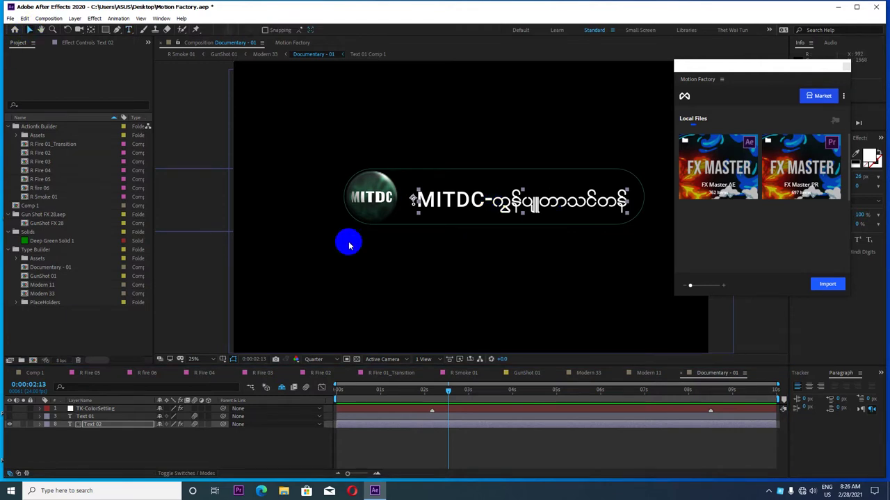
click(95, 424)
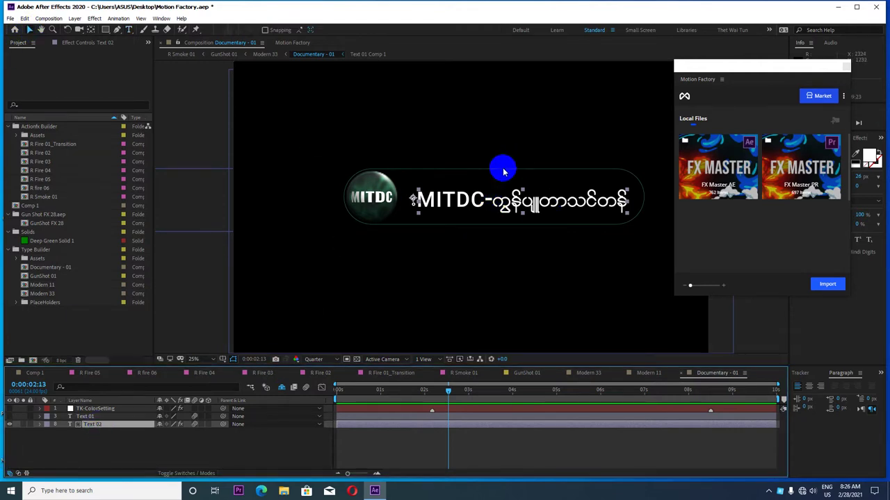
key(p)
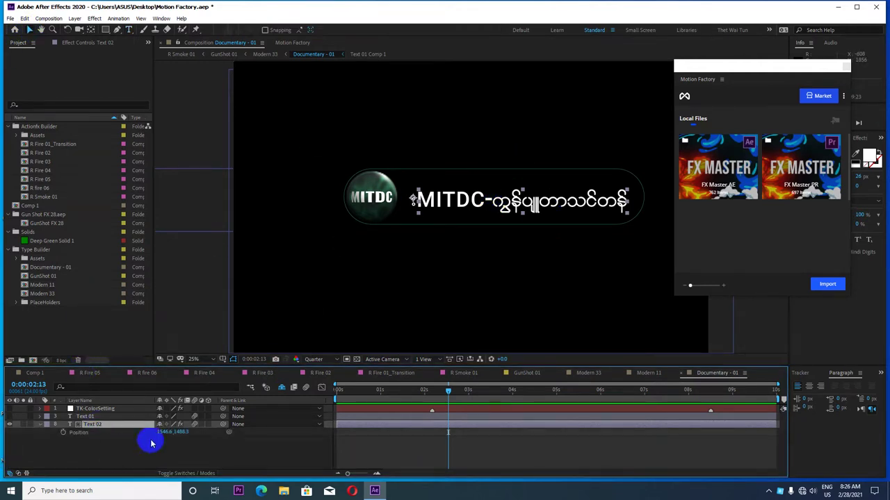
drag(164, 432, 141, 430)
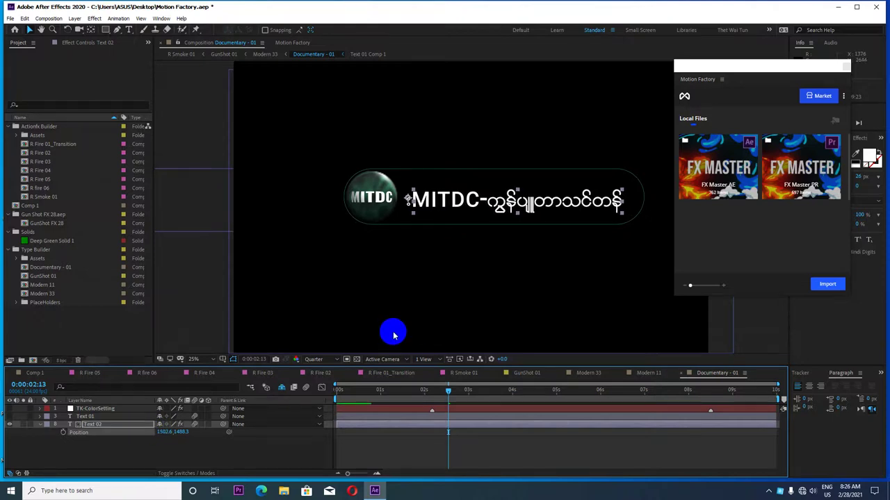
key(t)
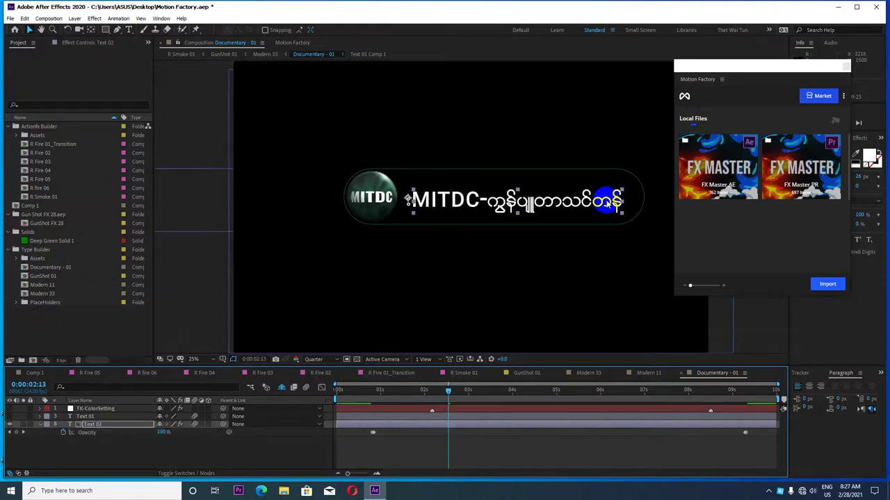
Place a text insertion point in the caption with the Type tool
click(129, 29)
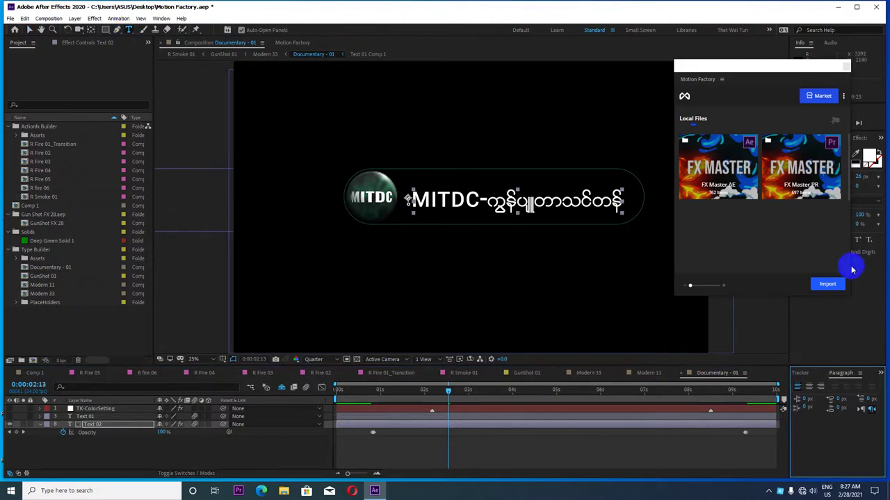
click(616, 202)
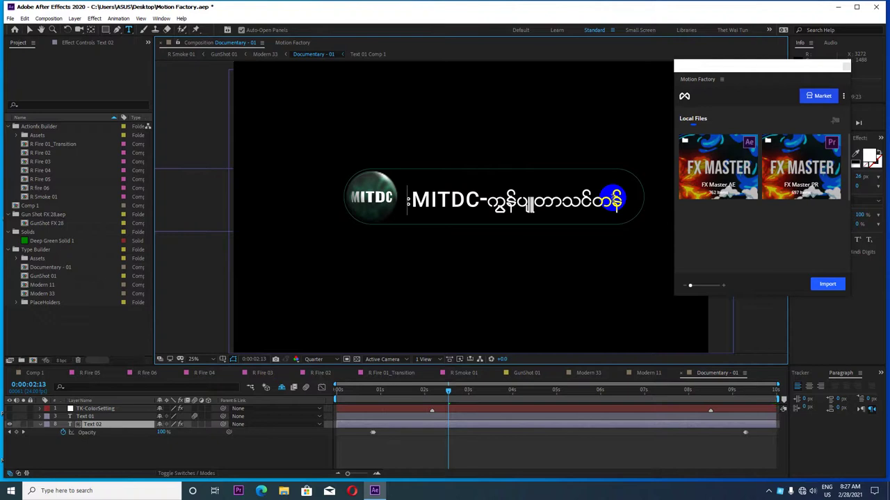
scroll(616, 201, up, 2)
scroll(619, 182, down, 4)
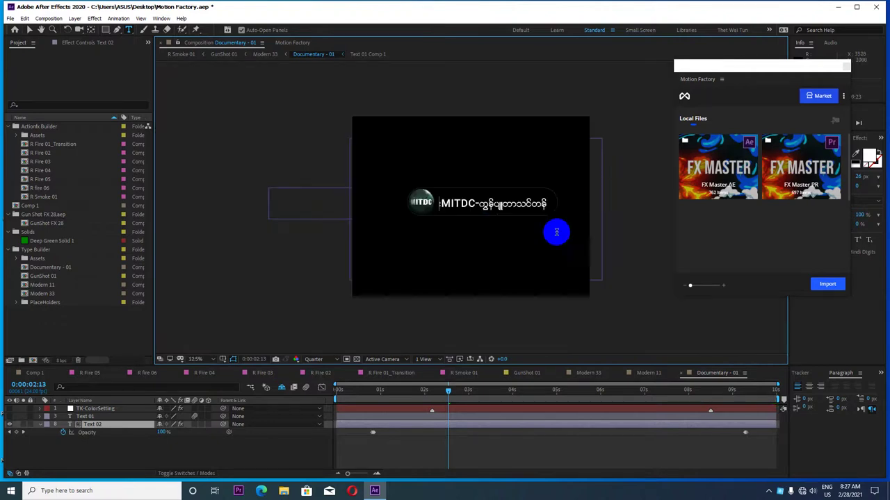
Delete the stray character and leading space before MITDC, then select the whole caption line
key(BackSpace)
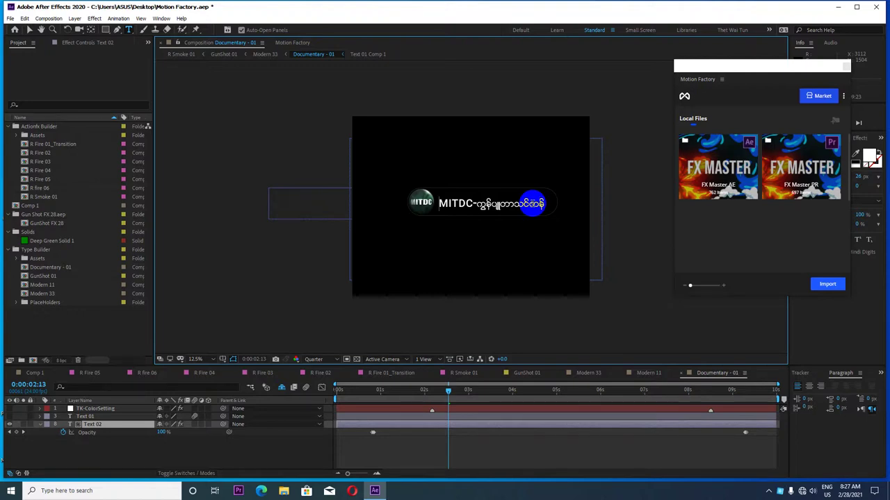
click(439, 204)
key(BackSpace)
key(period)
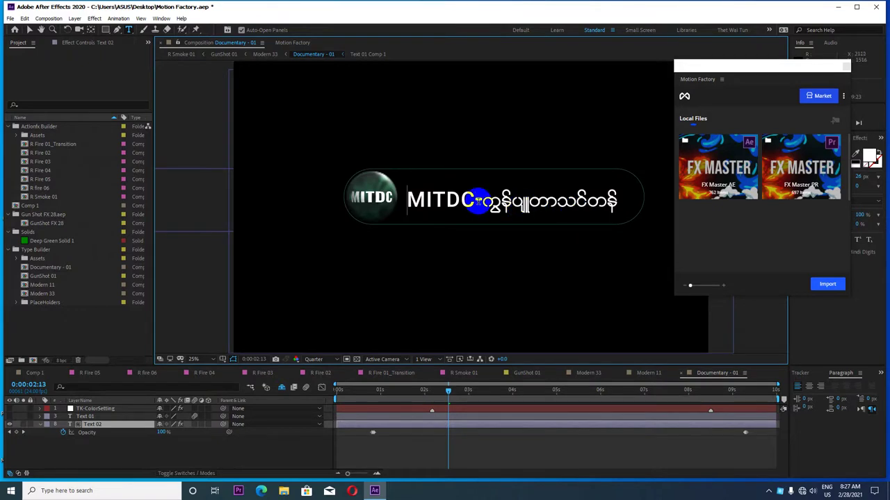
drag(478, 201, 401, 201)
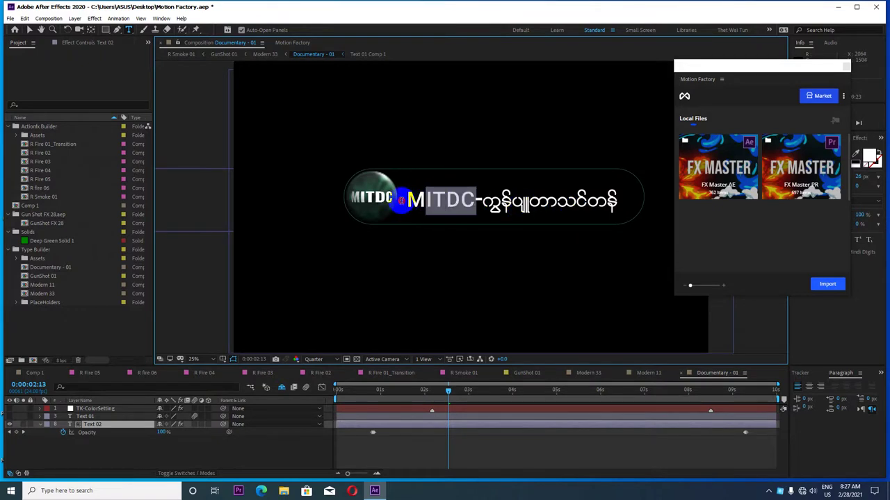
mouse_move(474, 201)
mouse_down()
mouse_move(415, 201)
mouse_move(474, 201)
mouse_up()
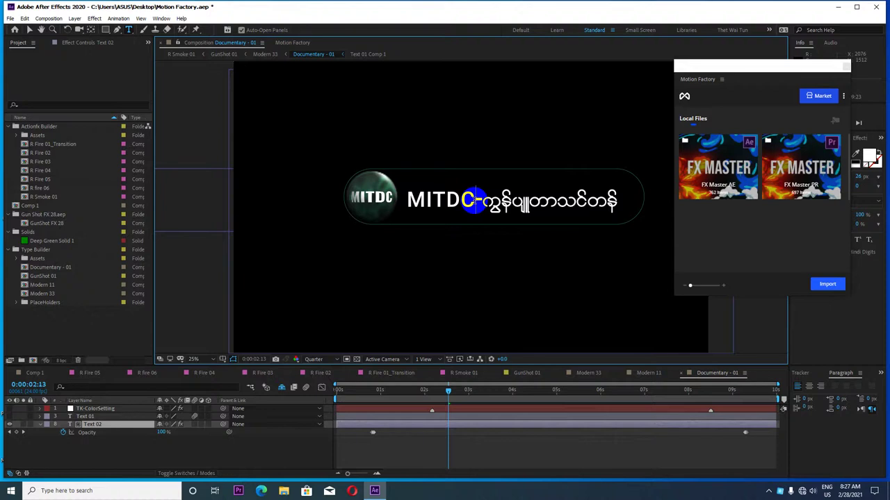
triple_click(474, 201)
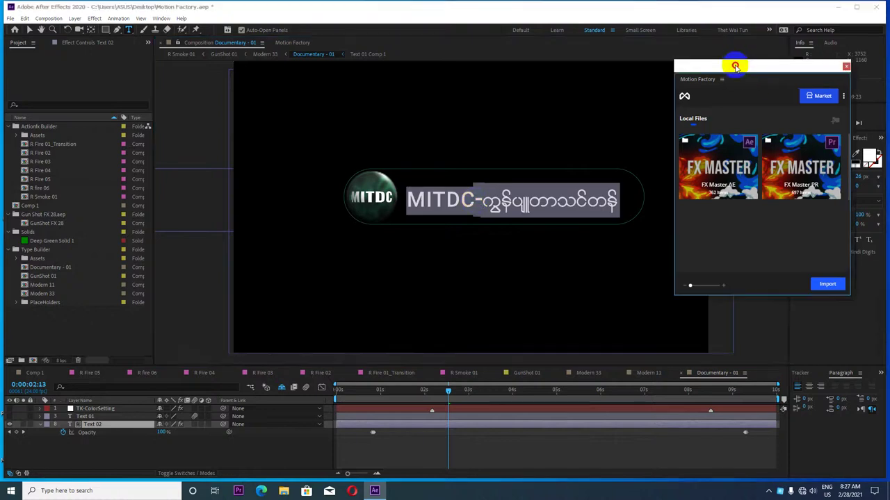
Move the Motion Factory panel aside and try shrinking the ITDC letters
drag(735, 63, 759, 279)
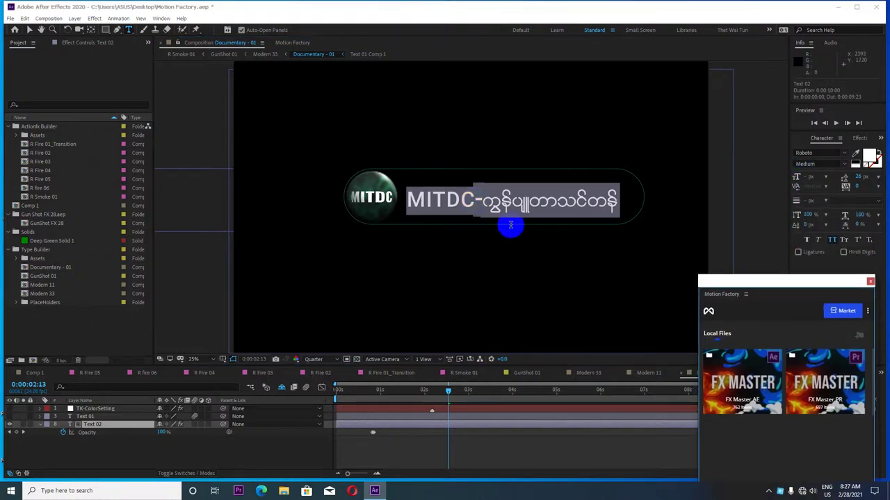
click(487, 202)
drag(477, 201, 410, 203)
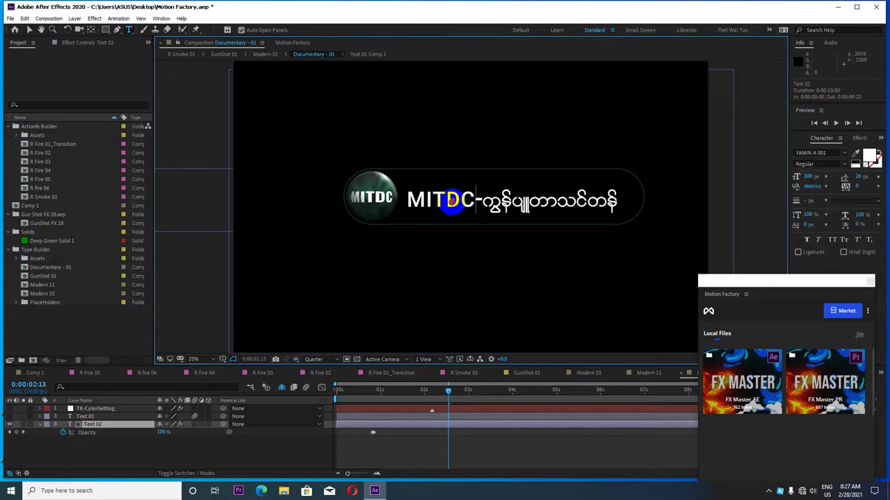
drag(808, 178, 790, 181)
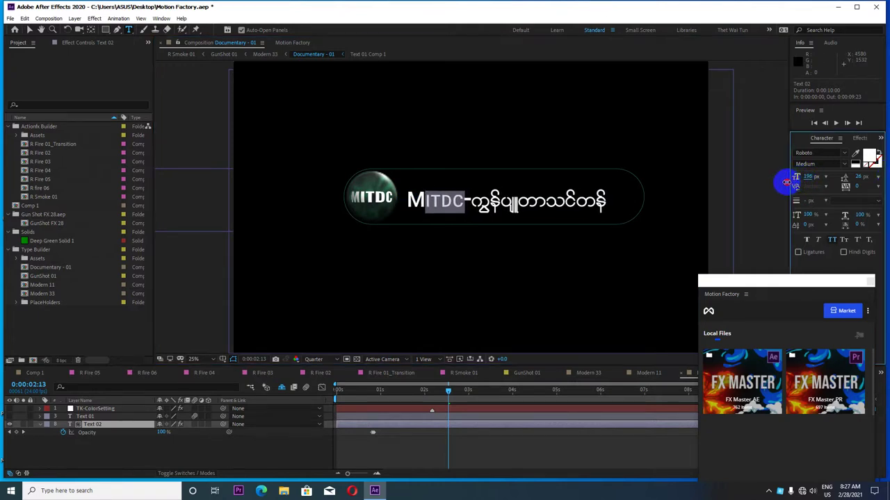
click(459, 201)
key(shift+End)
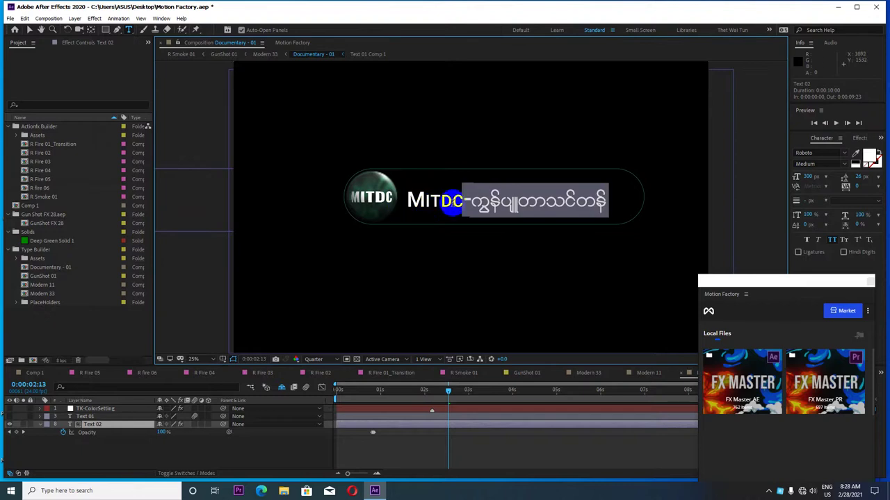
Retype MITDC at the start of the caption and set it to 200 px
click(463, 203)
key(BackSpace)
key(BackSpace)
key(BackSpace)
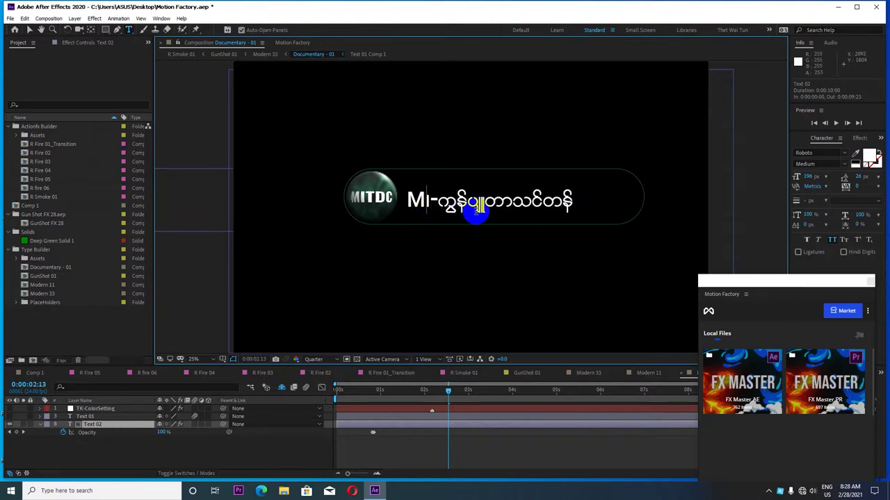
key(BackSpace)
key(BackSpace)
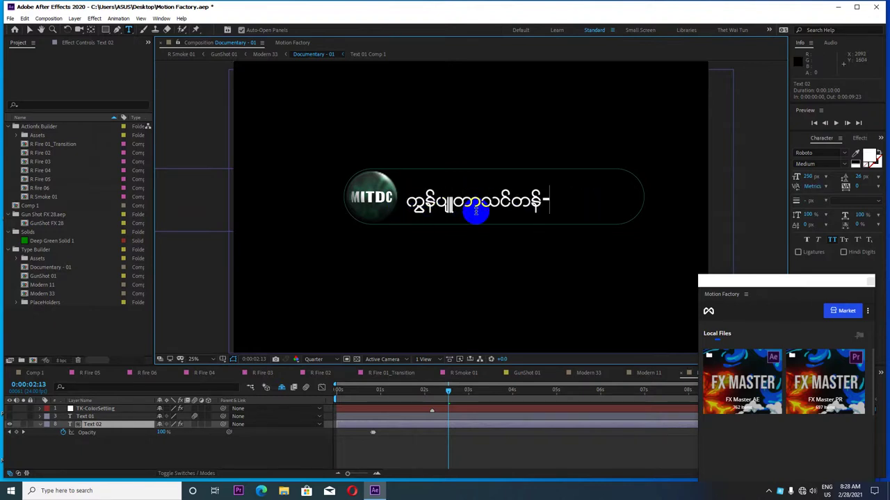
text(MIT-)
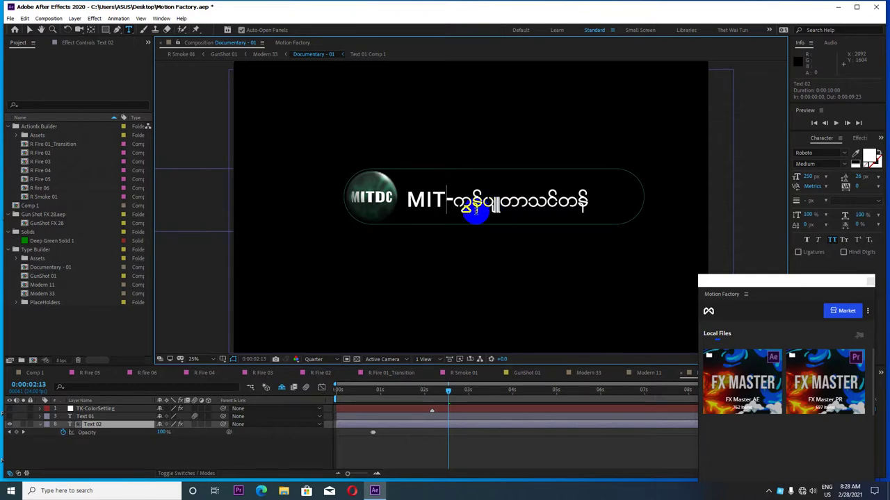
text(DC)
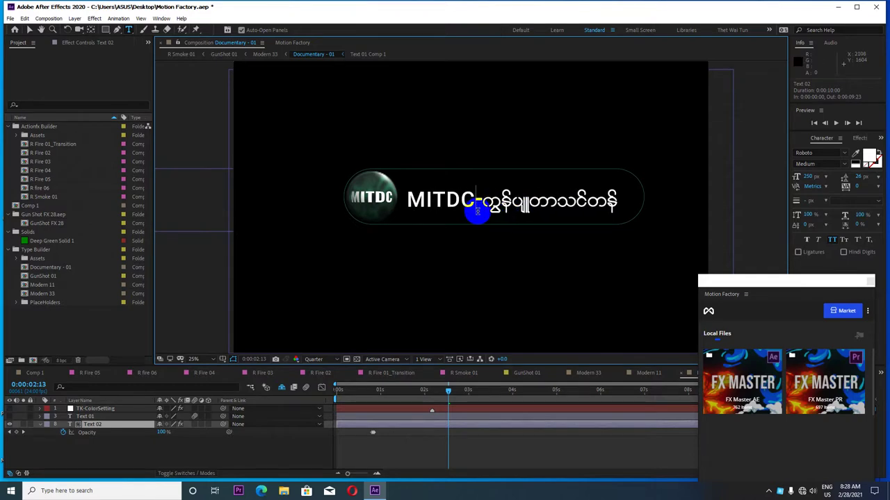
key(shift+Left)
key(shift+Left)
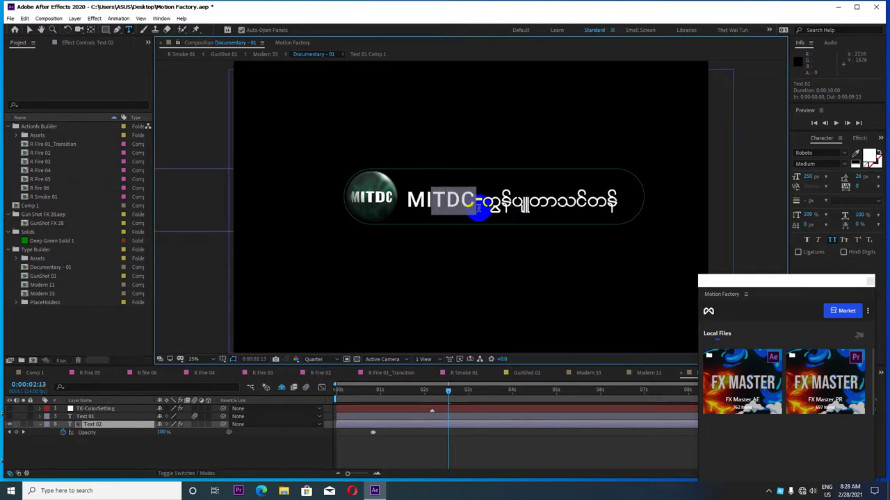
key(shift+Left)
key(shift+Left)
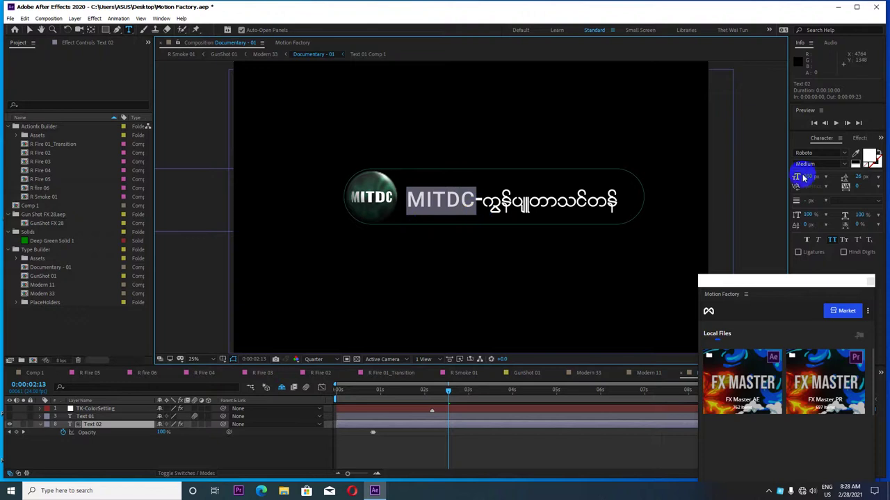
click(808, 177)
text(200)
key(Return)
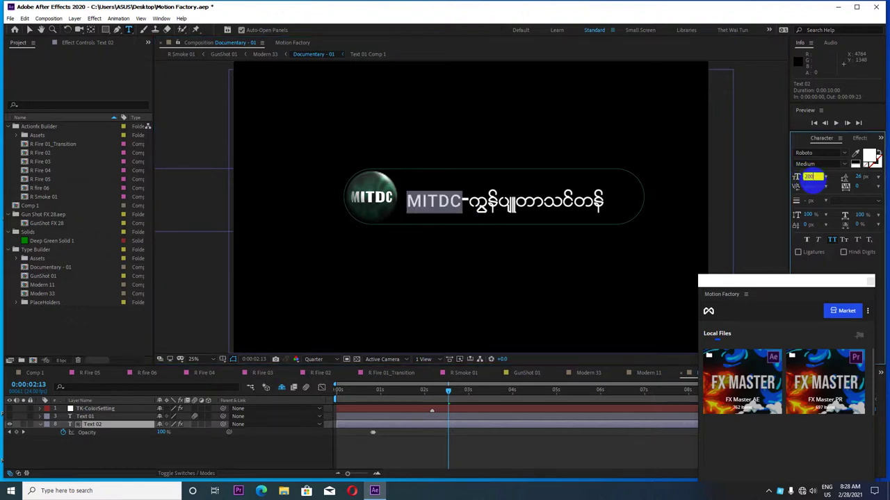
Remove the stray visarga mark added before MITDC
click(593, 203)
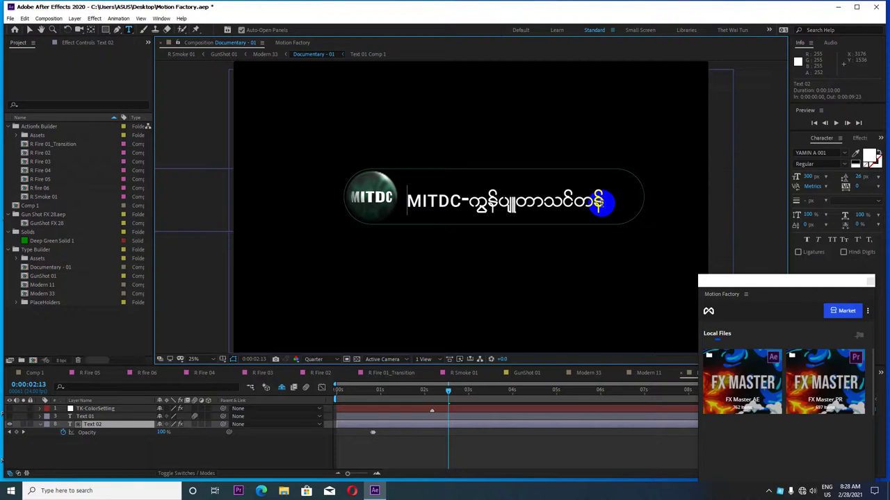
text(း)
text(း)
key(BackSpace)
text(း)
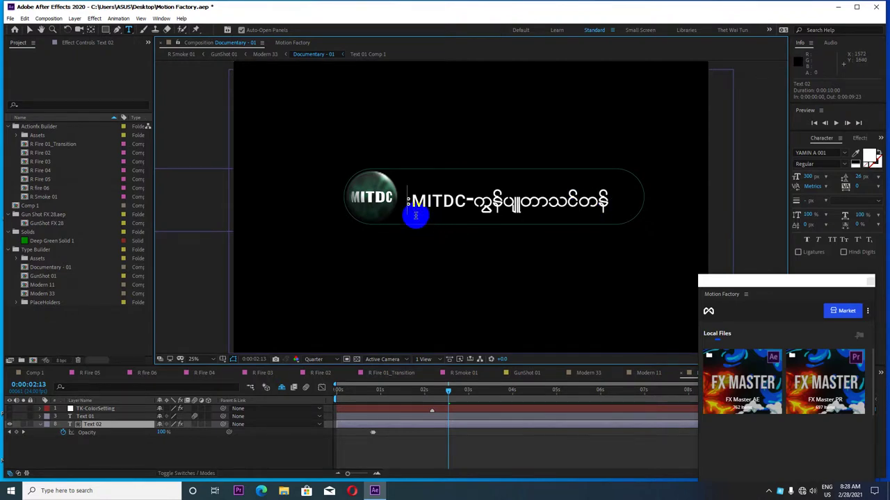
key(Delete)
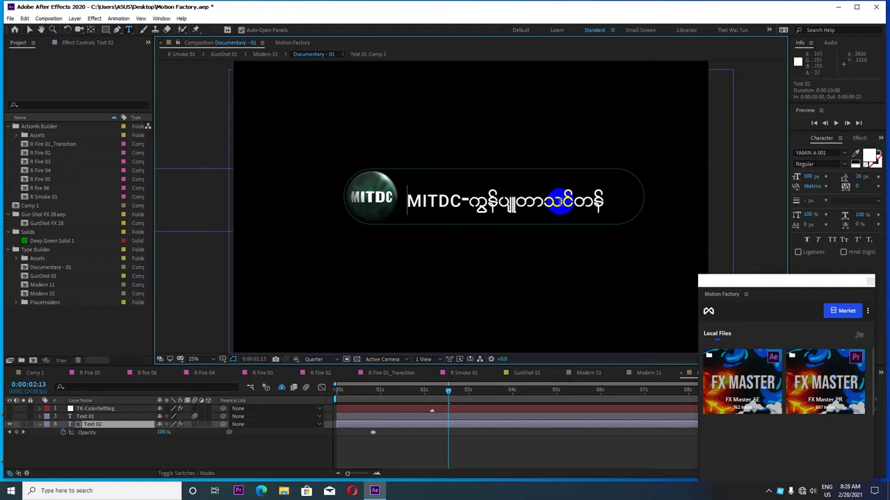
Replace the last Burmese word with 'သင်တန်း' and select the text after MITDC-
drag(542, 201, 644, 202)
key(BackSpace)
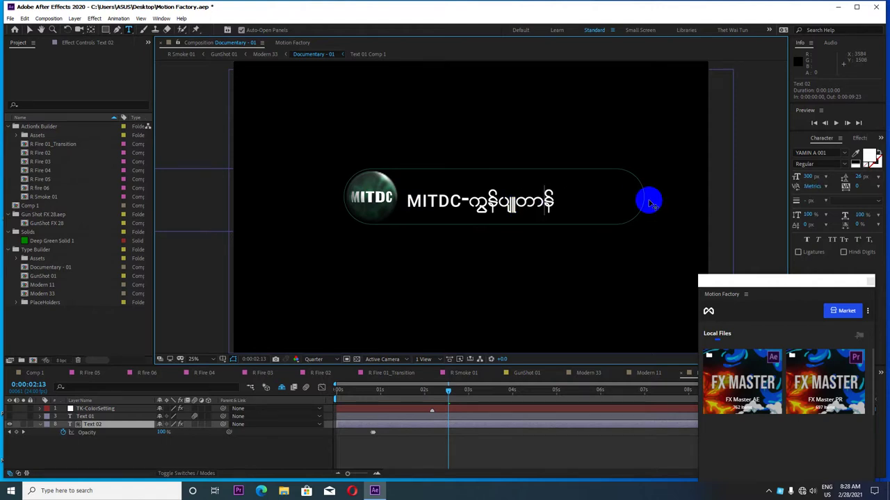
key(BackSpace)
key(BackSpace)
text(သင်)
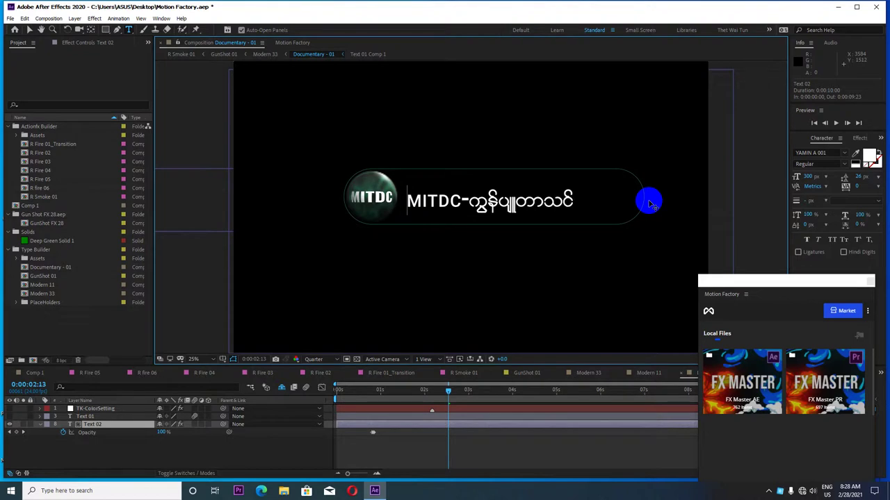
text(တန်း)
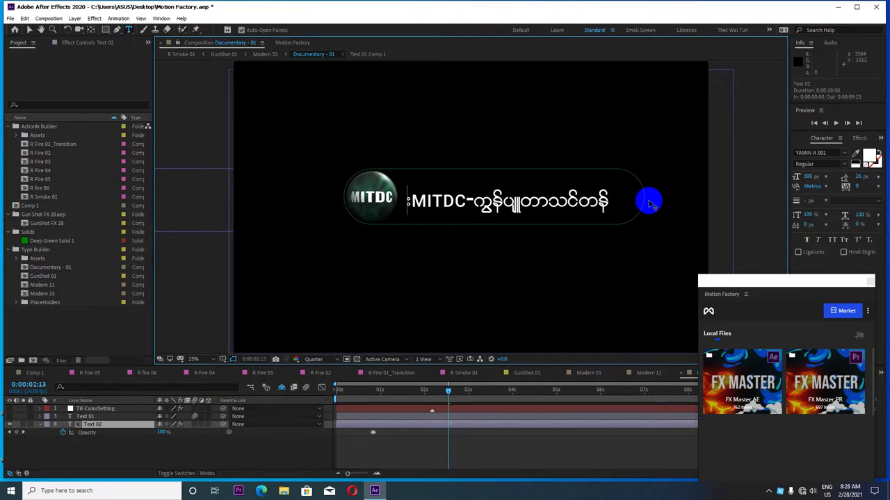
key(BackSpace)
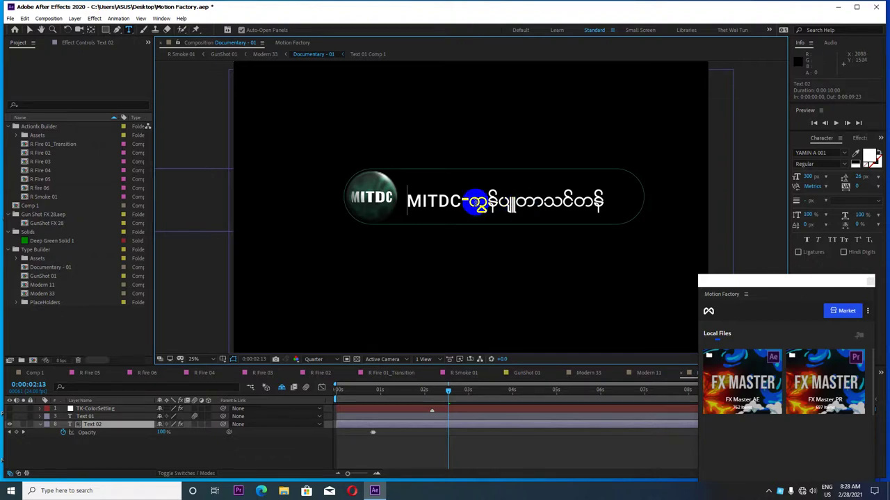
drag(470, 202, 697, 191)
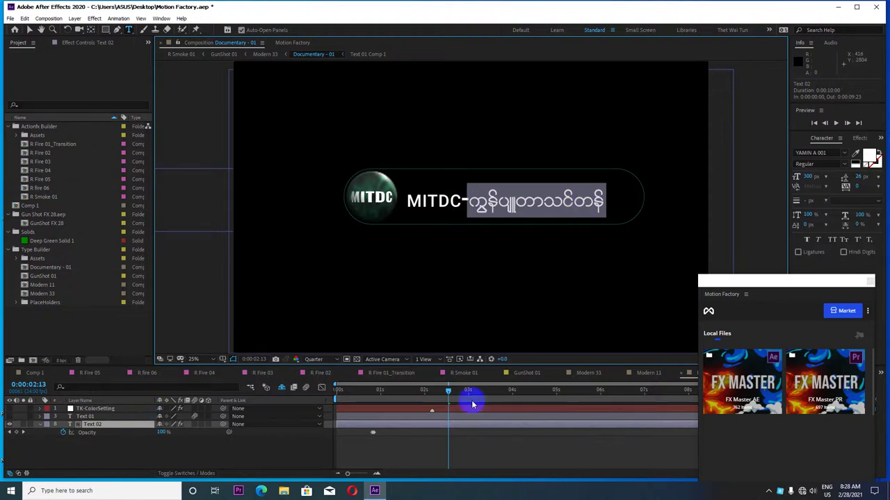
Switch the Burmese text to the YAMIN A 002 font and type 'န်း'
click(825, 153)
key(Down)
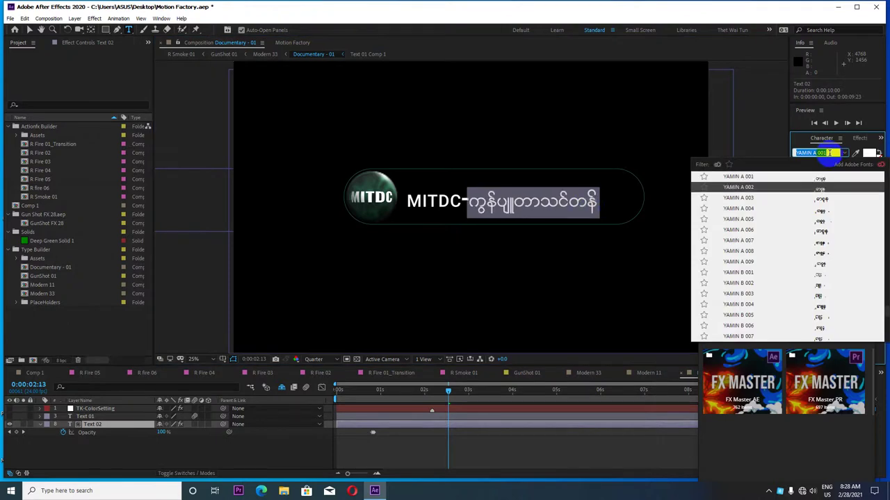
click(602, 202)
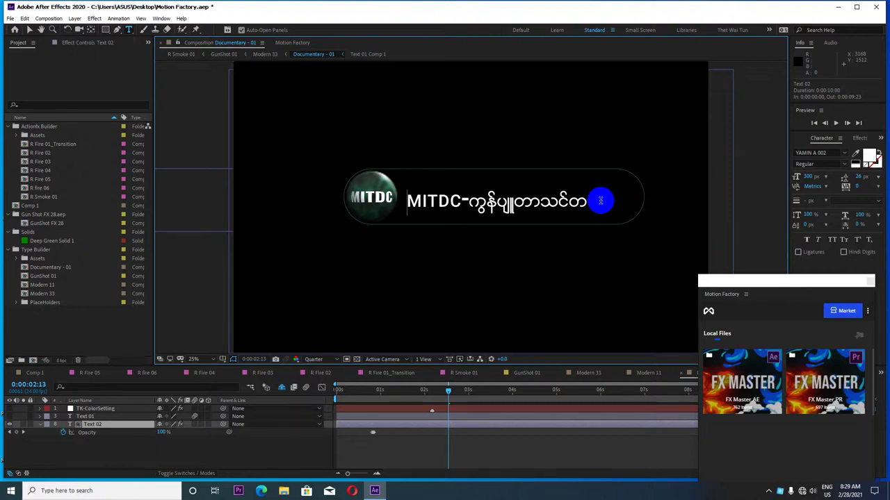
text(န်)
text(း)
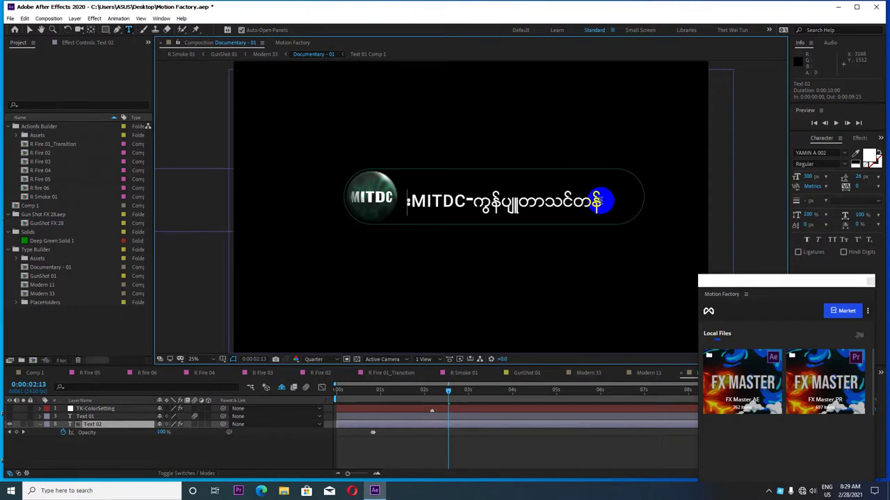
Erase the Burmese words and type -COM so the caption reads MITDC-COM
key(BackSpace)
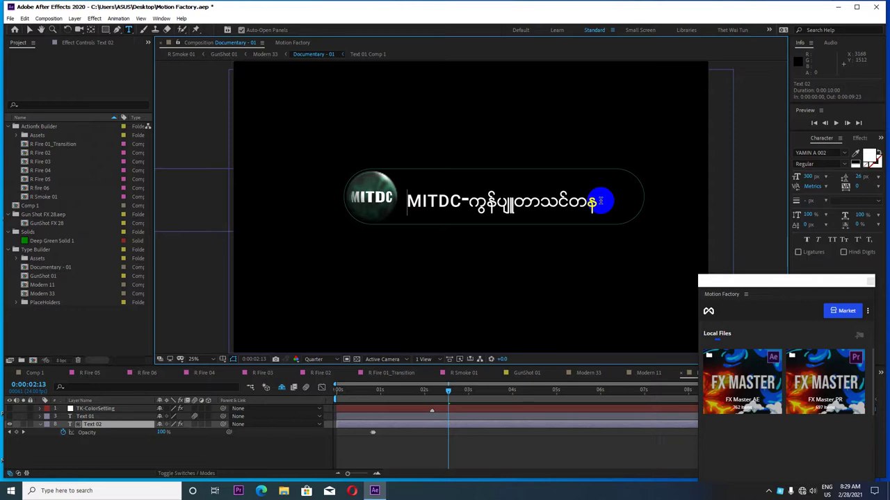
key(BackSpace)
key(BackSpace)
key(BackSpace)
key(BackSpace)
key(BackSpace)
key(BackSpace)
key(BackSpace)
key(BackSpace)
key(BackSpace)
key(BackSpace)
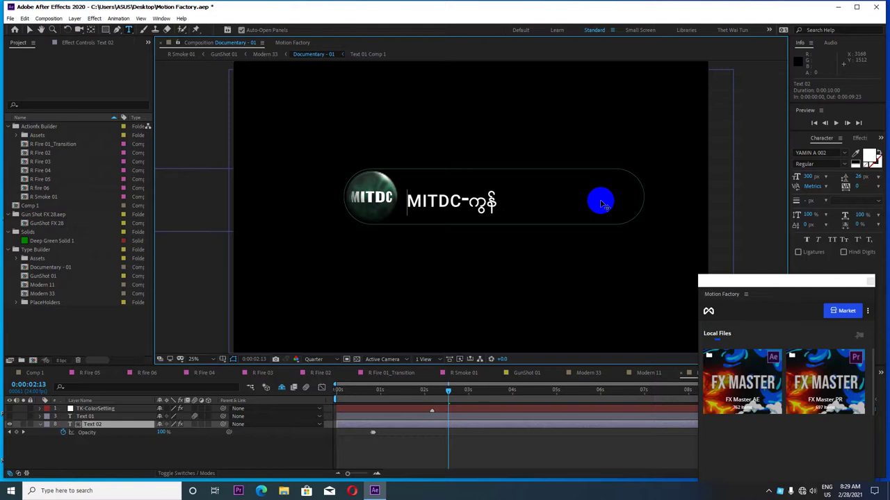
key(BackSpace)
key(BackSpace)
key(BackSpace)
key(BackSpace)
key(BackSpace)
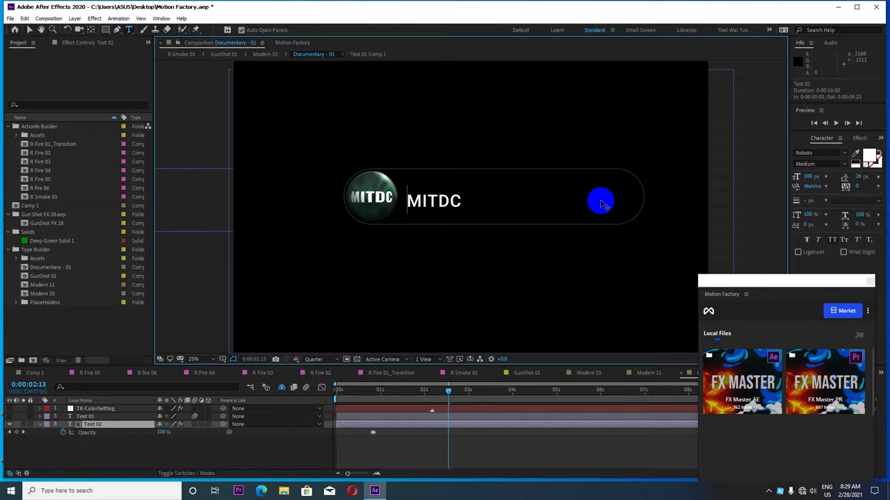
text(-C)
text(OM)
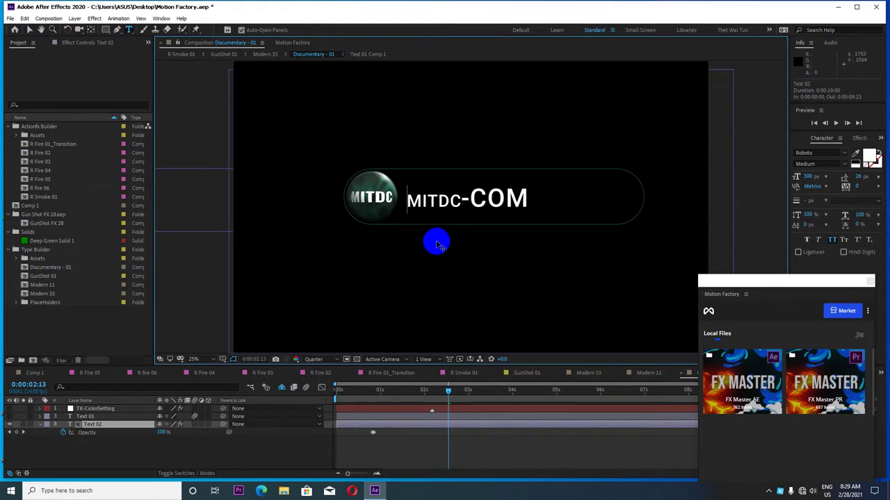
key(ctrl+a)
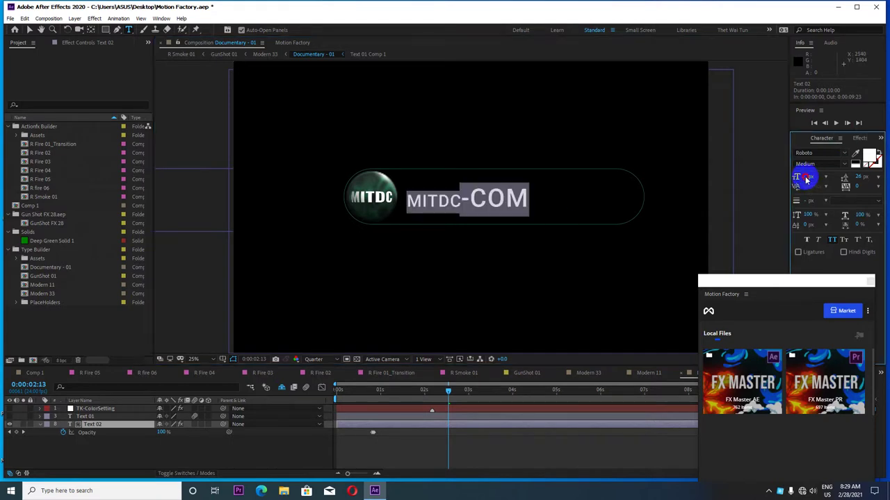
Set the caption's font size to 200 px after briefly trying 250 px
click(809, 178)
text(250)
key(Return)
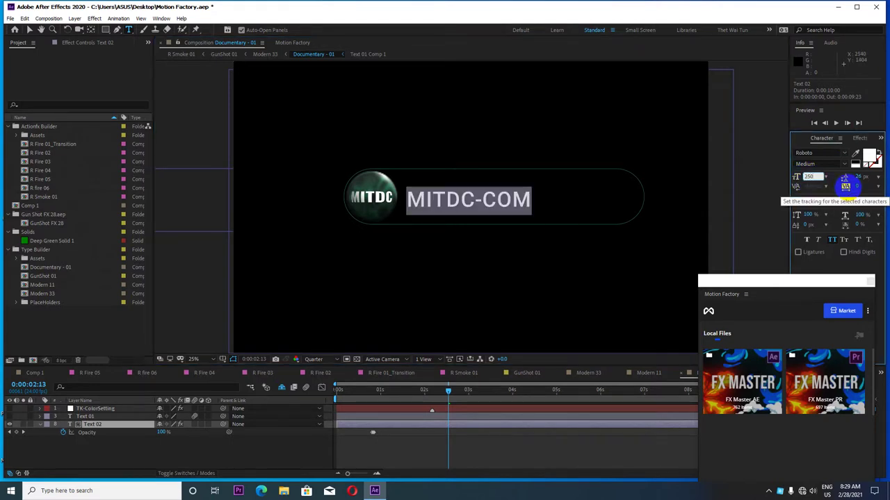
click(806, 177)
text(2)
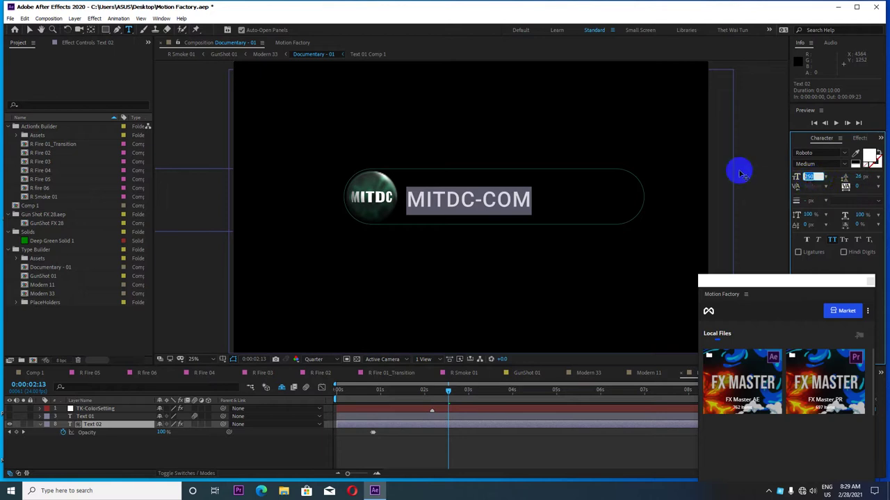
text(00)
key(Return)
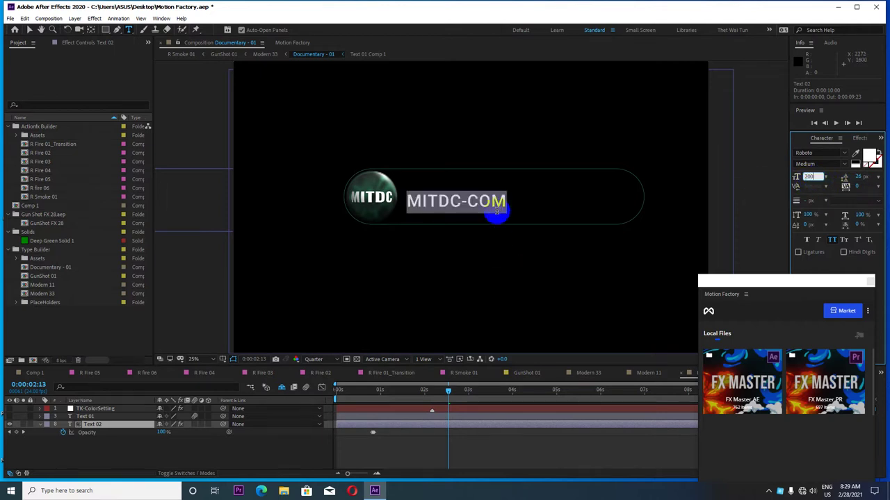
Type TER TRAINING and shrink the words COMPUTER TRAINING to 180 px
click(495, 205)
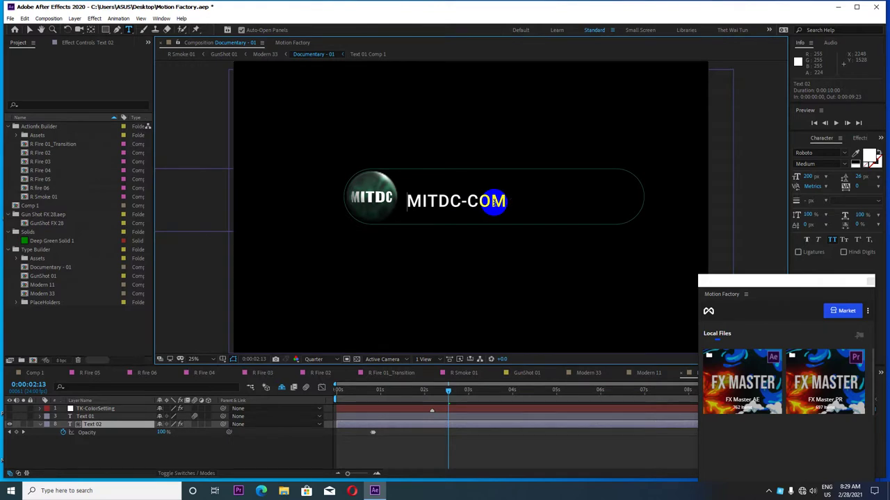
text(PUTER)
text( TR)
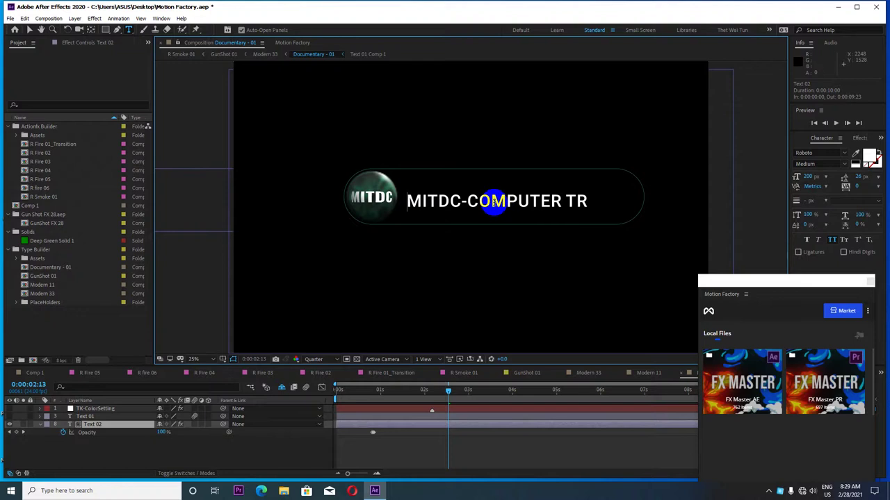
text(AININ)
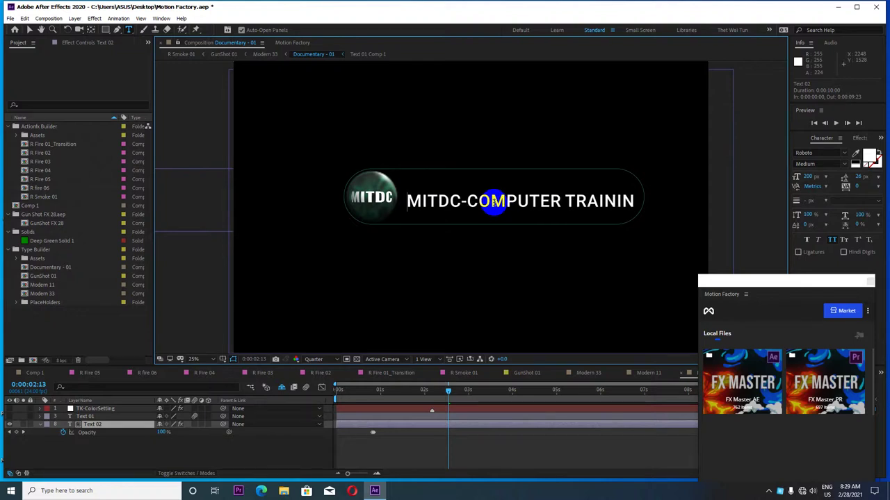
text(G)
key(ctrl+a)
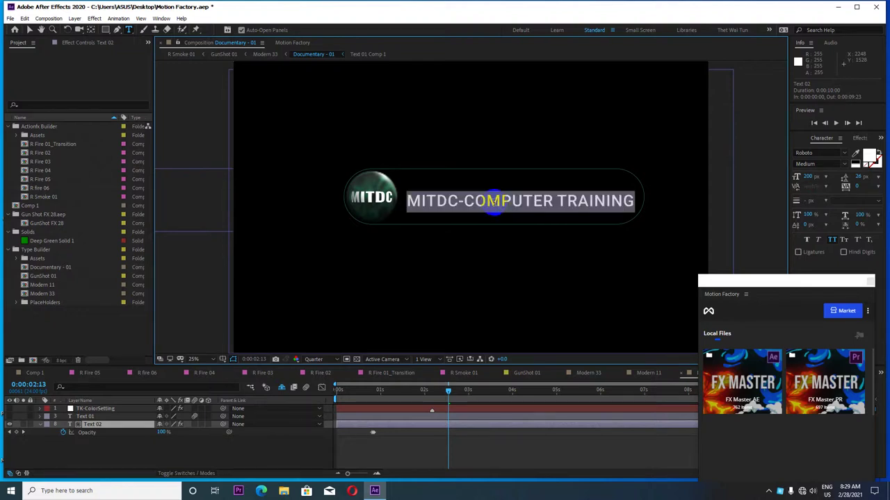
click(811, 178)
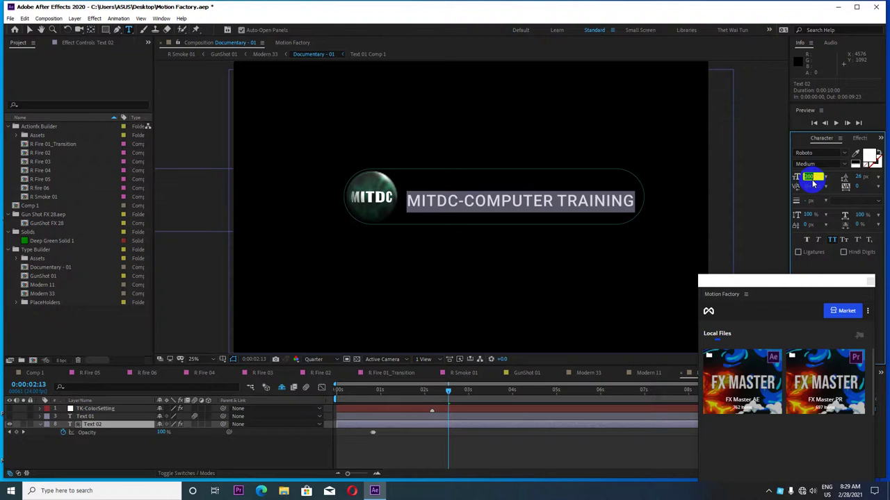
drag(488, 202, 463, 202)
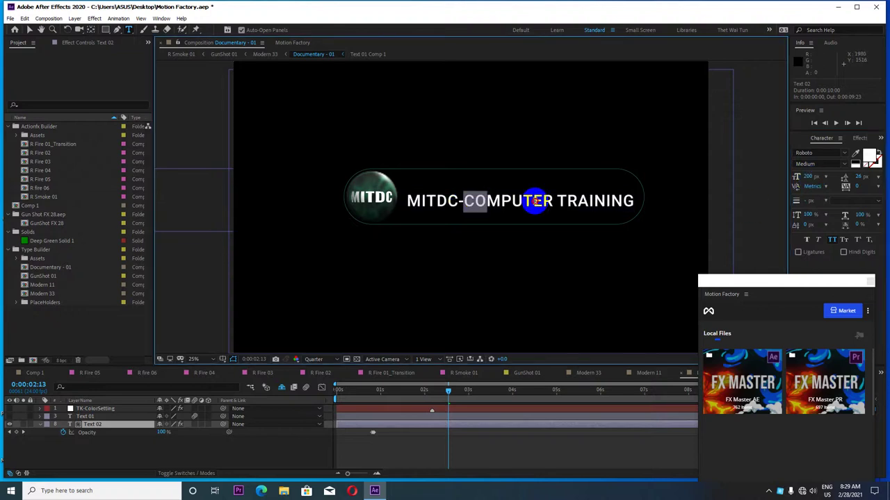
drag(535, 201, 701, 201)
click(812, 178)
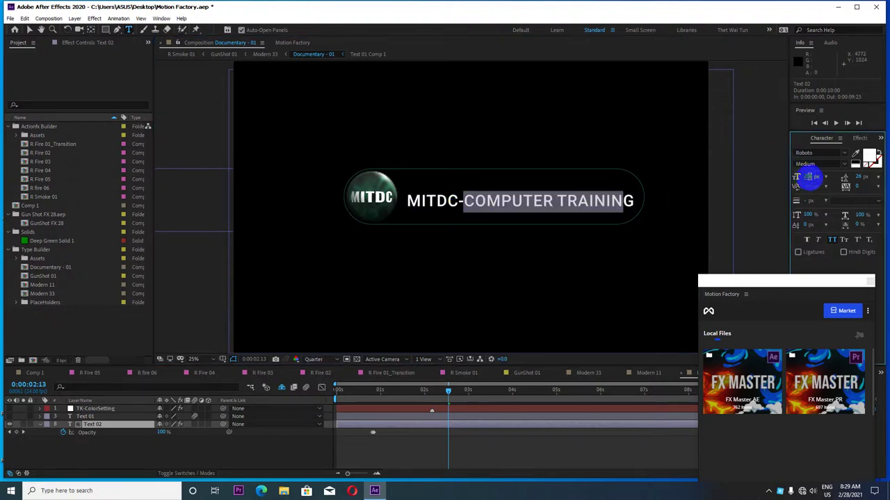
drag(812, 178, 817, 178)
text(180)
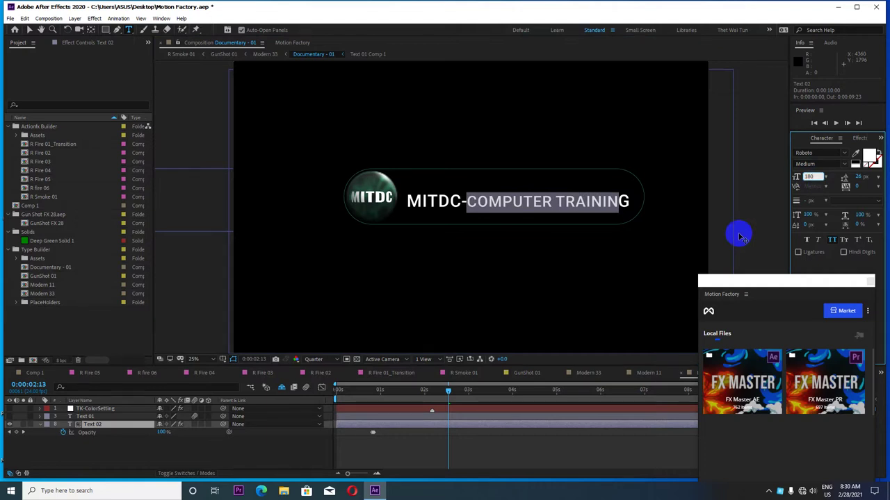
Retype the final G of TRAINING
click(624, 201)
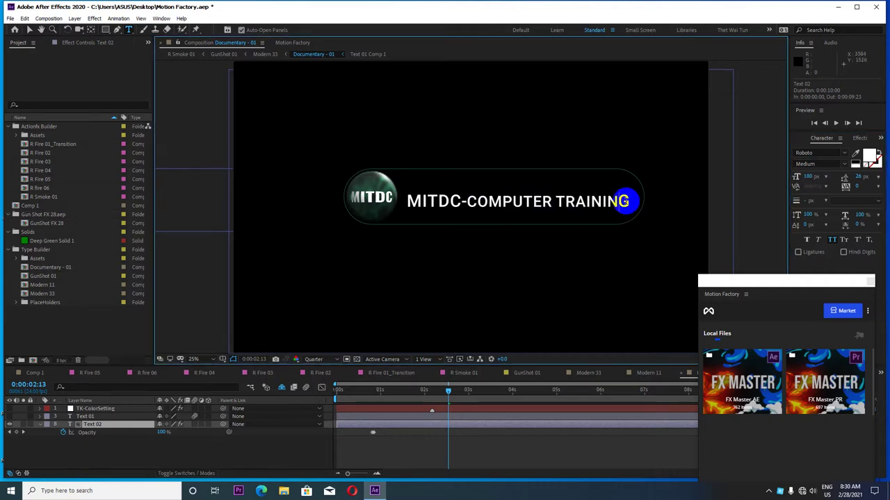
key(BackSpace)
text(NG)
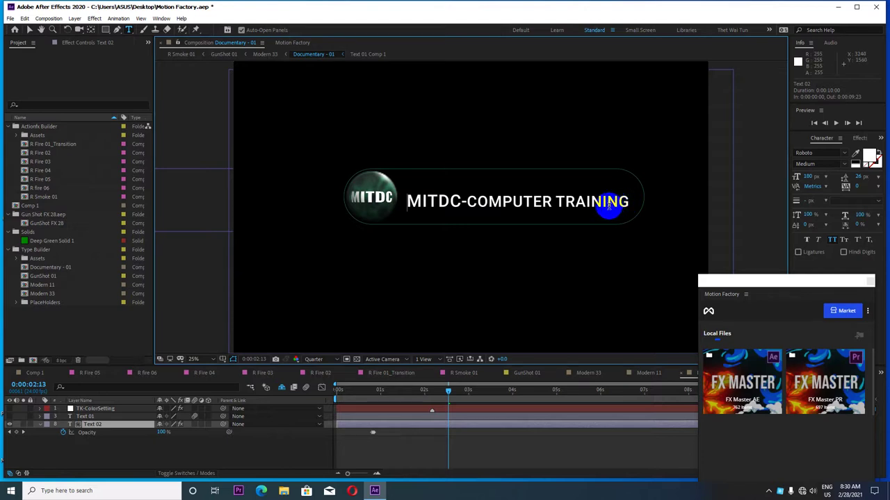
Exit text editing, rewind to 0:00 and preview the MITDC-COMPUTER TRAINING animation
key(Escape)
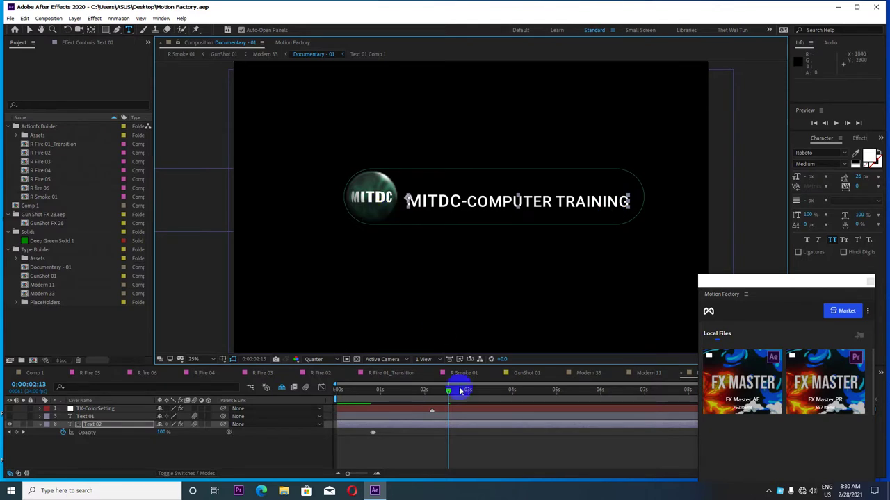
mouse_move(767, 283)
mouse_down()
mouse_move(752, 70)
mouse_move(607, 55)
mouse_move(712, 56)
mouse_up()
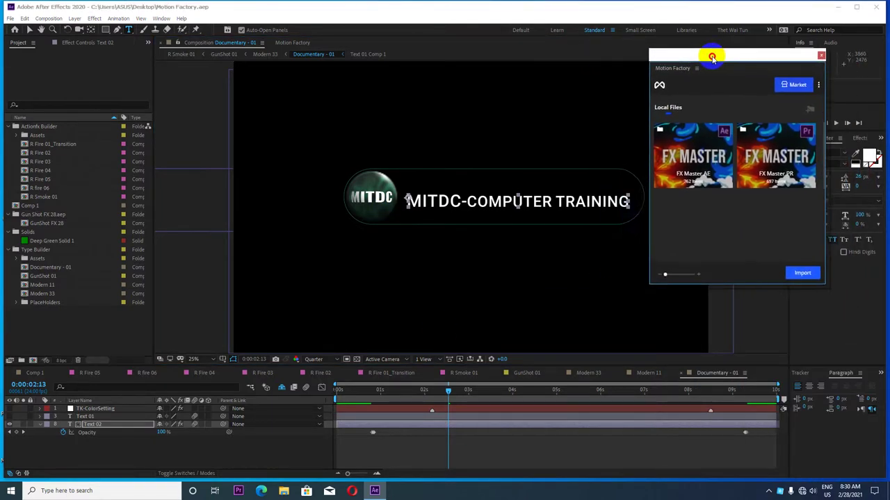
drag(449, 393, 284, 383)
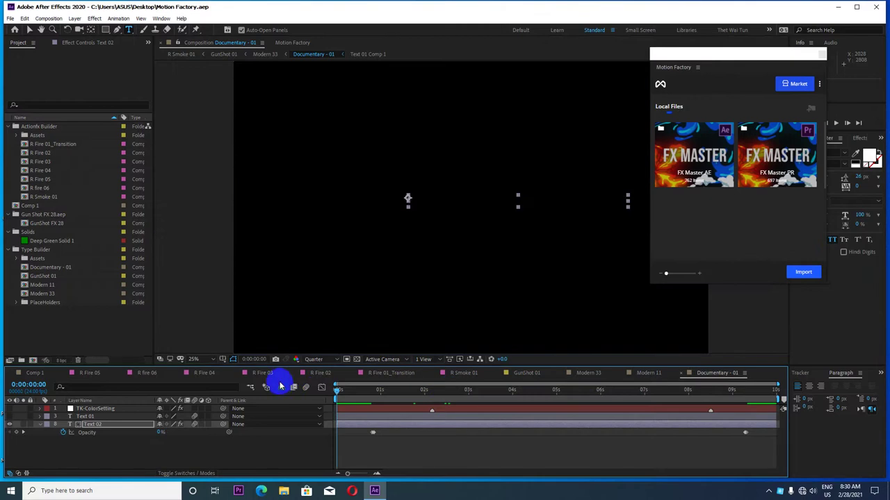
key(space)
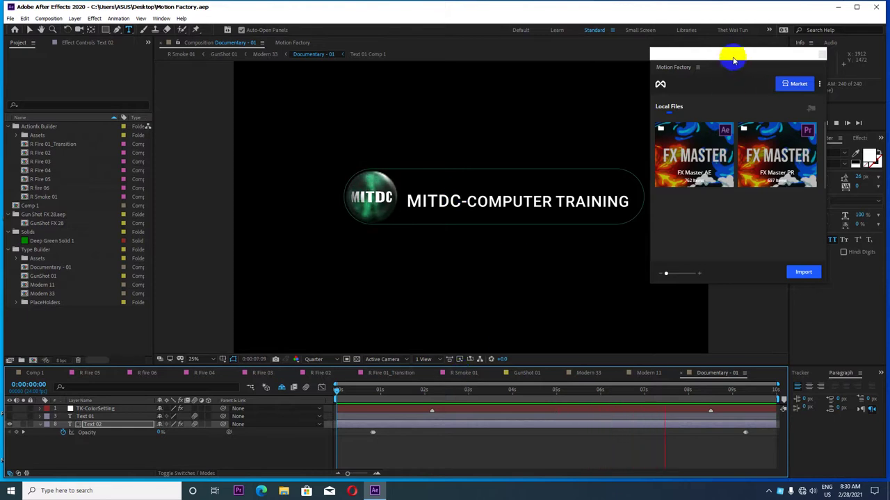
key(space)
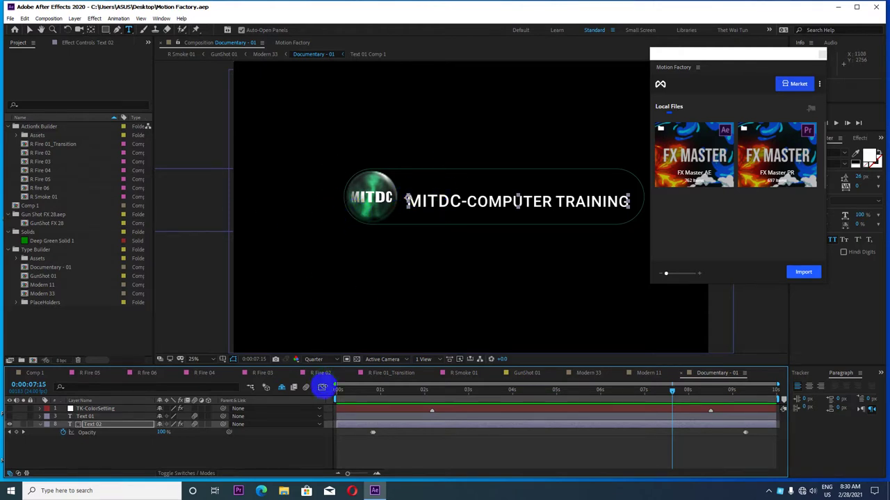
Add Deep Green Solid 1 to the comp and stretch it to fill the frame at 213.3, 288.1% scale
click(40, 424)
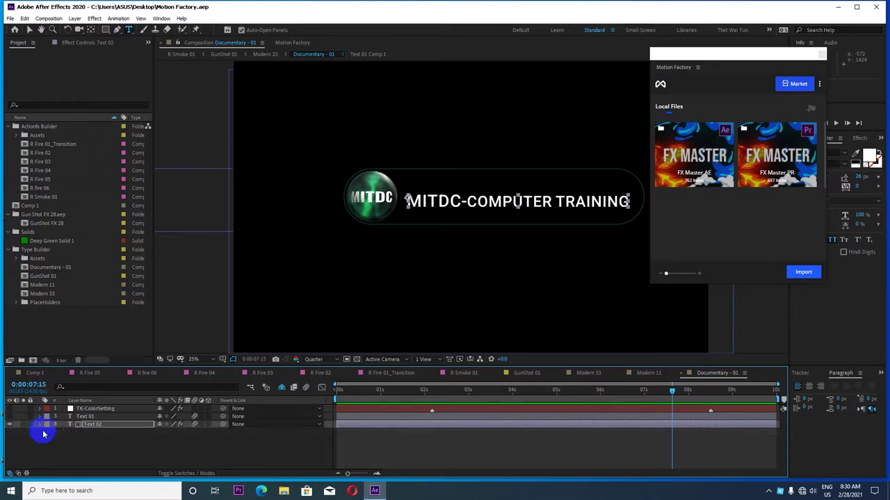
click(60, 451)
drag(36, 240, 93, 456)
scroll(413, 218, down, 1)
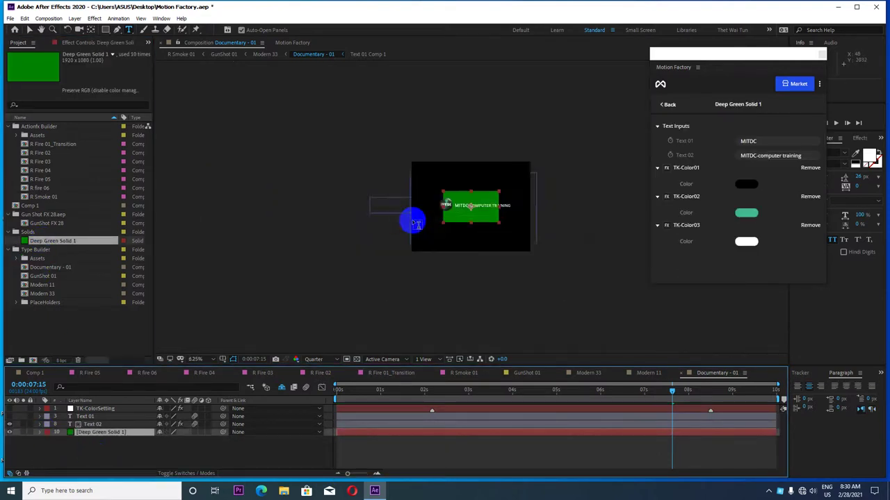
key(s)
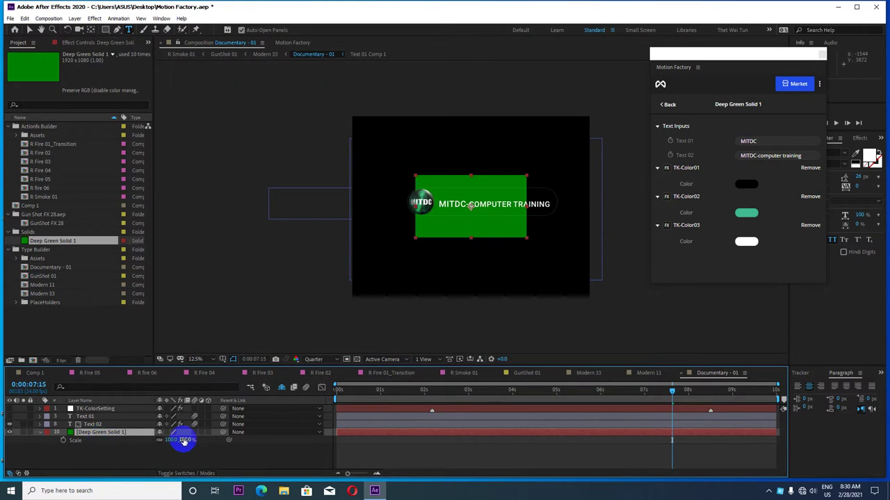
click(122, 432)
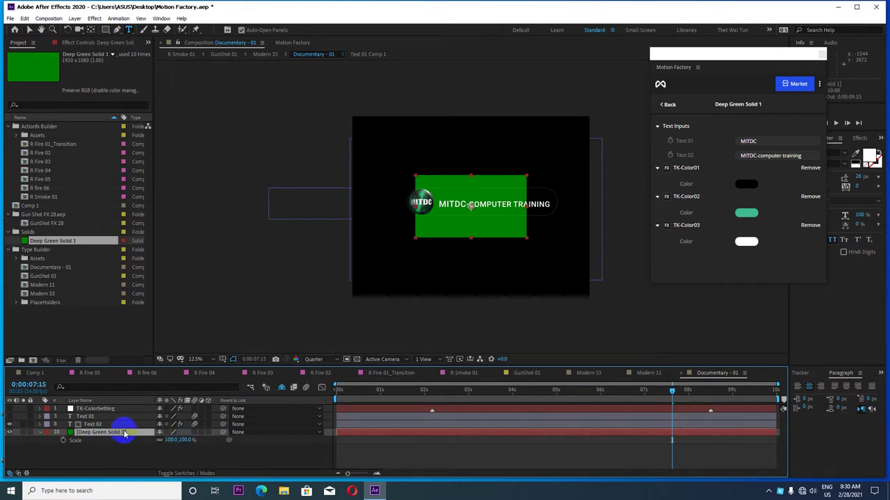
key(ctrl+alt+f)
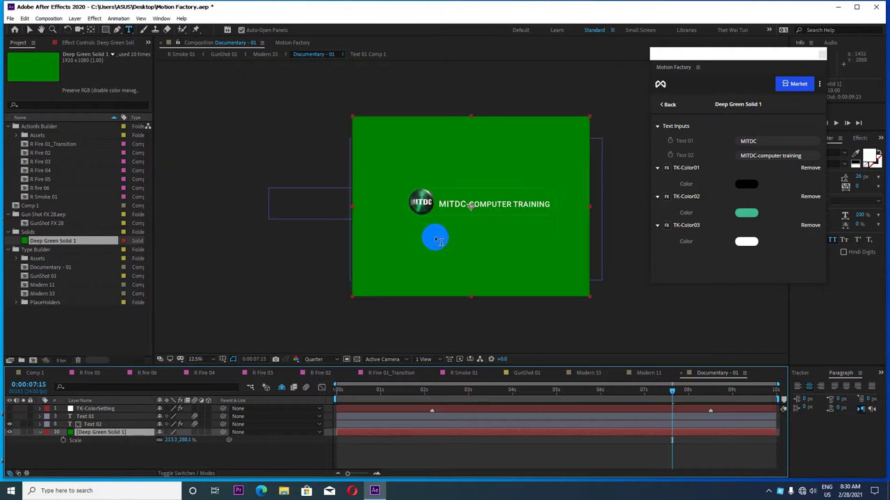
Preview the MITDC caption animation from the beginning, then stop playback
drag(364, 395, 322, 388)
key(space)
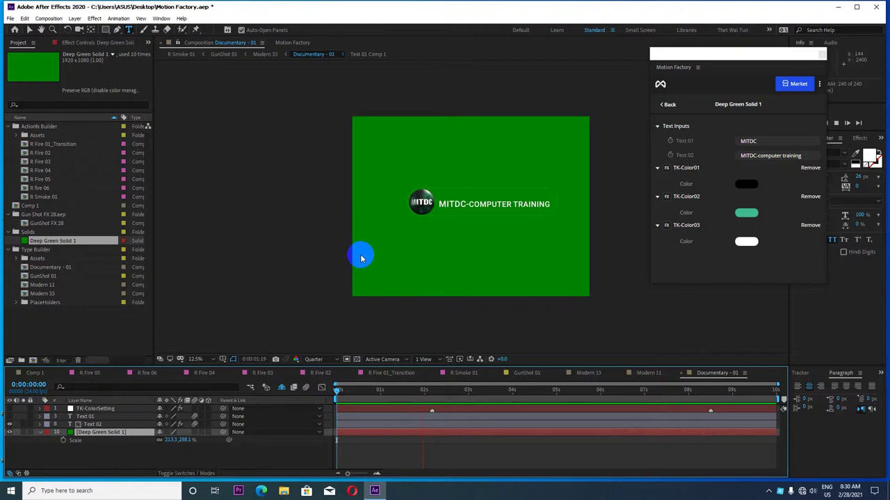
key(space)
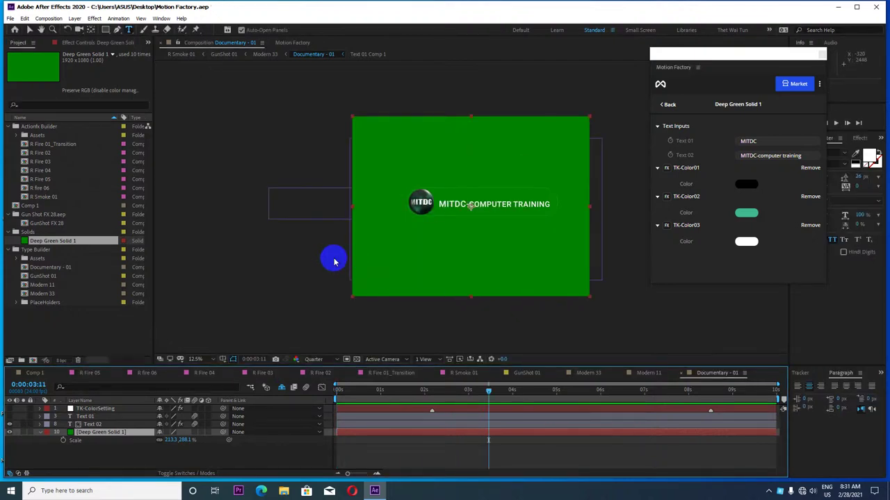
Switch to Motion Factory's Type Builder and browse its Documentary title templates
click(292, 43)
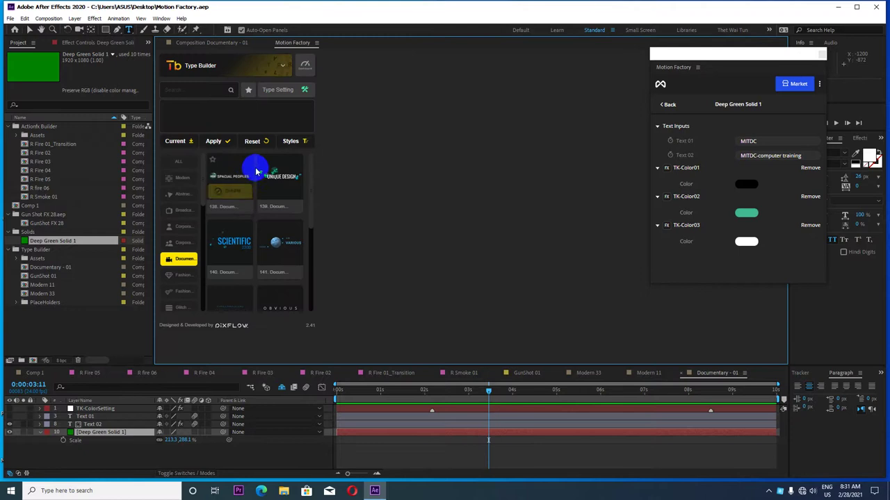
mouse_move(261, 157)
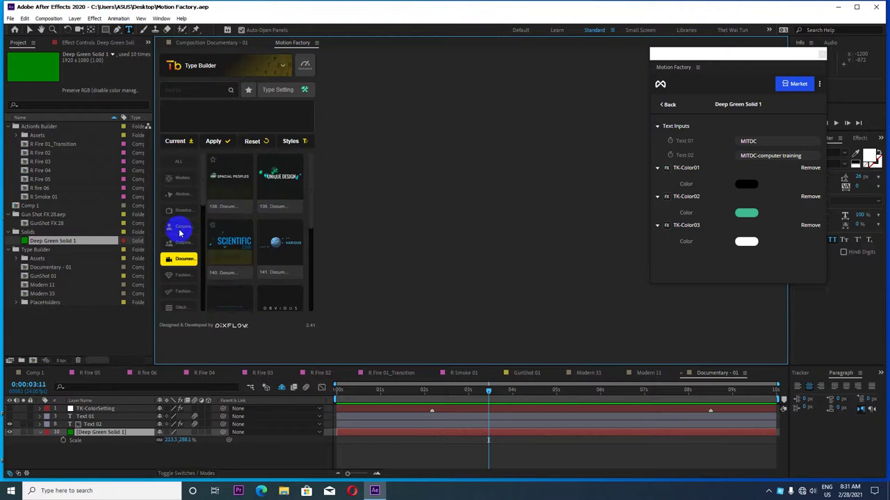
mouse_move(229, 252)
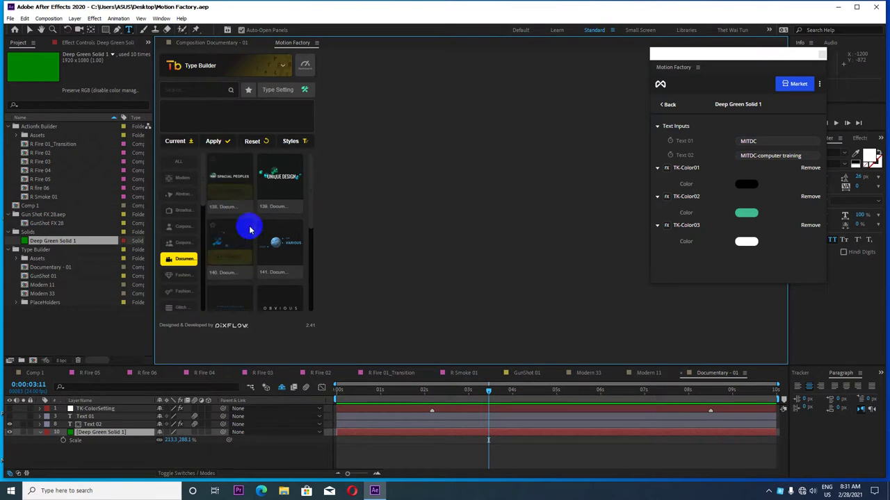
scroll(251, 224, down, 3)
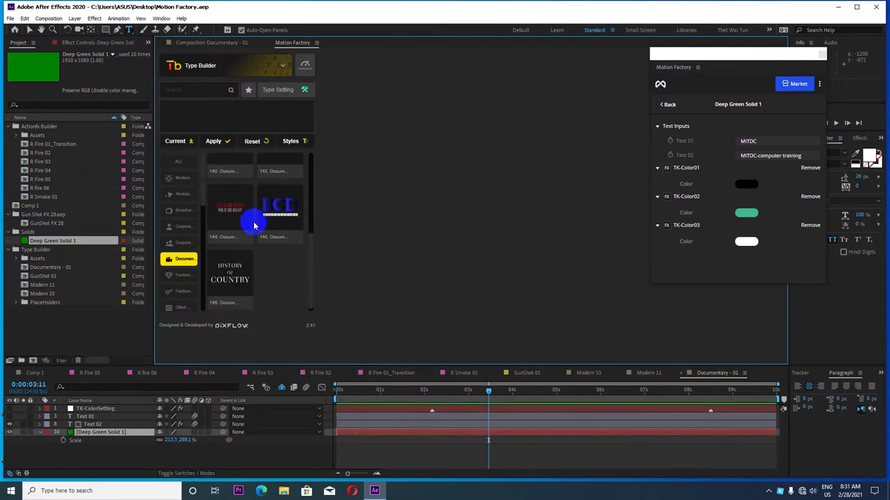
scroll(254, 224, down, 1)
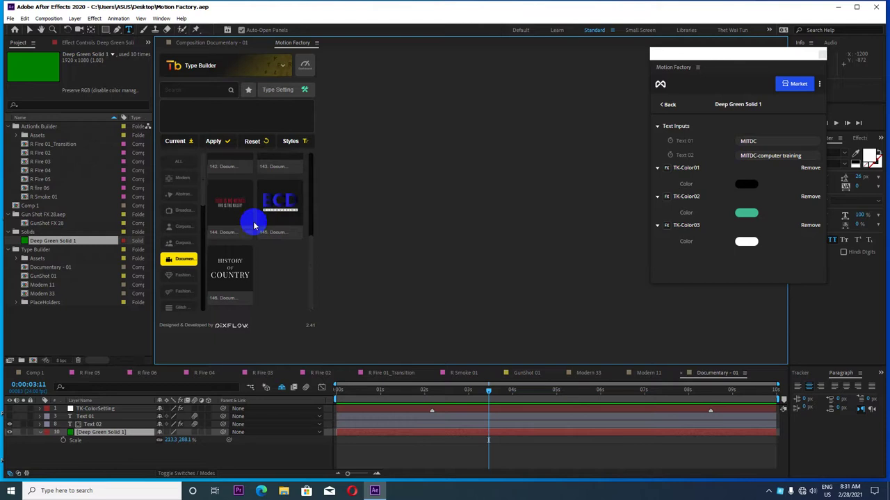
scroll(239, 242, up, 1)
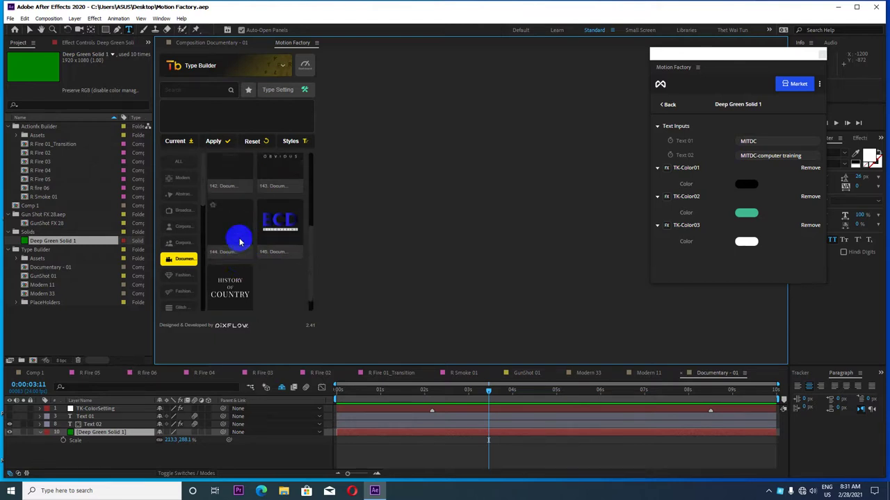
scroll(240, 242, up, 2)
scroll(236, 229, up, 1)
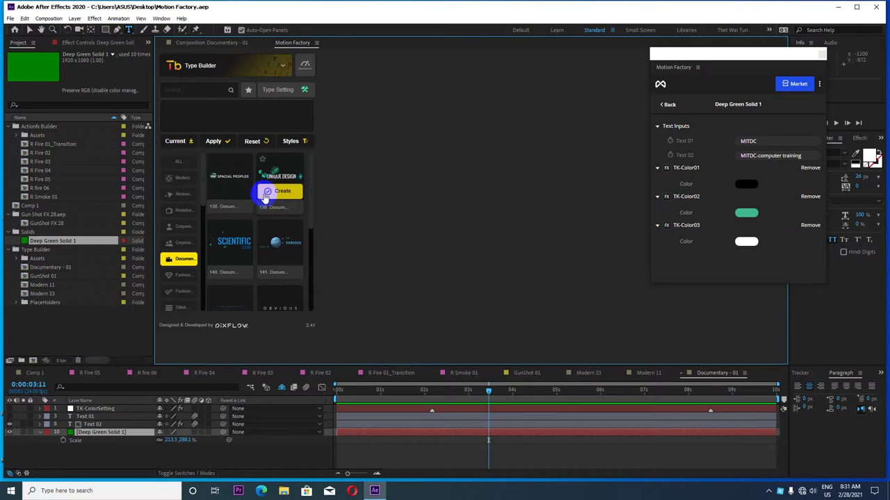
Go back to Motion Factory's product choices, open Particle Builder and scroll down its presets
click(216, 65)
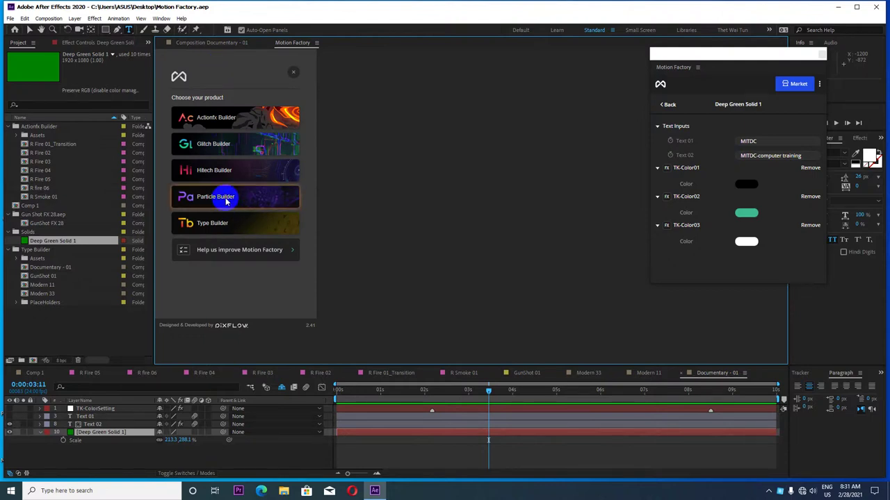
click(226, 199)
scroll(239, 258, down, 2)
scroll(240, 258, down, 2)
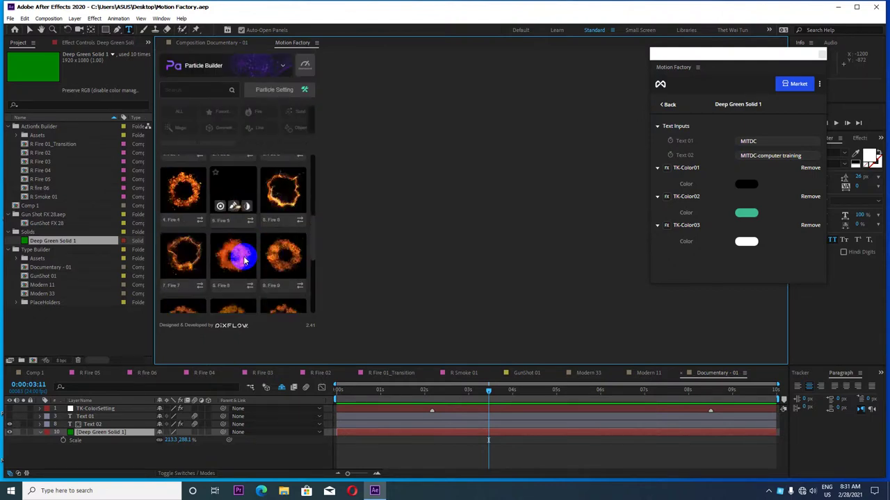
scroll(240, 258, down, 1)
scroll(245, 261, down, 1)
scroll(237, 253, down, 2)
scroll(238, 258, down, 2)
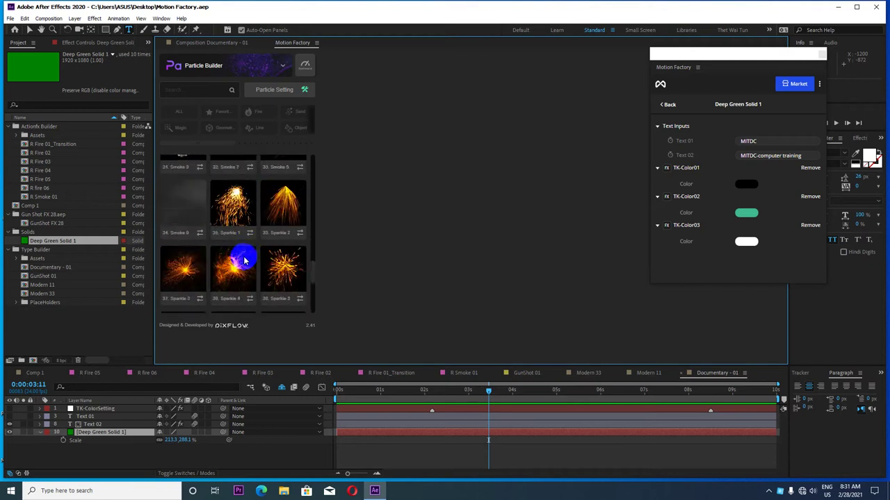
scroll(241, 246, down, 1)
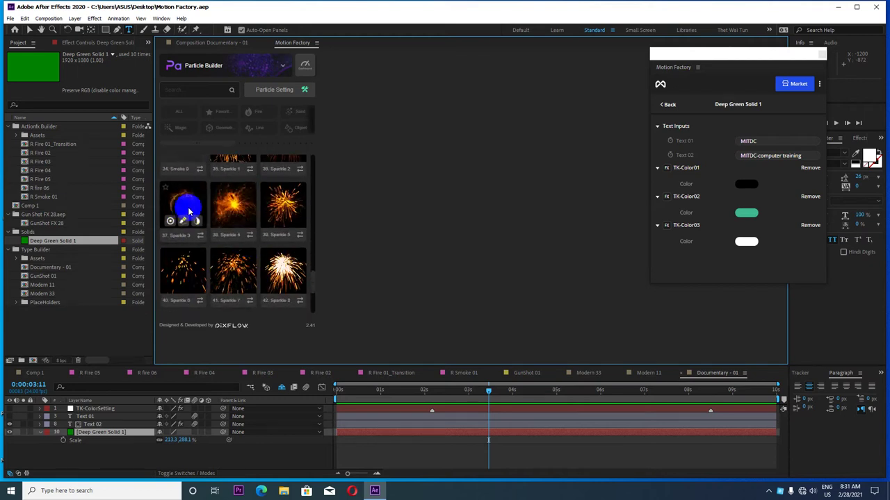
scroll(235, 264, down, 2)
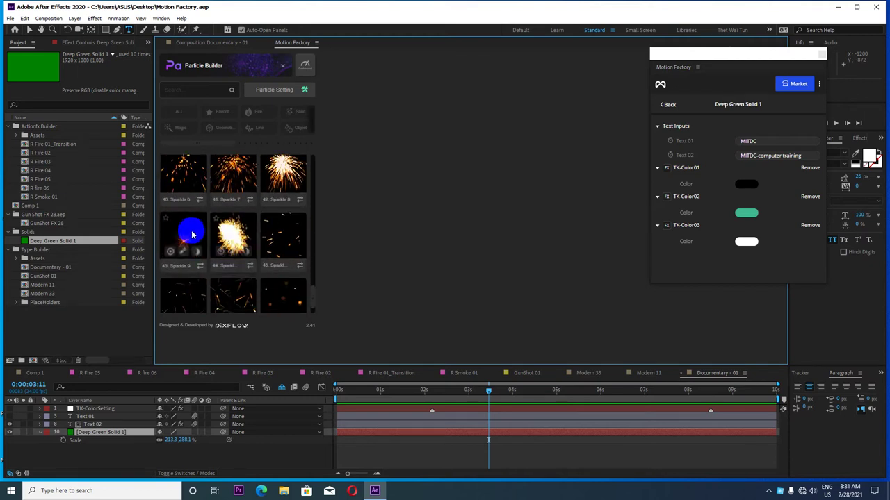
scroll(236, 240, down, 1)
scroll(232, 246, down, 2)
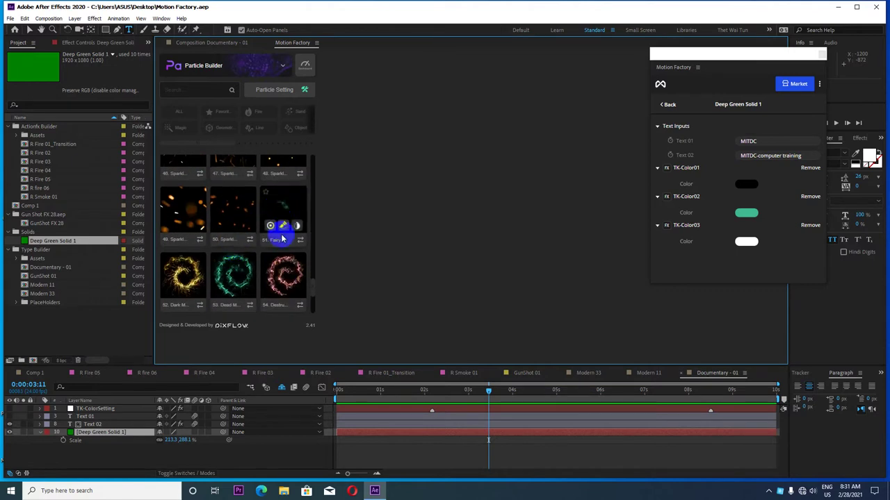
scroll(228, 272, down, 1)
scroll(228, 273, down, 1)
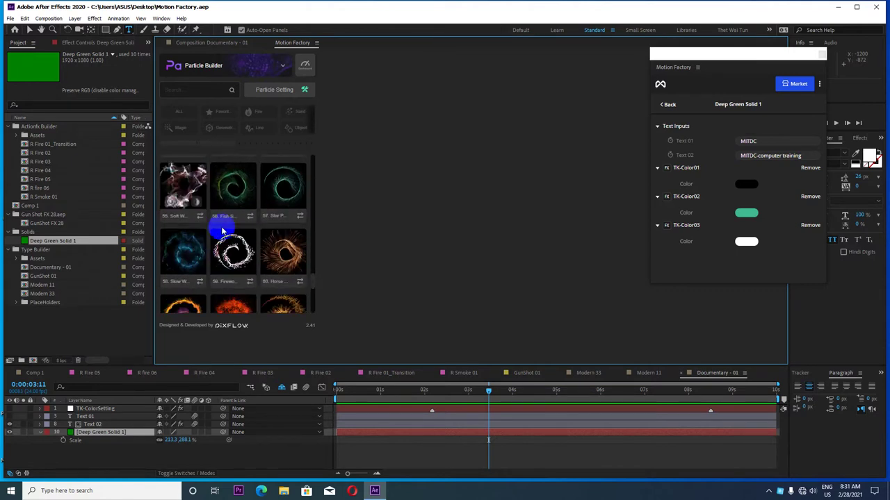
scroll(223, 238, down, 2)
scroll(228, 241, down, 1)
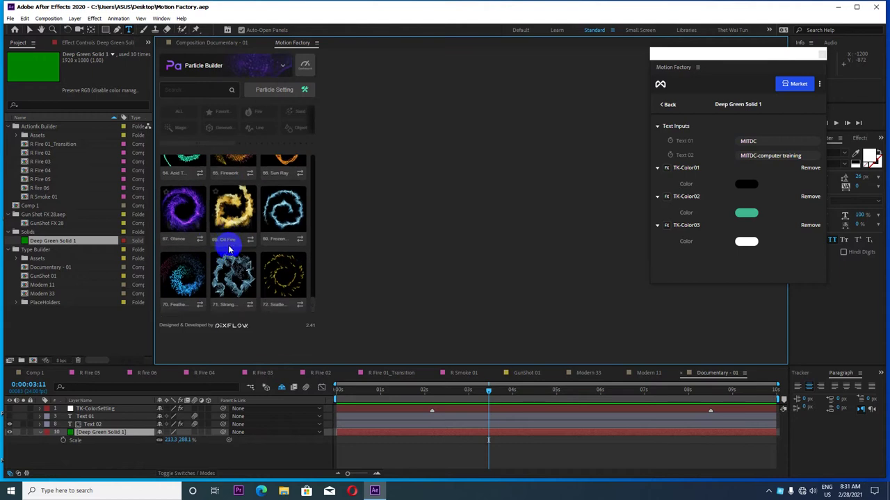
scroll(226, 244, down, 3)
scroll(230, 243, down, 2)
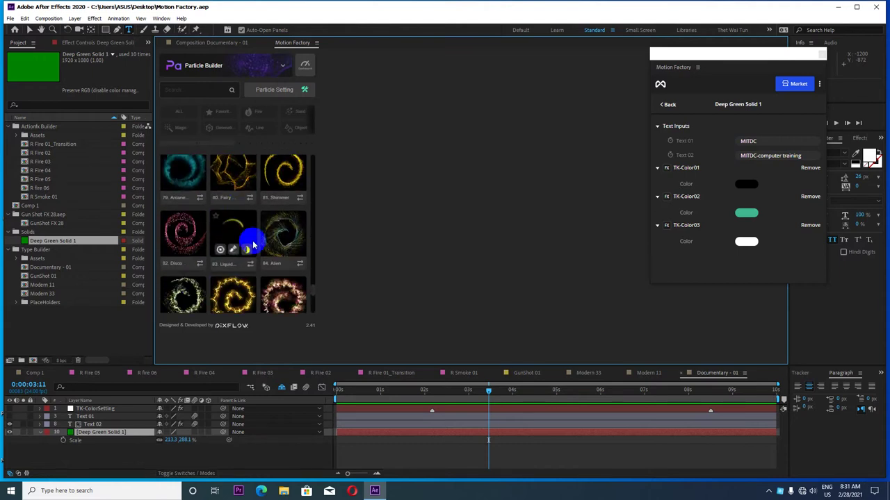
scroll(234, 238, down, 2)
scroll(234, 216, down, 2)
scroll(174, 240, down, 1)
scroll(232, 246, down, 1)
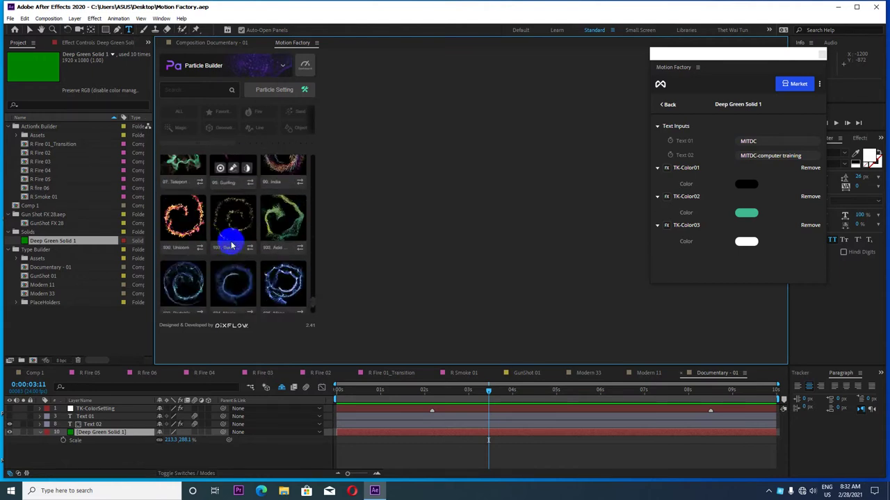
scroll(232, 245, down, 1)
scroll(232, 245, down, 1)
scroll(232, 245, down, 1)
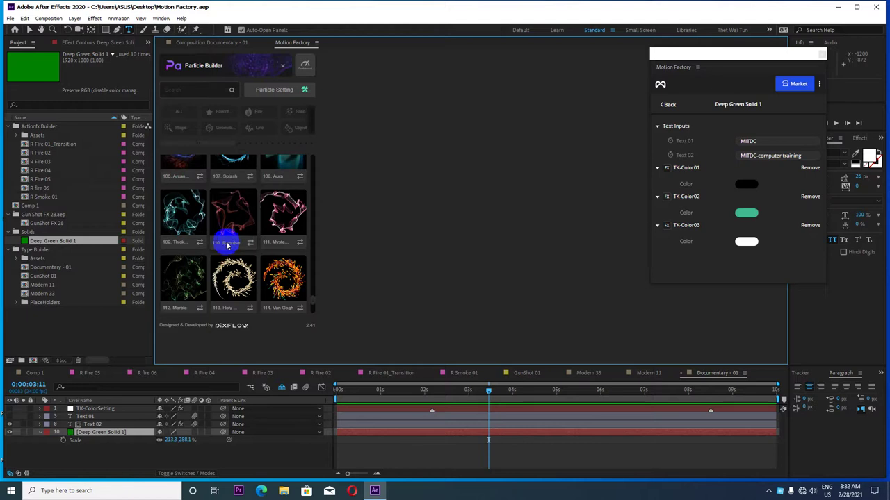
mouse_move(186, 216)
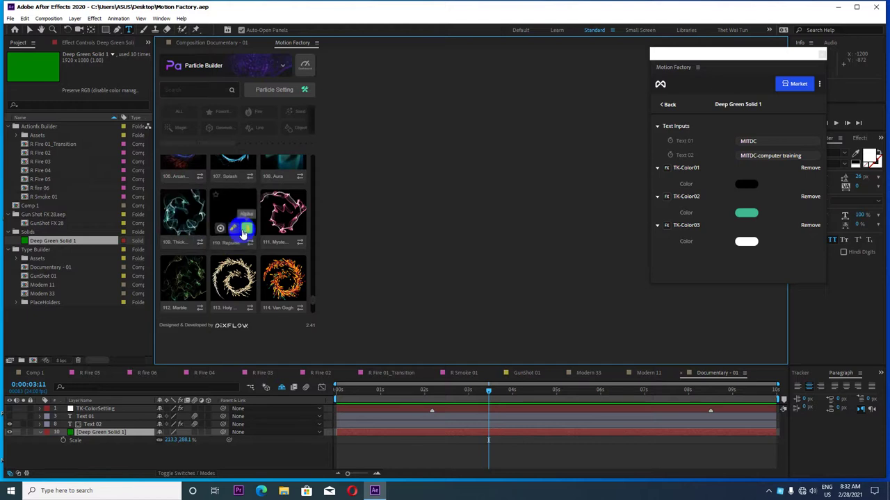
scroll(271, 209, up, 1)
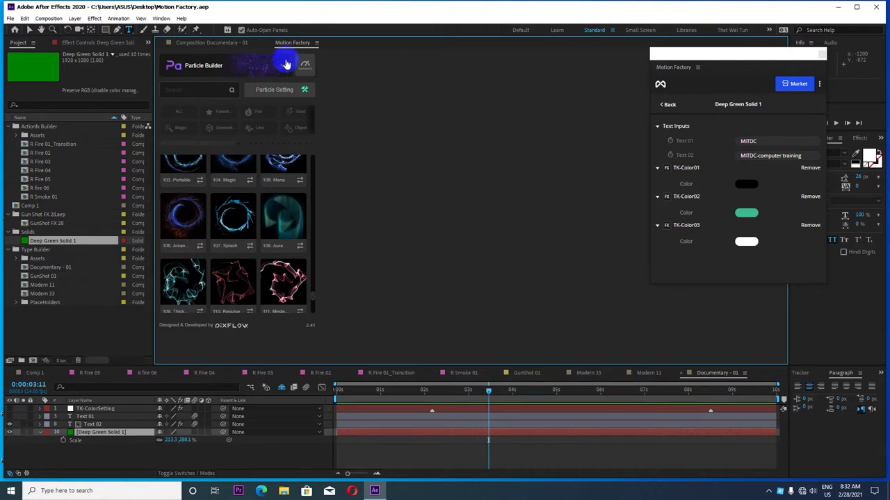
Nudge the Motion Factory inputs window aside and continue scrolling the particle preset grid
mouse_move(778, 54)
mouse_down()
mouse_move(745, 67)
mouse_move(777, 68)
mouse_up()
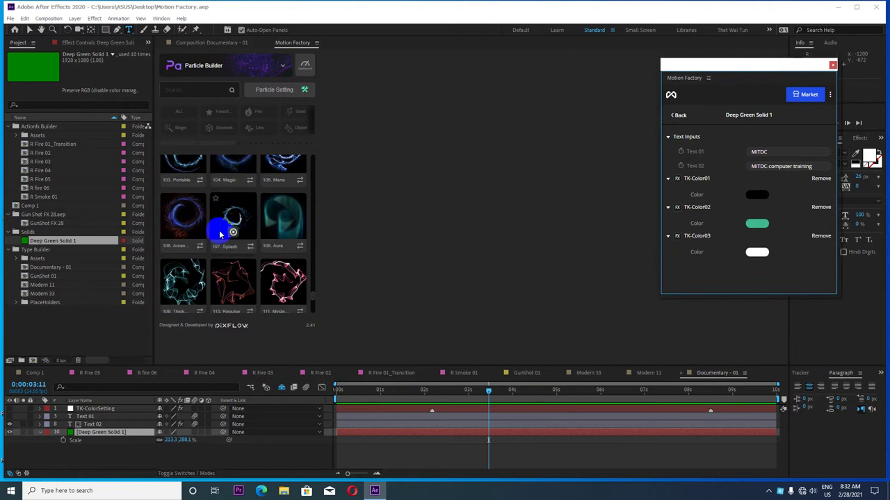
scroll(232, 245, down, 3)
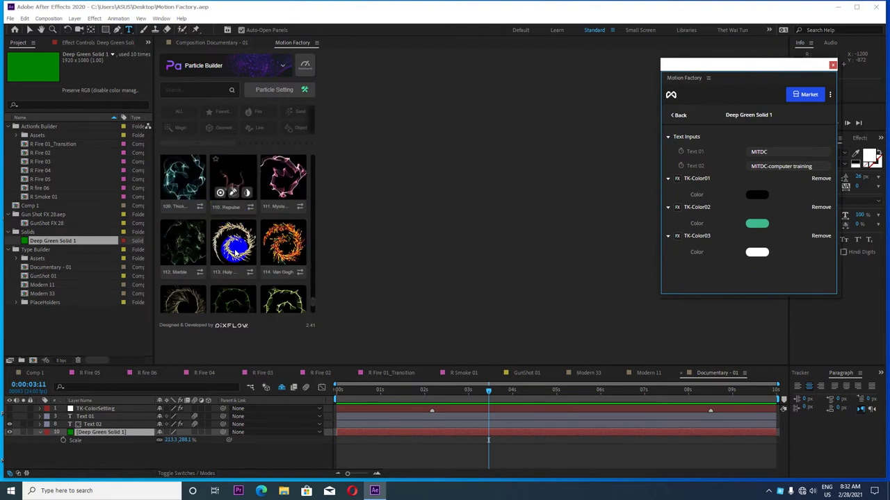
scroll(235, 252, down, 3)
scroll(235, 254, down, 3)
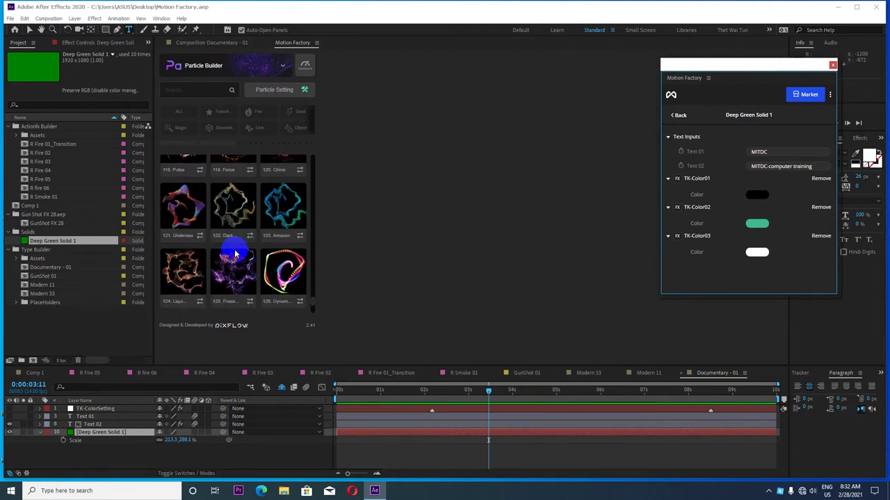
scroll(235, 254, down, 3)
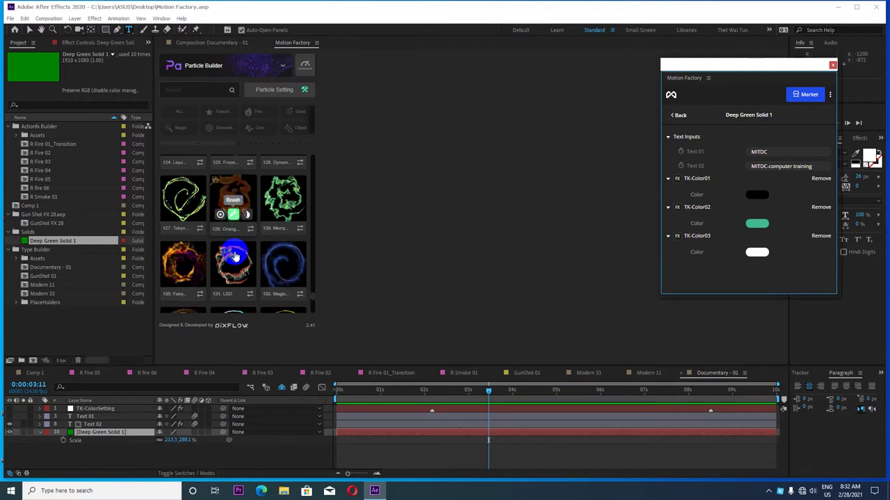
scroll(235, 256, down, 2)
mouse_move(226, 270)
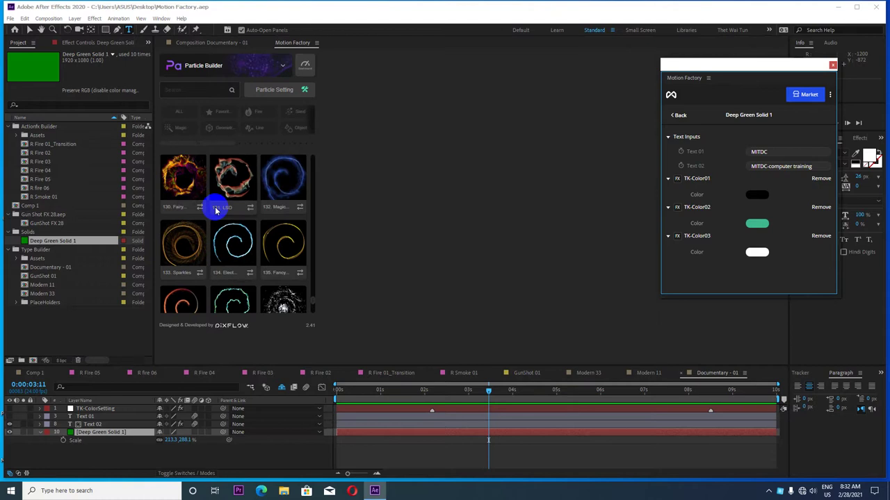
click(162, 18)
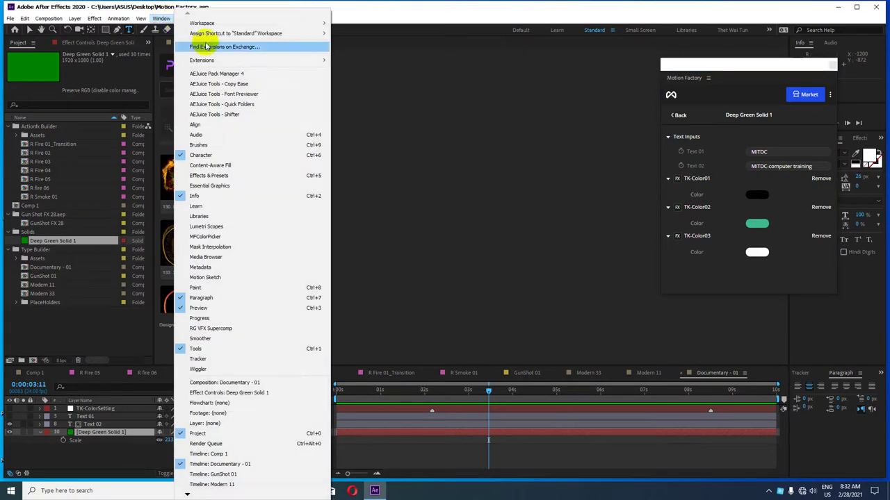
mouse_move(292, 59)
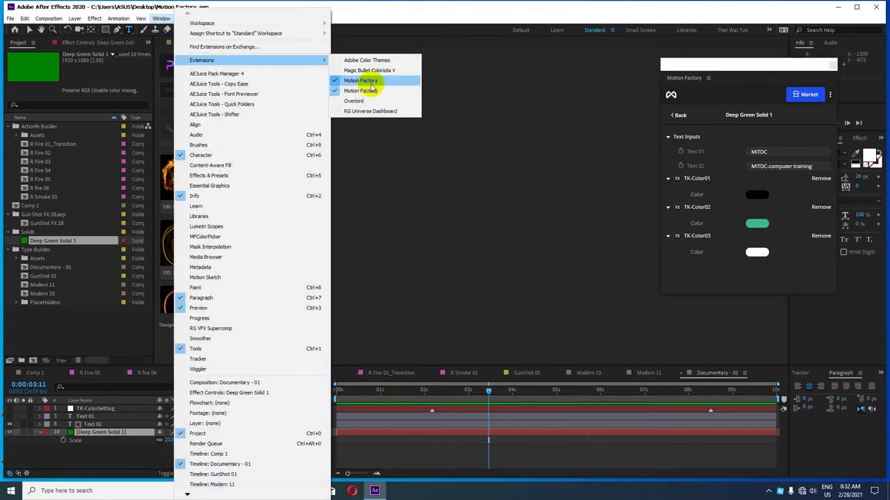
click(144, 9)
Scroll the particle gallery down to the teal presets 148–156, resting on preset 152
click(198, 187)
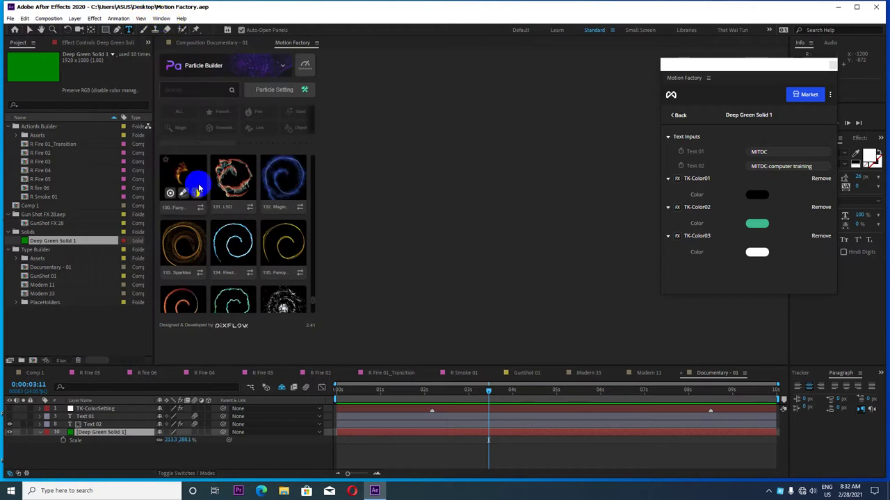
scroll(258, 239, down, 2)
scroll(257, 239, down, 2)
scroll(238, 248, down, 1)
mouse_move(235, 271)
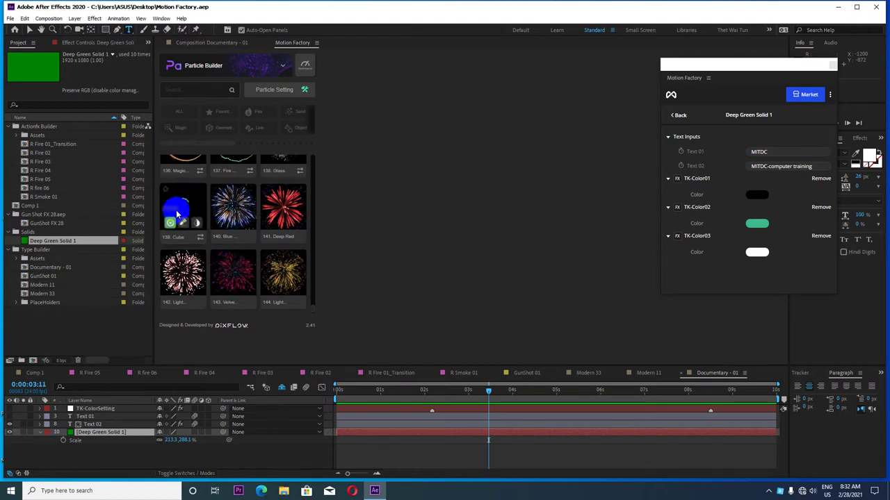
scroll(224, 234, down, 1)
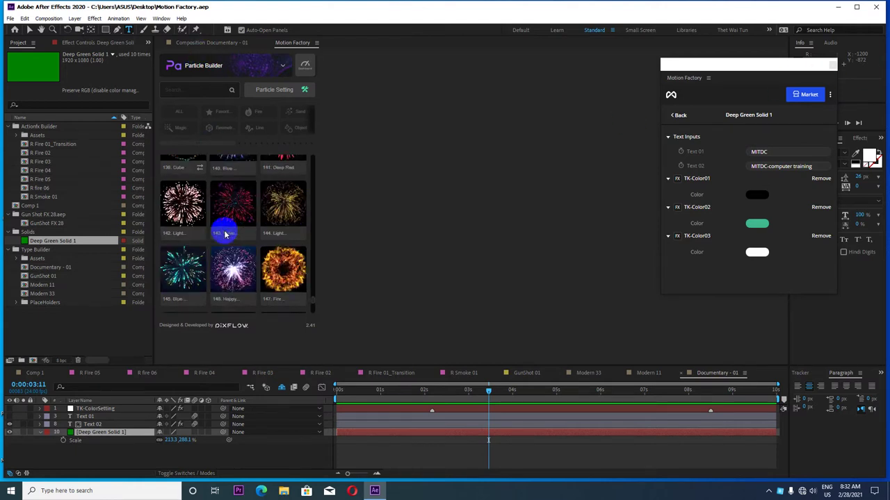
scroll(224, 234, down, 3)
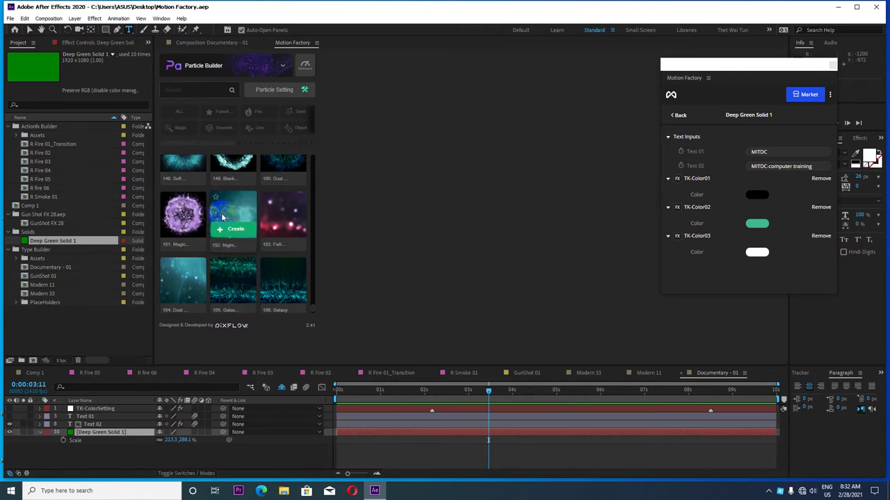
Create Particle Builder preset 152 in Documentary - 01 and accept the Particular Settings Migration warning
mouse_move(188, 278)
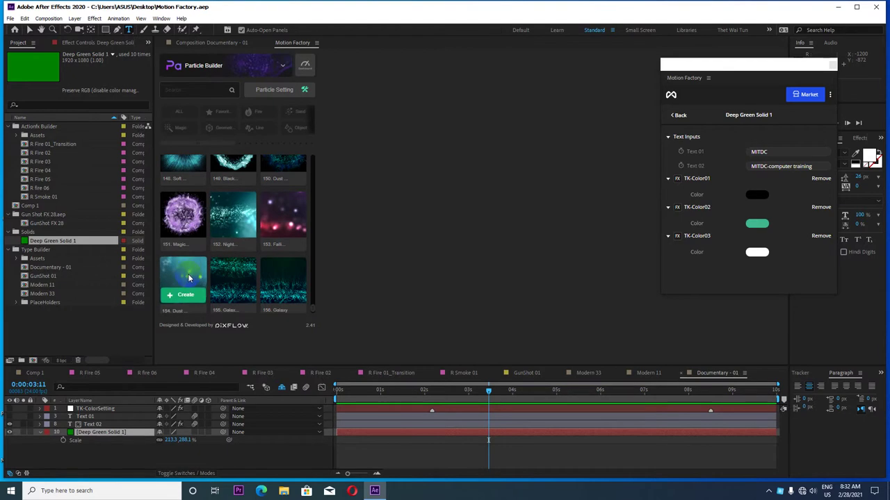
click(229, 232)
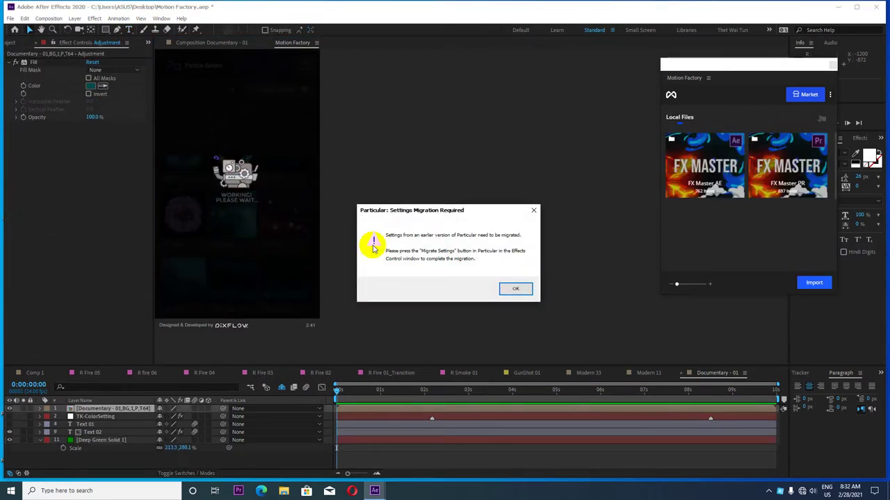
click(264, 216)
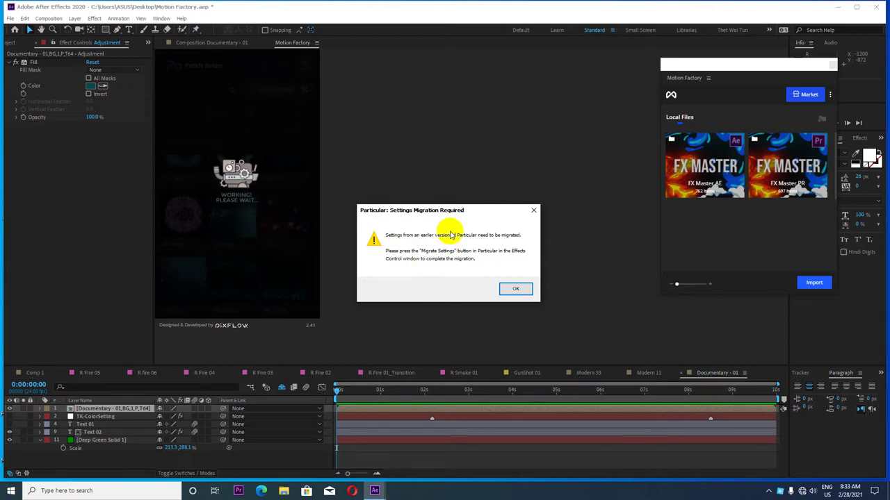
click(515, 289)
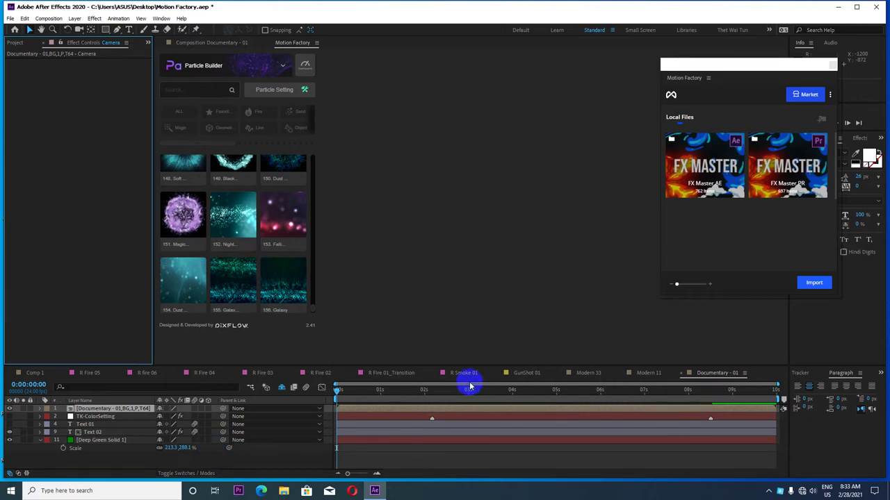
At about 5 s, compare the caption with the particle layer hidden and shown, then delete that layer
drag(457, 393, 570, 396)
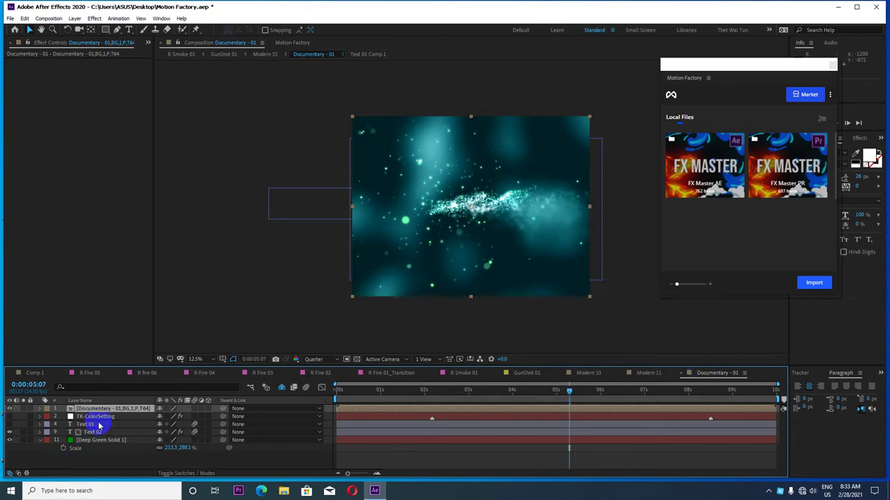
click(9, 410)
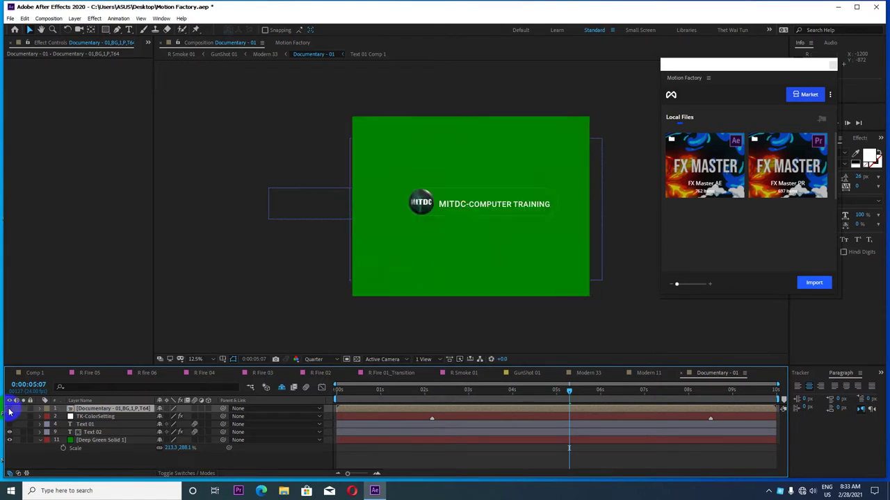
click(9, 409)
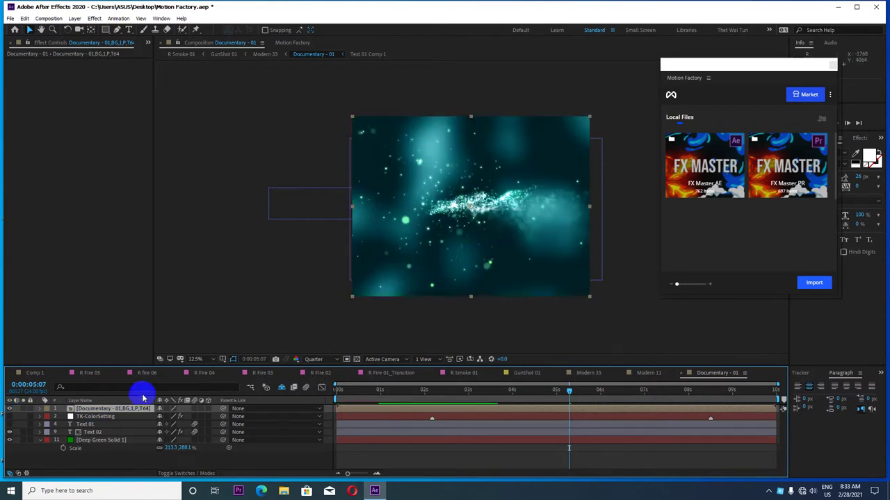
click(97, 466)
click(109, 408)
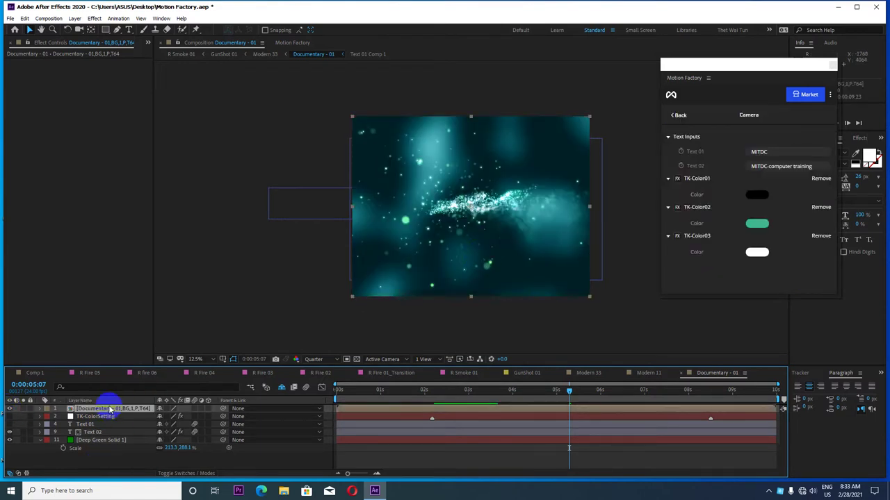
key(Delete)
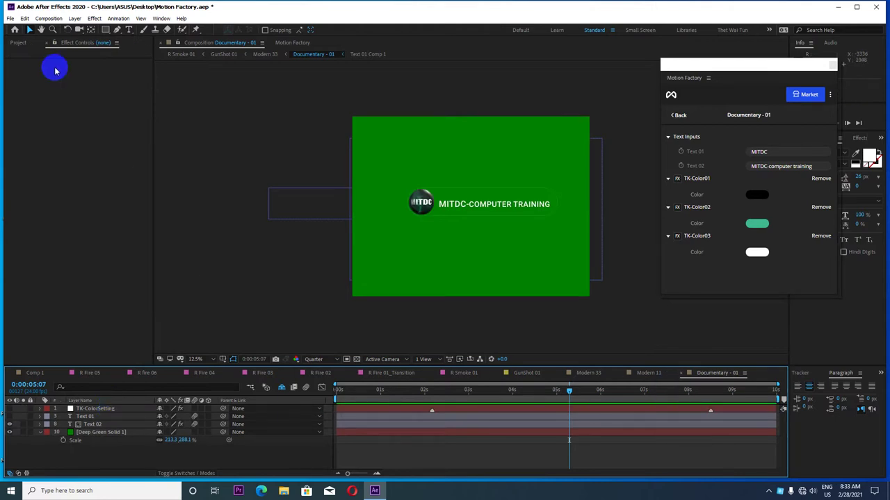
Collapse the Actionfx Builder, Particle Builder and Solids folders in the Project panel
click(19, 43)
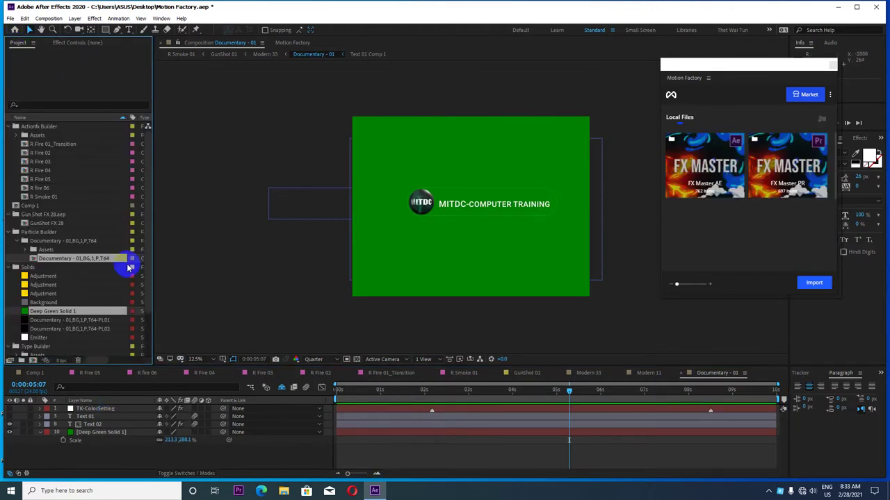
click(9, 127)
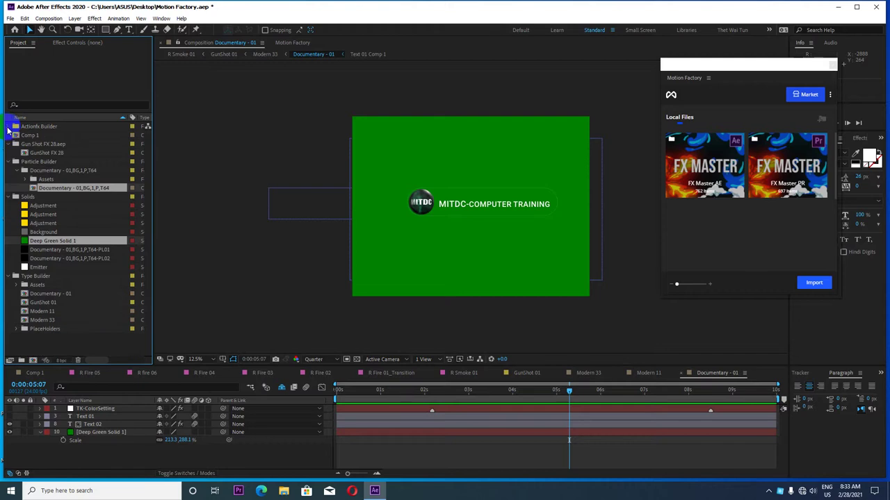
click(10, 163)
click(9, 170)
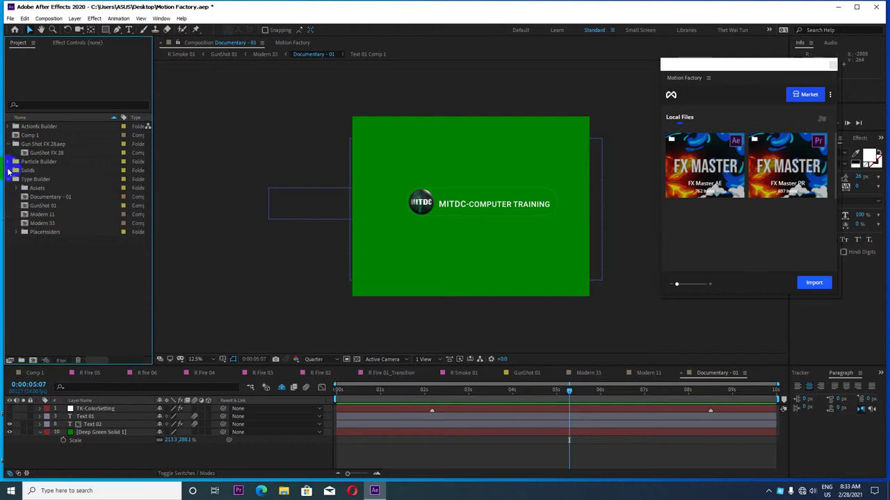
Create a new 1920×1080, 29.97 fps composition named Particles
click(49, 18)
click(66, 30)
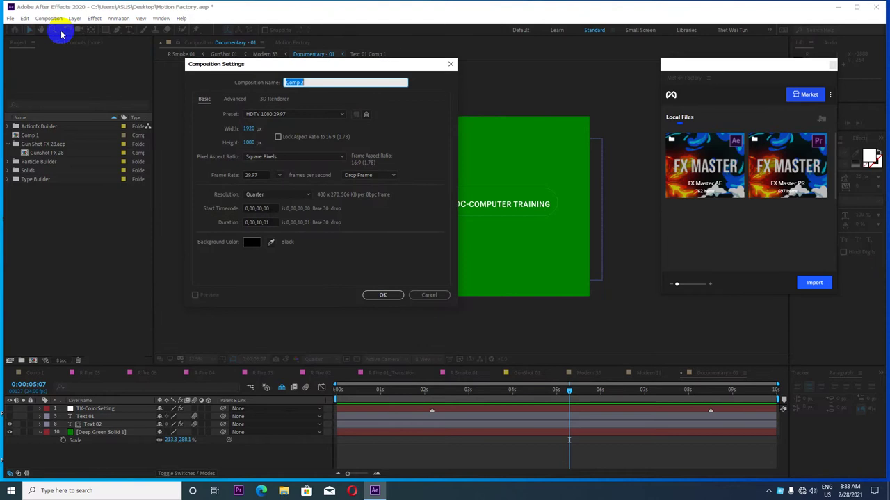
drag(278, 66, 280, 66)
text(Particles)
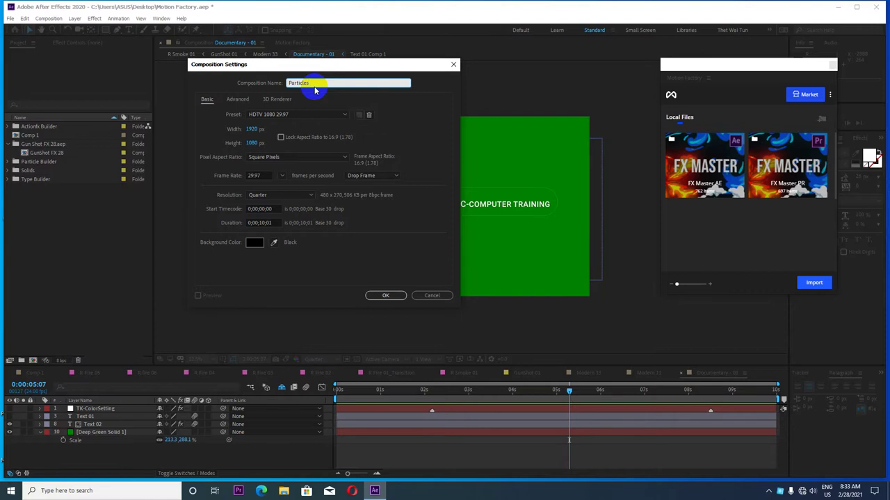
key(Return)
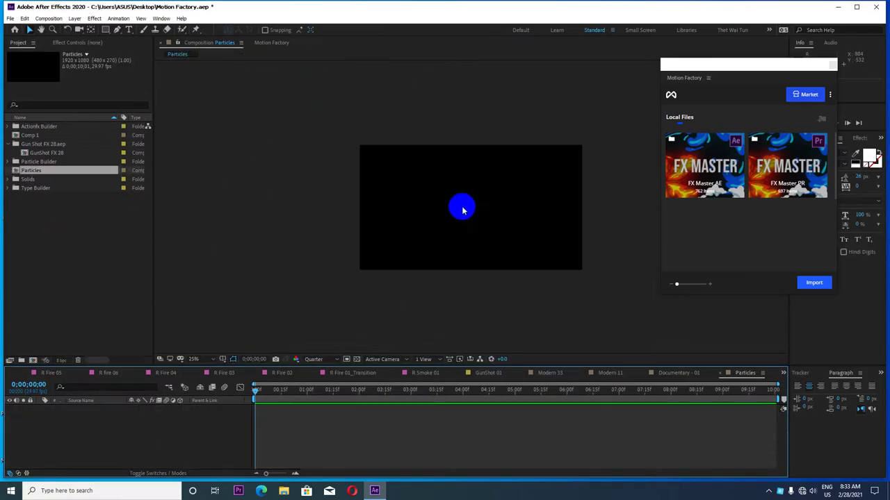
Add Particle Builder preset 152 to the Particles comp as layer Particles,BG,1,P,R33
click(269, 49)
mouse_move(227, 217)
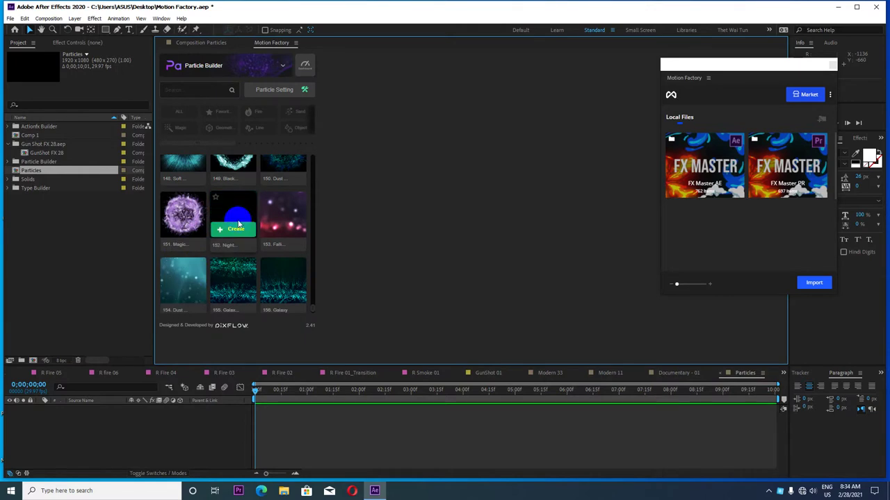
click(237, 230)
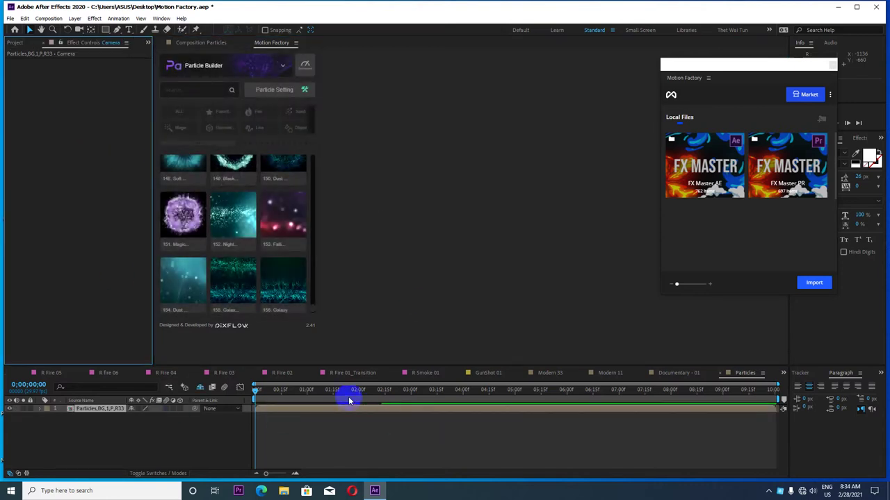
Scrub through the teal particle animation in Particles, then save Motion Factory.aep
mouse_move(358, 391)
mouse_down()
mouse_move(258, 391)
mouse_move(745, 404)
mouse_move(256, 404)
mouse_up()
click(192, 398)
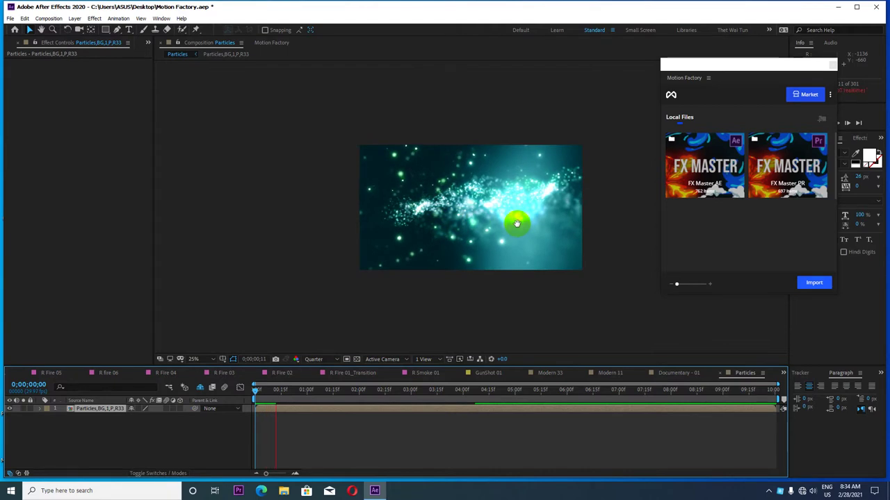
click(430, 238)
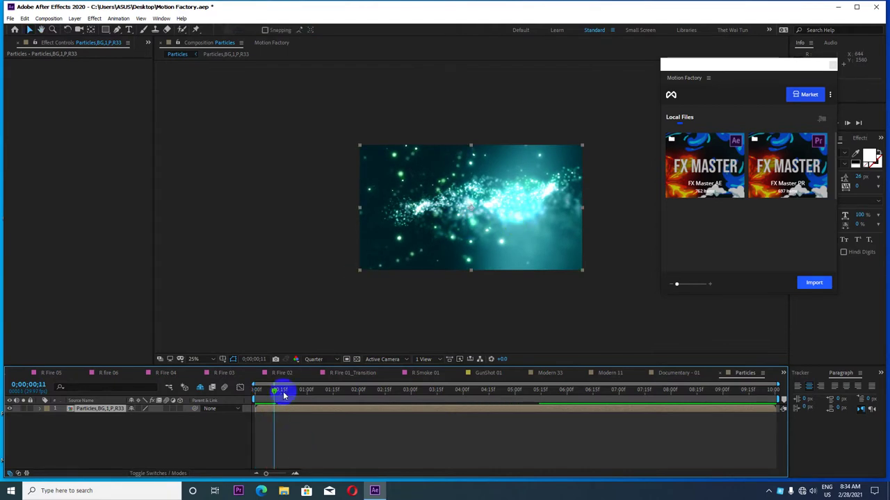
drag(275, 391, 491, 395)
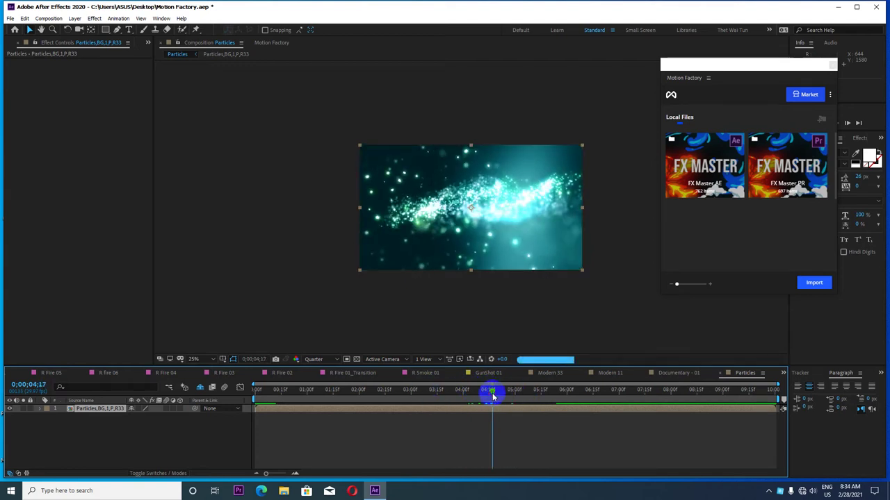
mouse_move(491, 395)
mouse_down()
mouse_move(273, 396)
mouse_move(325, 375)
mouse_move(254, 384)
mouse_up()
key(ctrl+s)
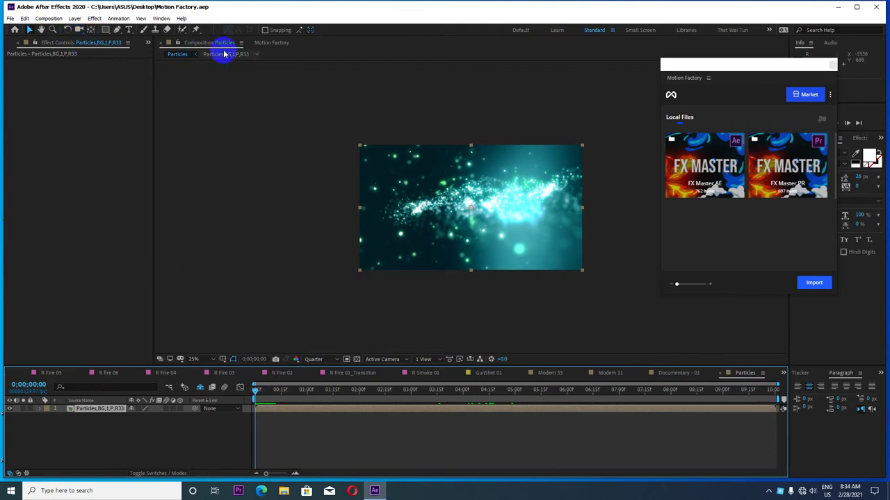
click(261, 41)
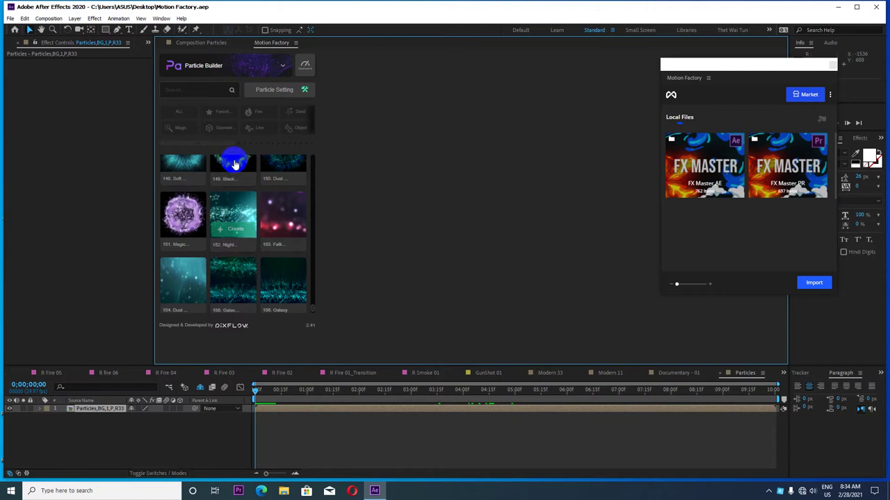
click(240, 70)
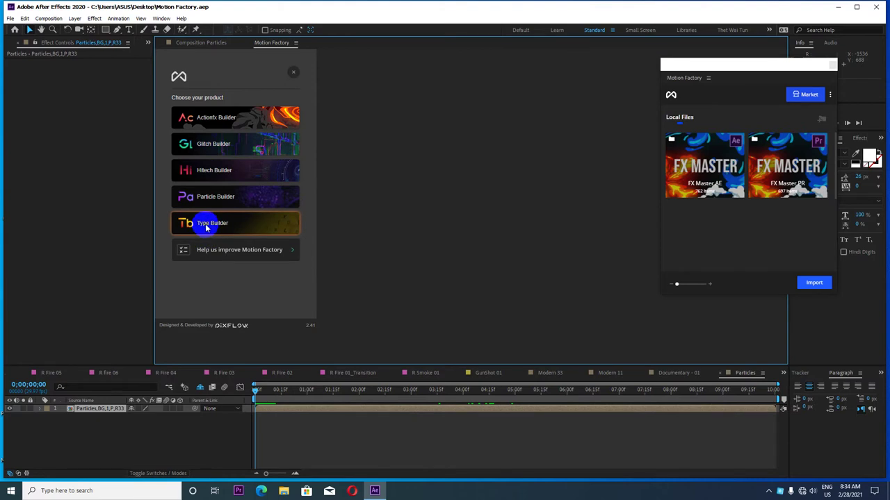
mouse_move(711, 70)
mouse_down()
mouse_move(726, 60)
mouse_move(297, 64)
mouse_up()
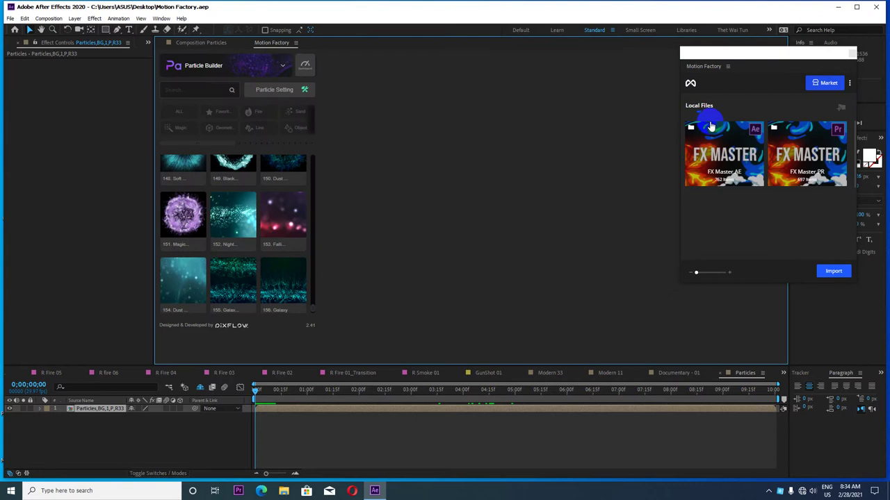
click(209, 43)
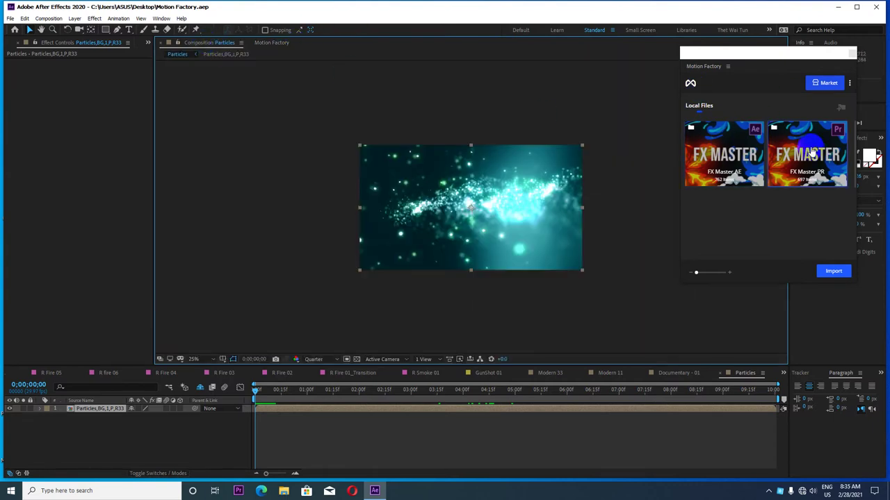
drag(731, 53, 737, 63)
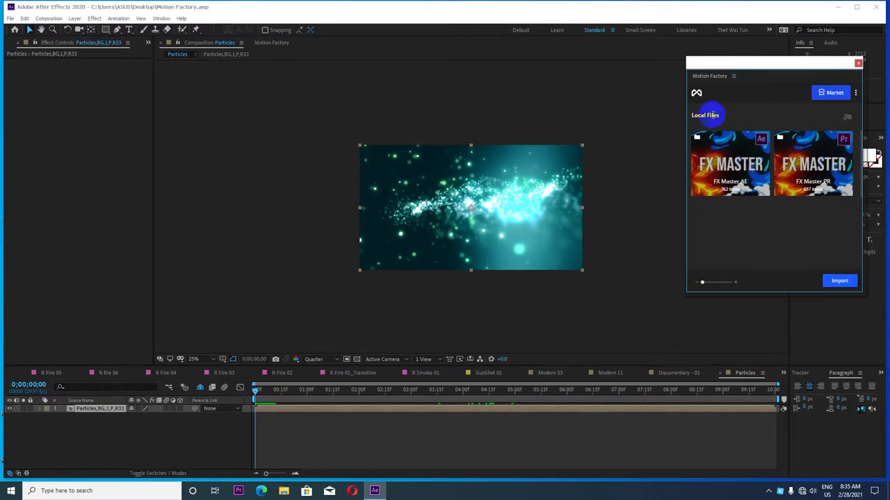
click(755, 100)
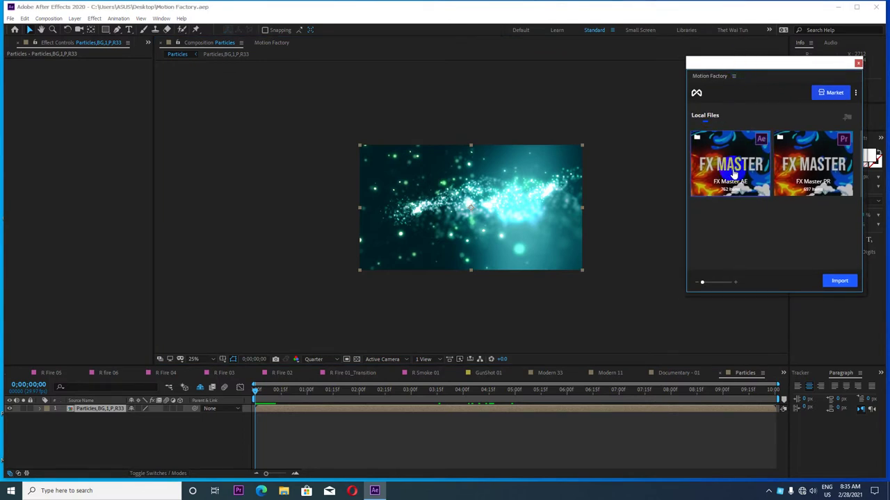
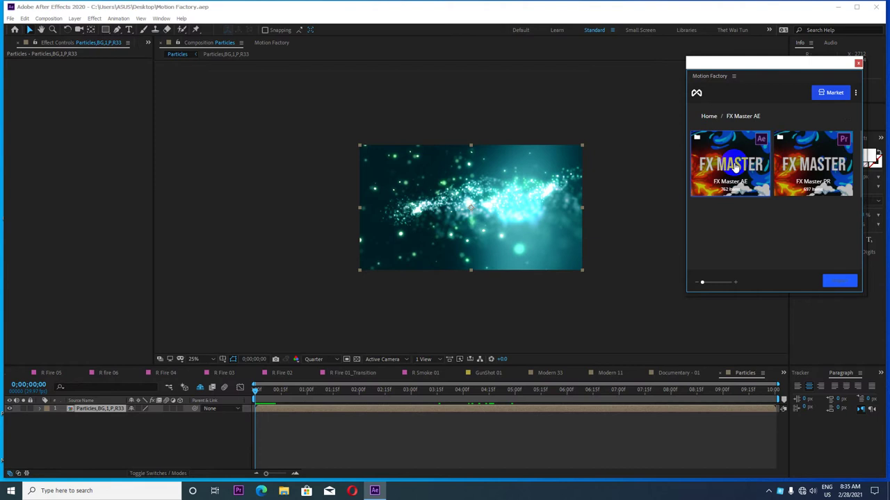
Open FX Master AE's Brush Stroke folder, return to the categories, and enlarge the Motion Factory panel downward
click(735, 166)
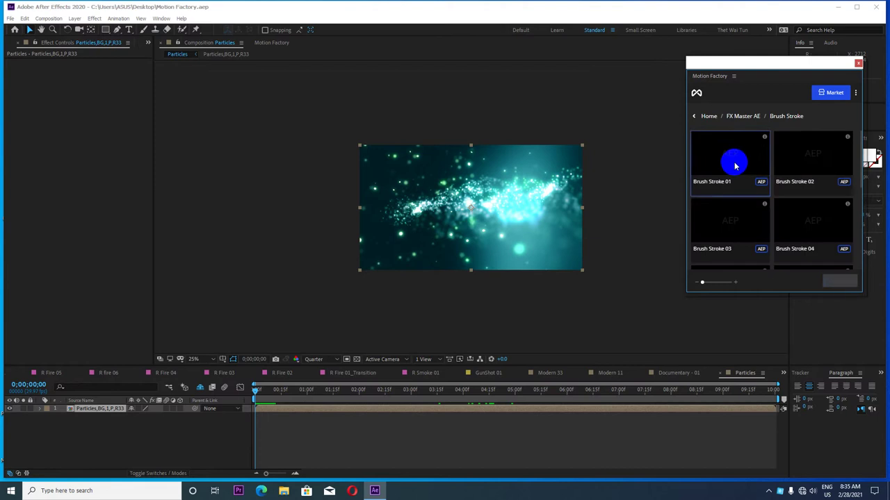
click(693, 116)
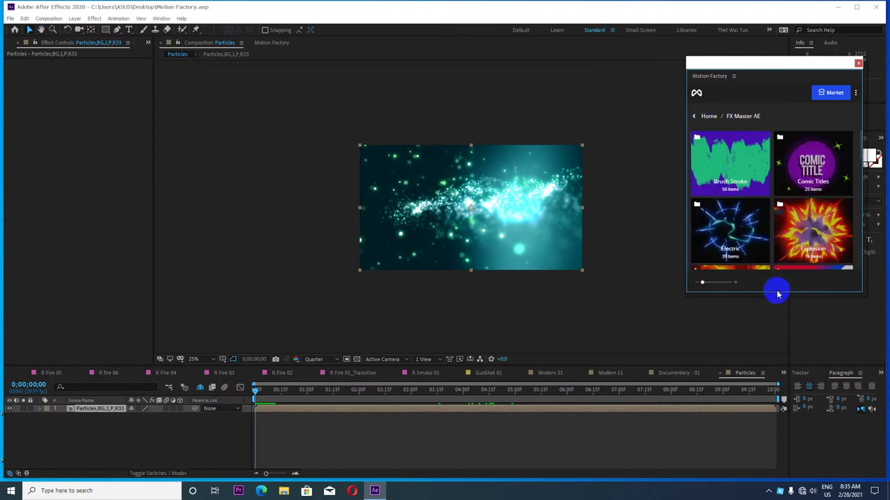
drag(776, 297, 777, 434)
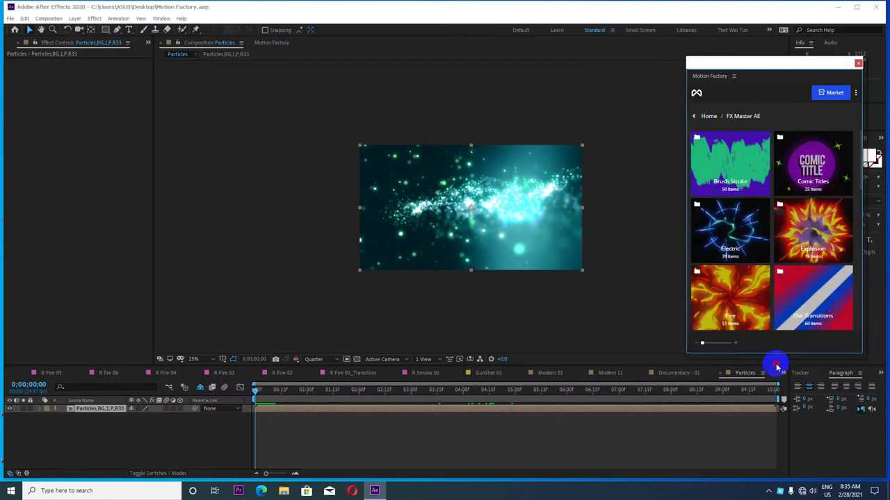
Move between the library home, the FX Master AE categories and the Brush Stroke folder
click(693, 118)
click(736, 165)
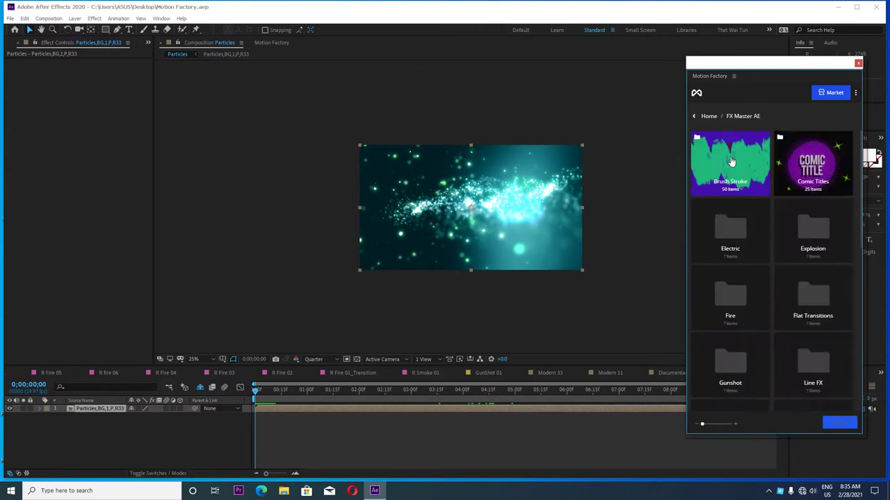
click(733, 156)
click(694, 118)
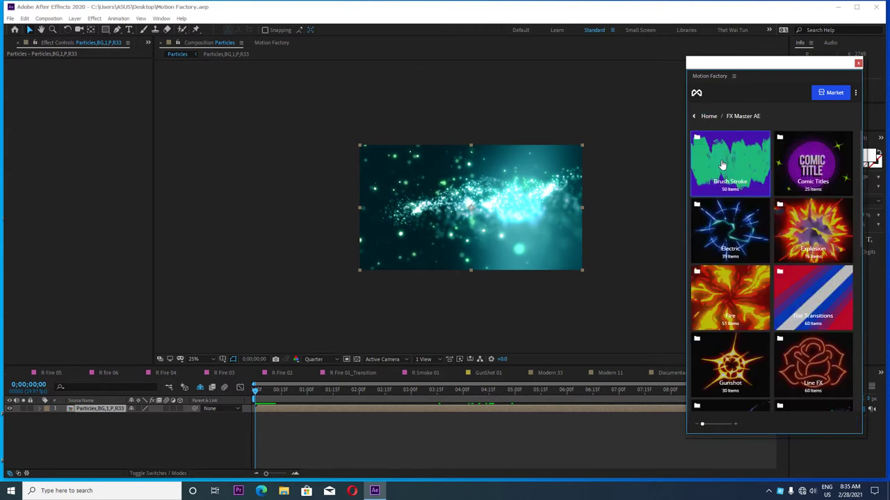
click(726, 163)
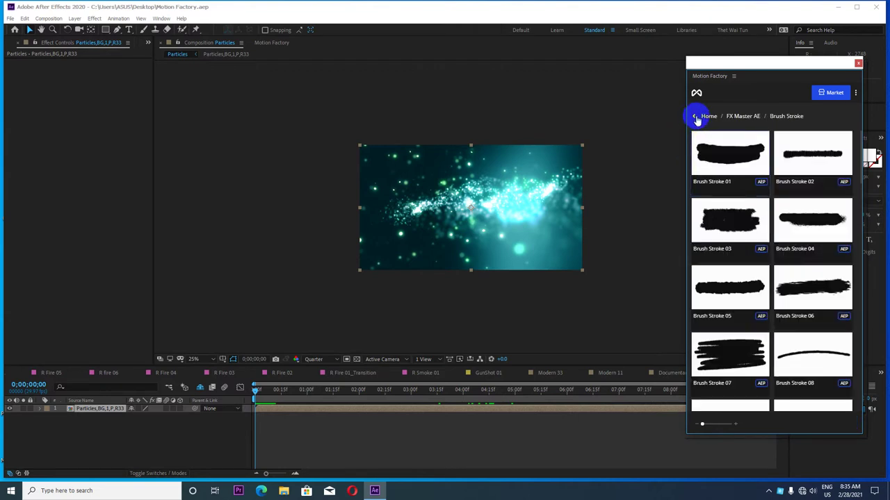
click(695, 117)
click(695, 117)
Reopen the FX Master AE category grid and click through several category cards
click(696, 152)
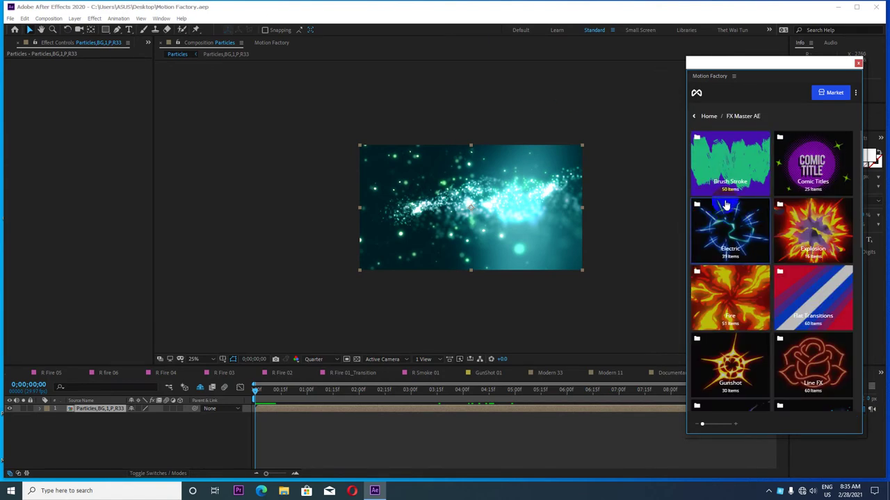
click(798, 186)
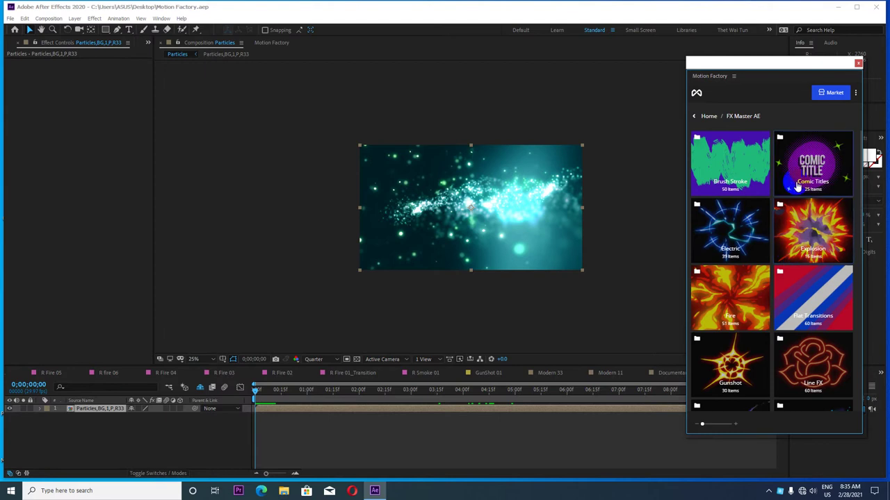
click(738, 276)
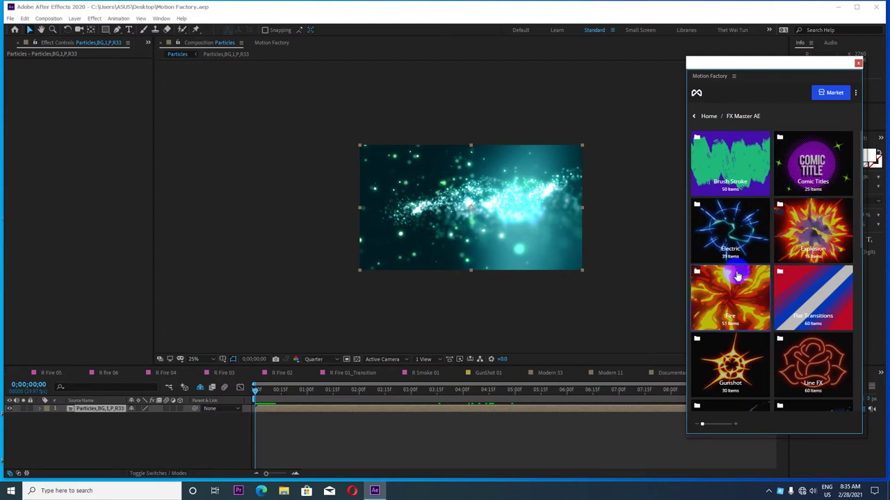
click(736, 277)
click(738, 229)
scroll(741, 231, down, 4)
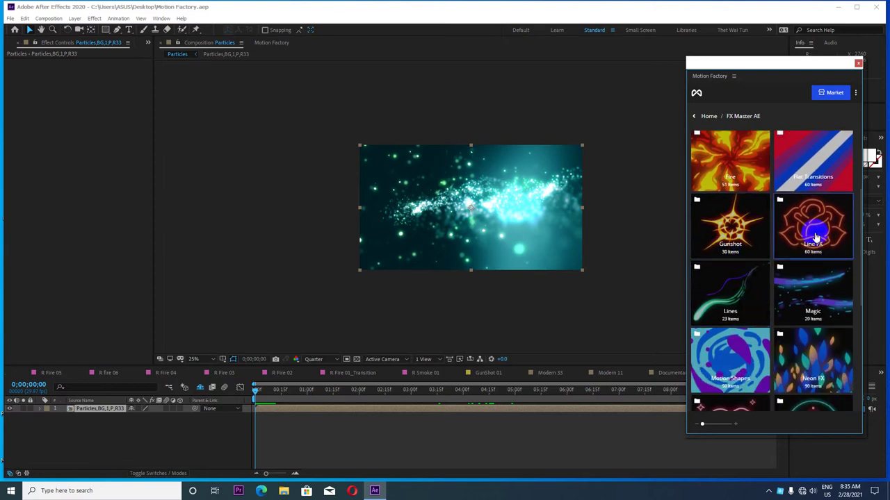
click(723, 299)
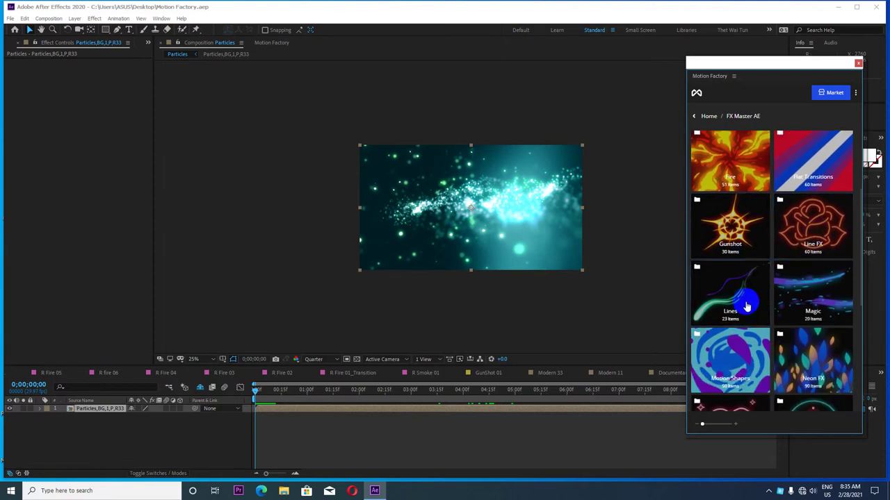
Scroll down through the FX Master AE categories to Water and back to the top
scroll(729, 300, down, 2)
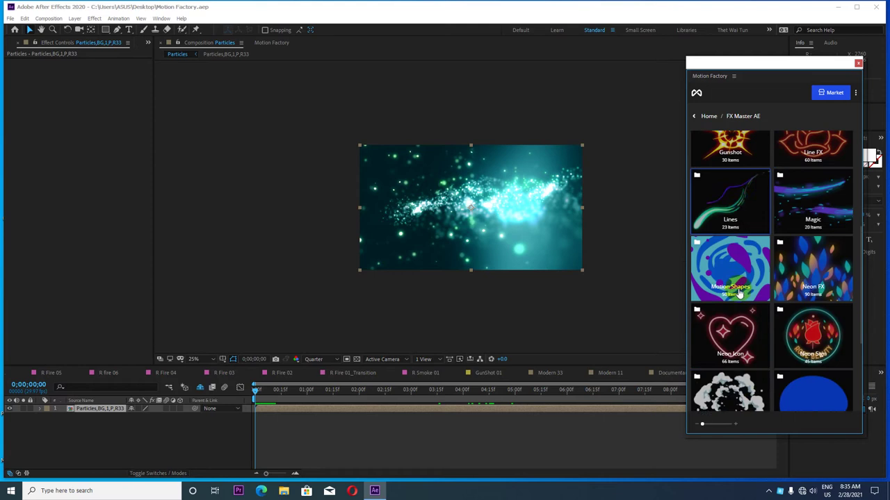
scroll(764, 278, down, 2)
scroll(799, 264, down, 2)
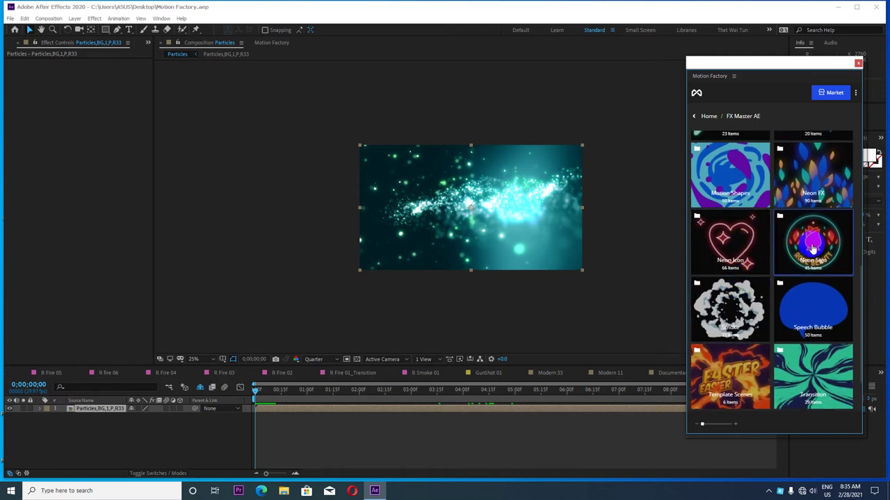
scroll(790, 306, down, 1)
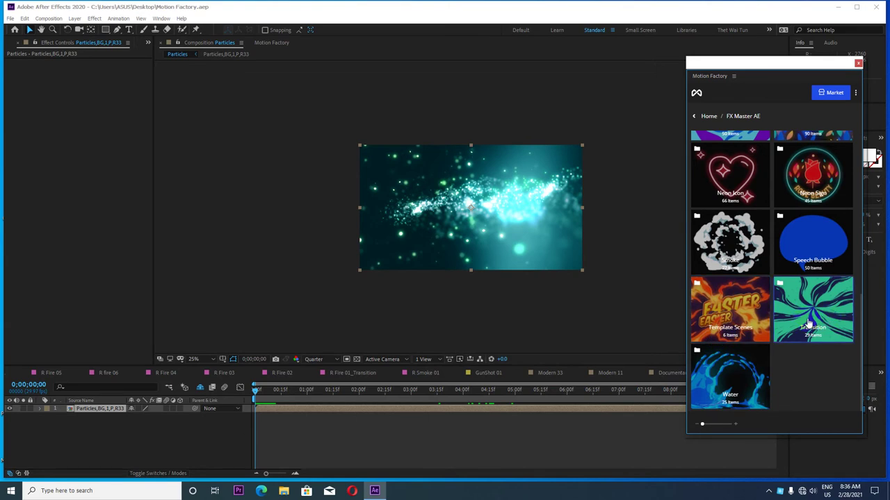
scroll(727, 306, up, 1)
scroll(733, 302, up, 2)
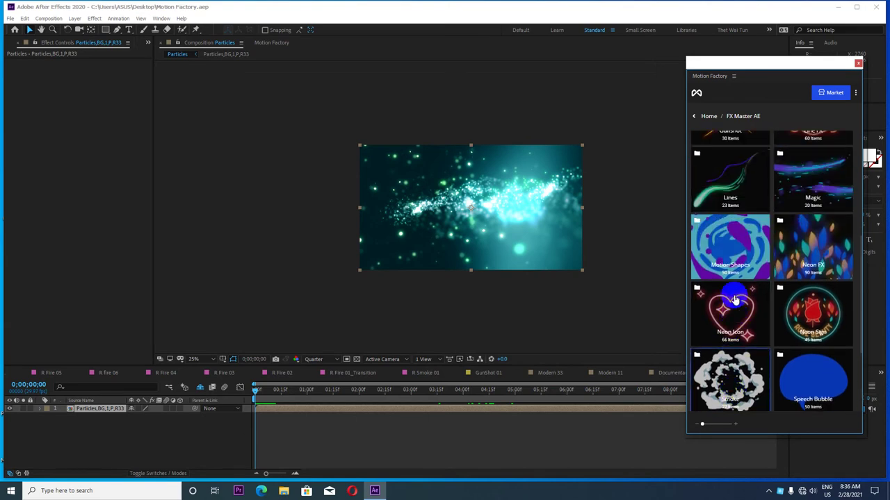
scroll(737, 292, up, 2)
scroll(754, 267, up, 1)
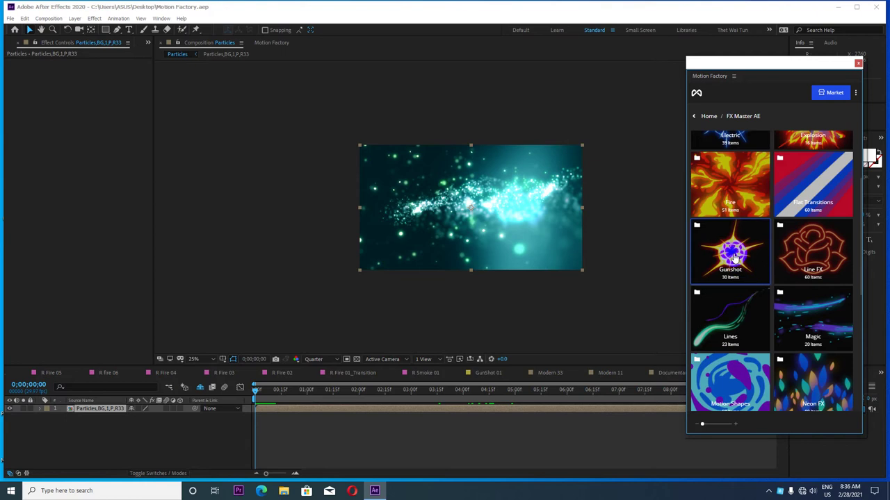
scroll(735, 257, up, 1)
scroll(735, 257, up, 1)
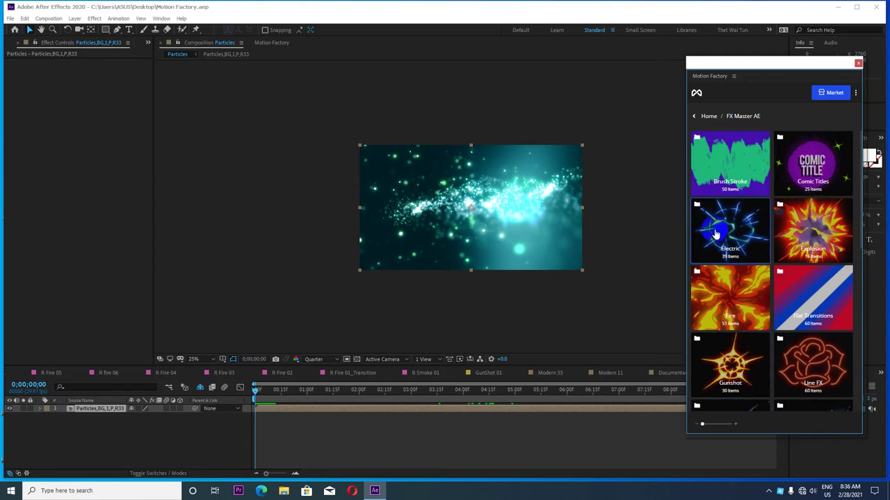
scroll(720, 243, down, 5)
scroll(750, 230, up, 1)
scroll(785, 208, up, 4)
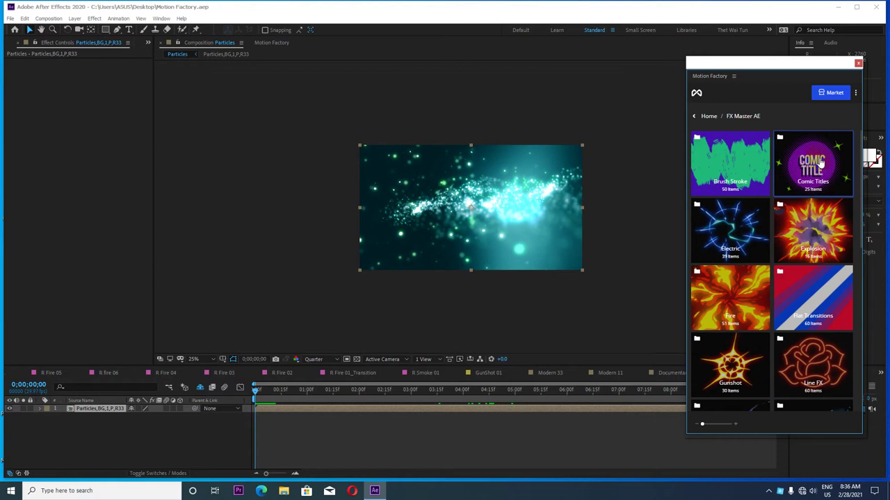
Open the Comic Titles folder and scroll through its AEP presets down to Comic Title 25
click(815, 161)
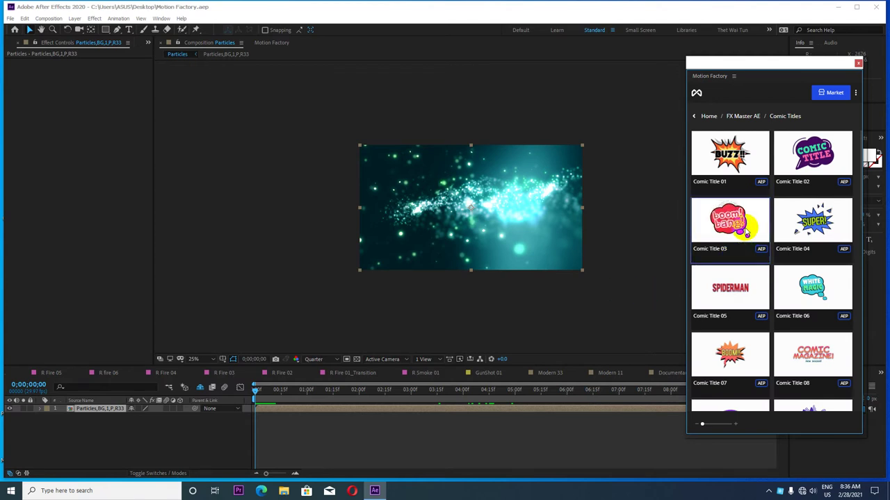
scroll(743, 285, down, 1)
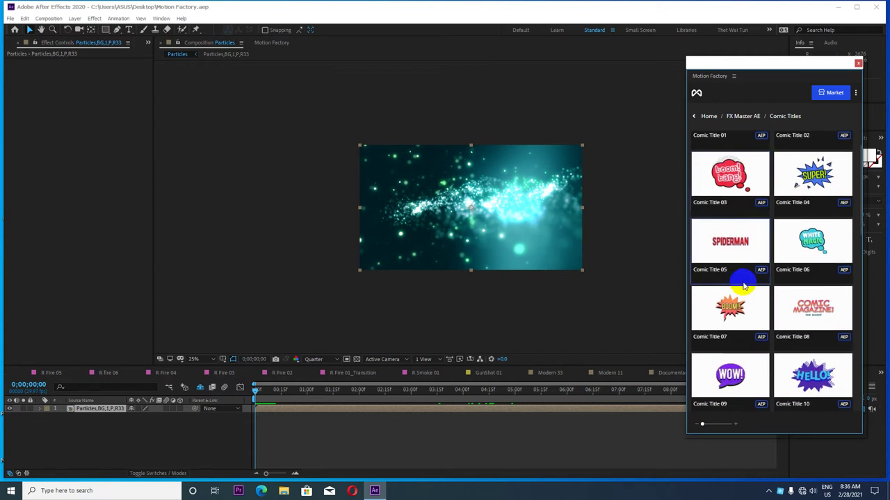
scroll(743, 285, down, 2)
scroll(745, 285, down, 1)
scroll(747, 284, down, 1)
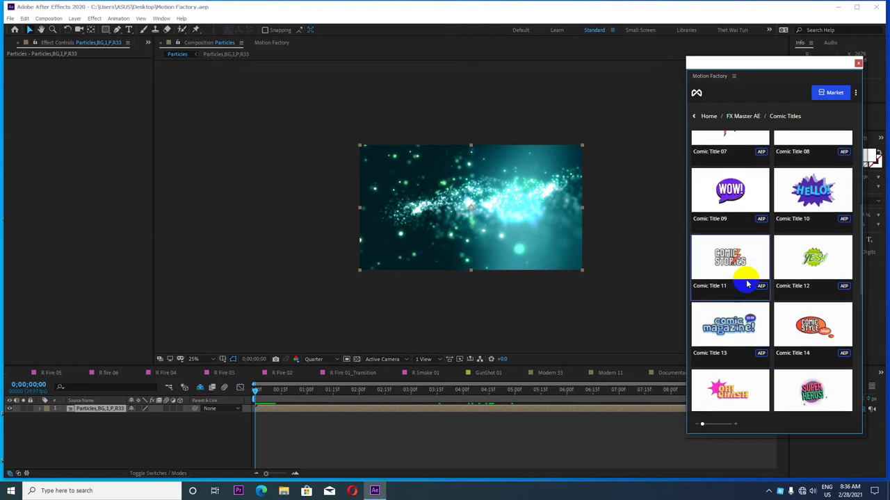
scroll(748, 284, down, 1)
scroll(748, 284, down, 1)
scroll(747, 284, down, 1)
scroll(747, 283, down, 1)
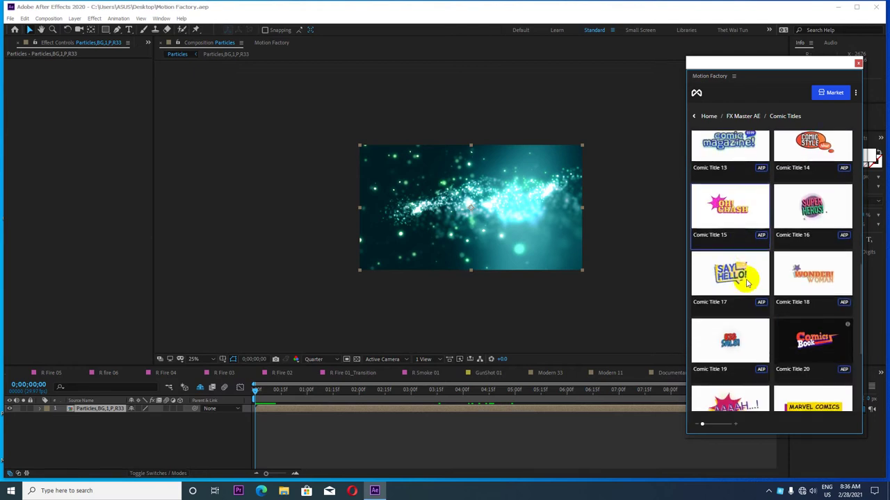
scroll(747, 283, down, 2)
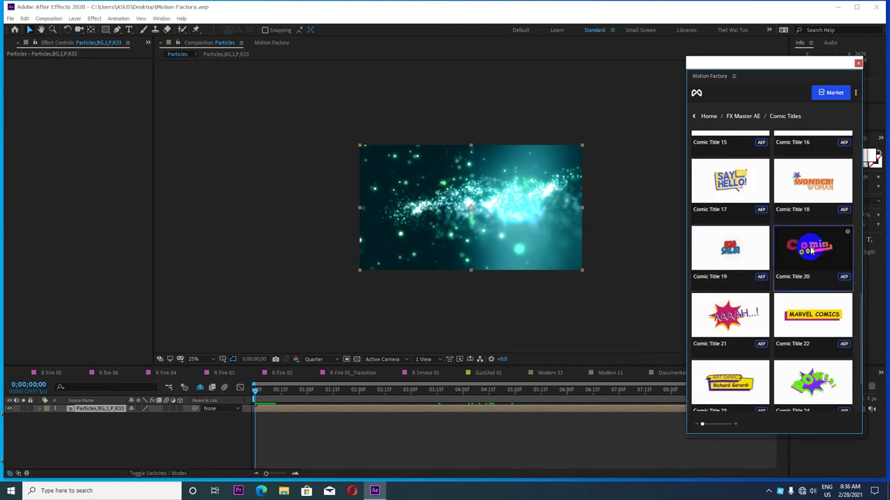
click(827, 258)
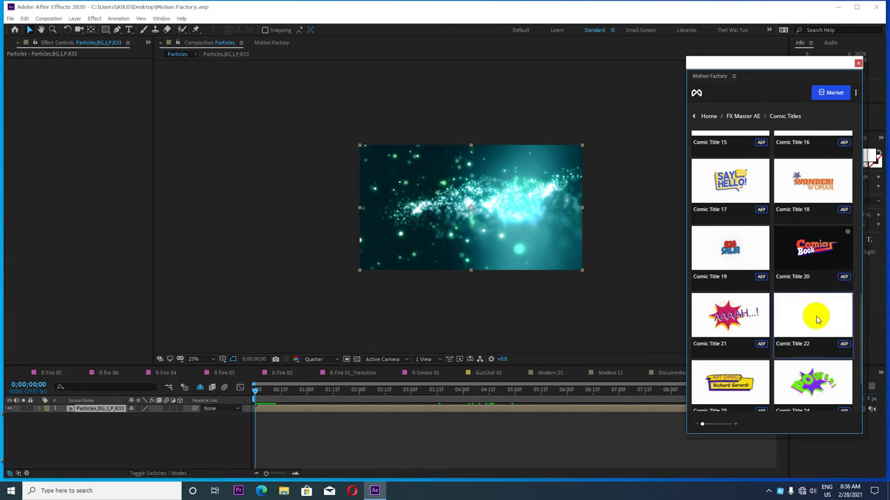
scroll(813, 324, down, 2)
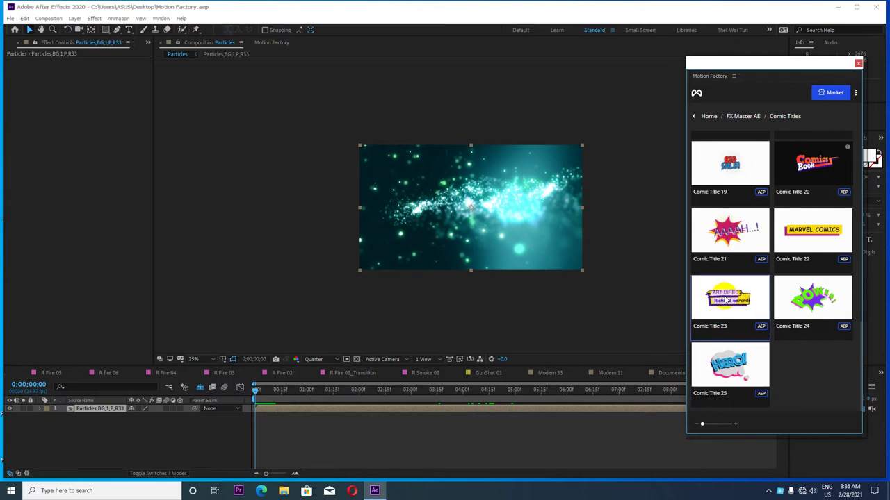
Drag Comic Title 23 into the Project panel and expand its Comic Title 23.aep folder
click(10, 46)
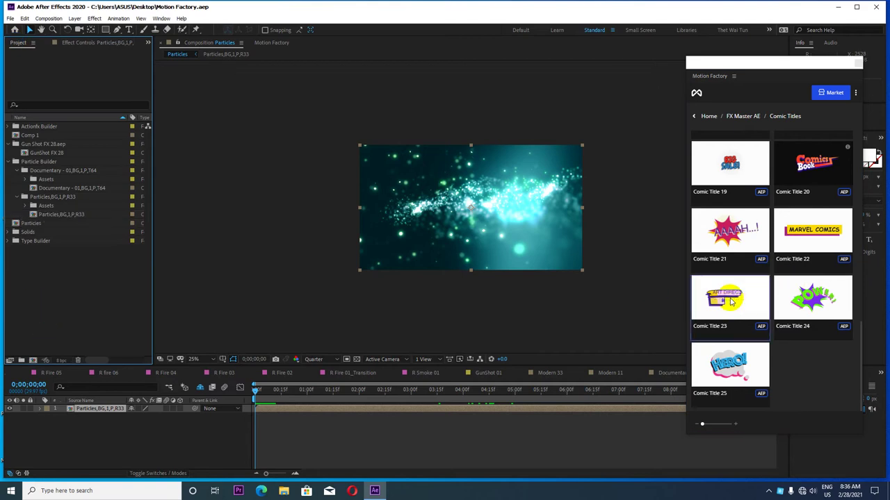
drag(728, 298, 89, 300)
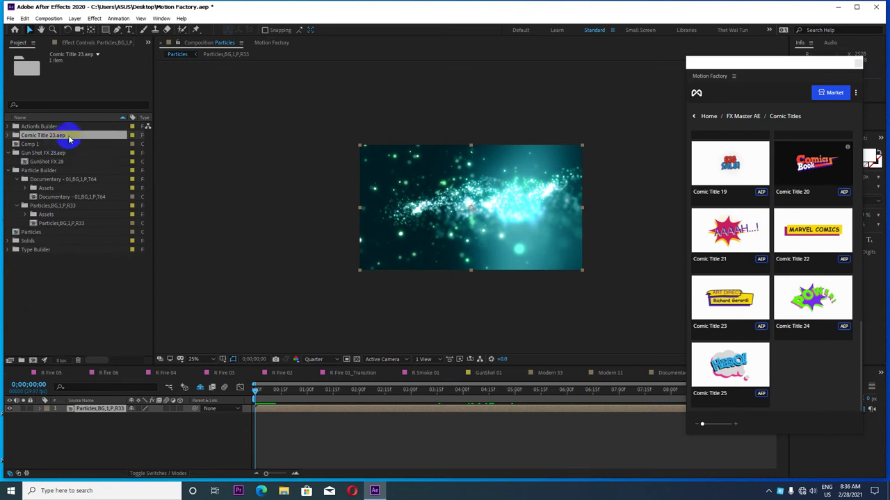
mouse_move(830, 63)
mouse_down()
mouse_move(886, 130)
mouse_move(777, 60)
mouse_up()
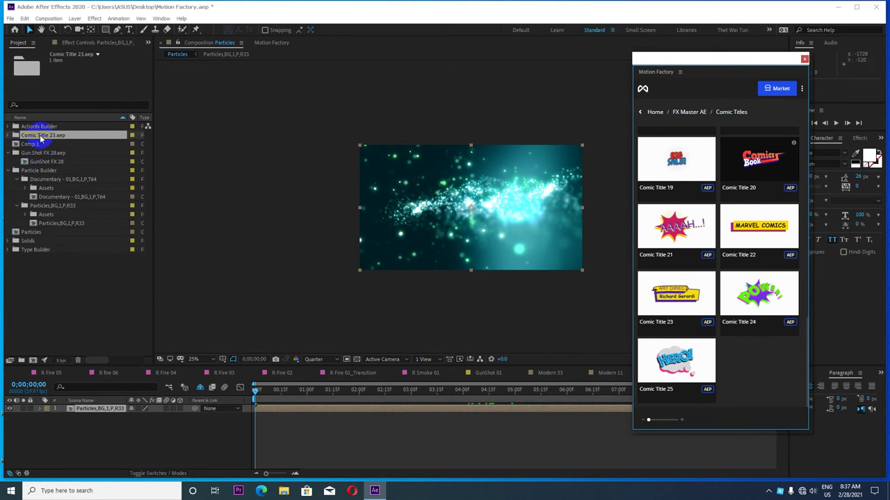
click(8, 136)
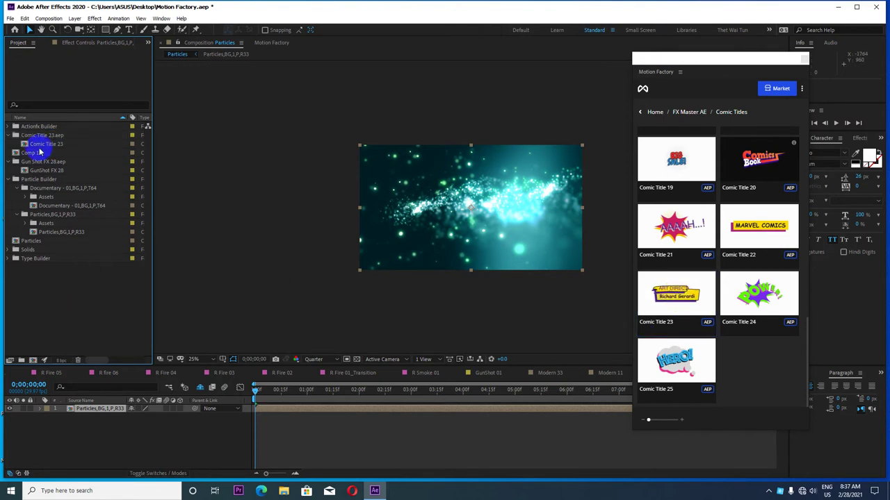
Delete the Comic Title 23.aep folder and re-import Comic Title 23 from Motion Factory
click(78, 360)
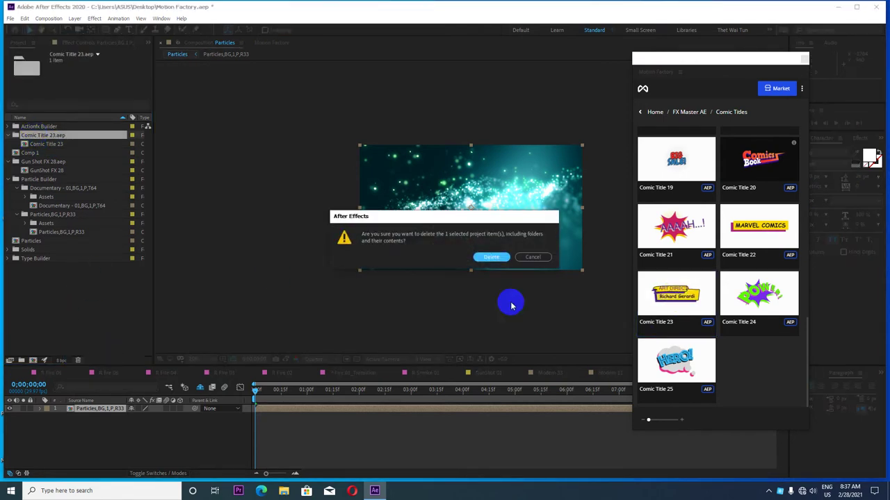
click(491, 255)
click(665, 298)
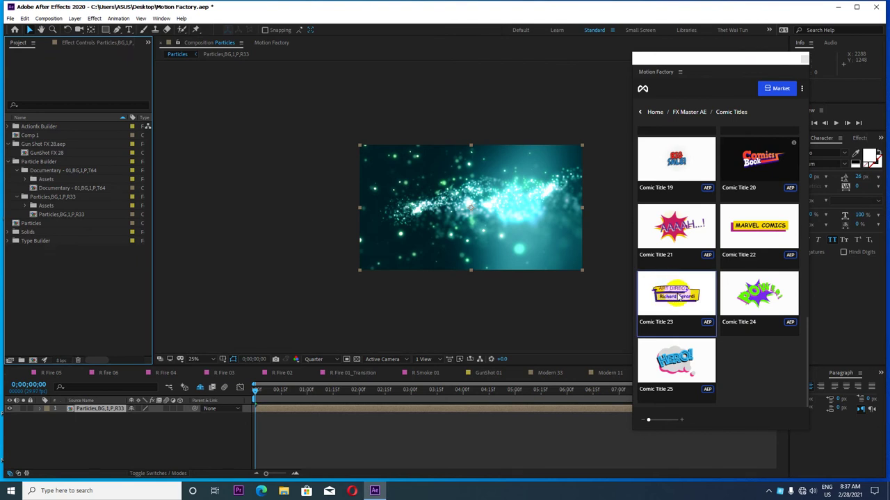
click(678, 297)
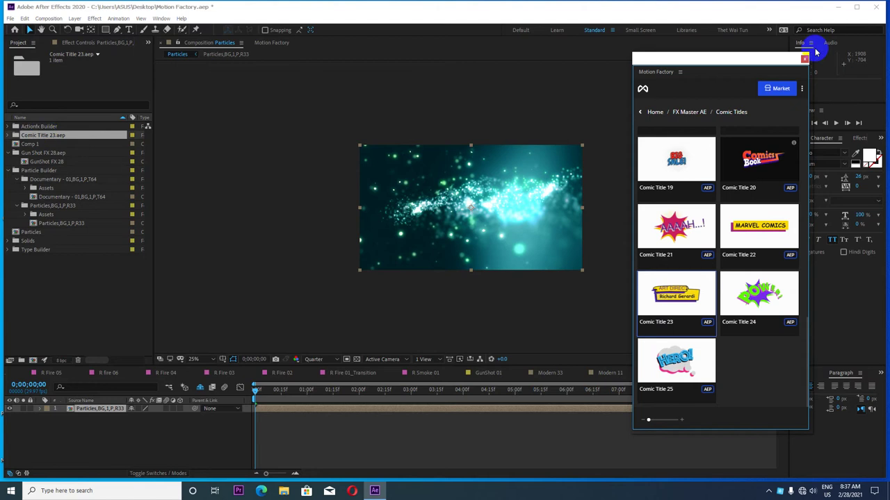
drag(731, 57, 764, 45)
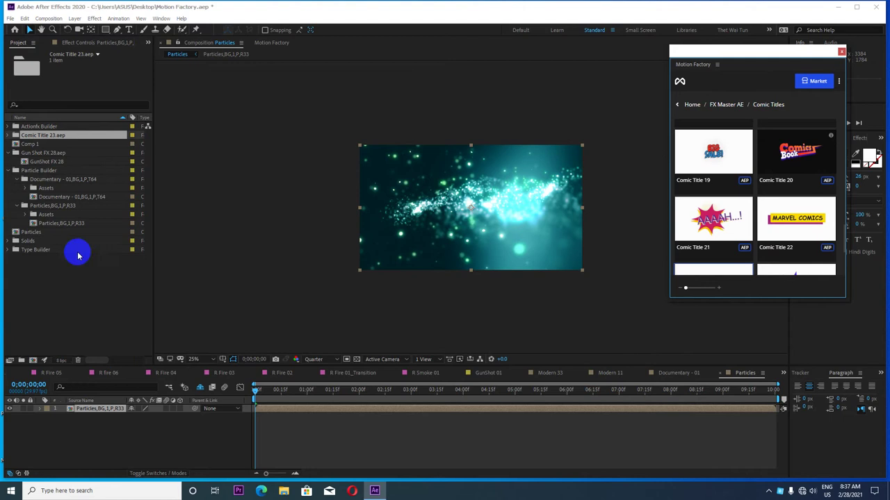
Expand Comic Title 23.aep and open its Comic Title 23 composition in the viewer
click(32, 139)
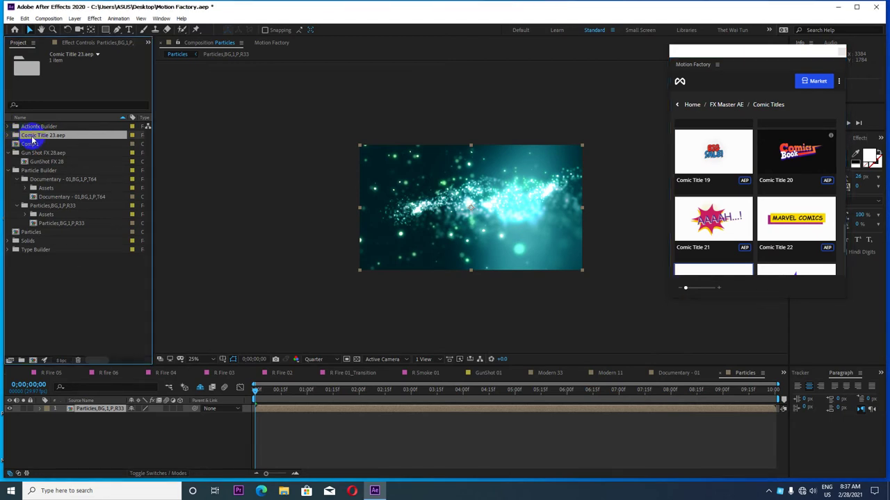
click(8, 137)
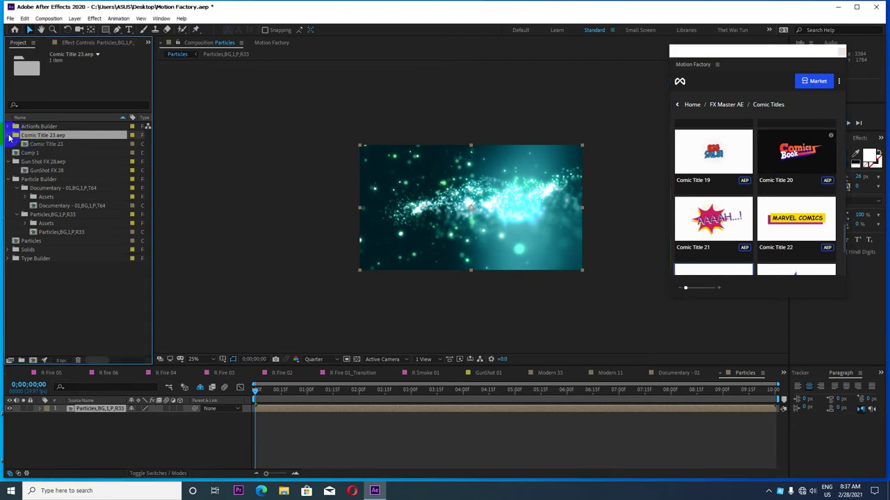
click(48, 146)
double_click(49, 146)
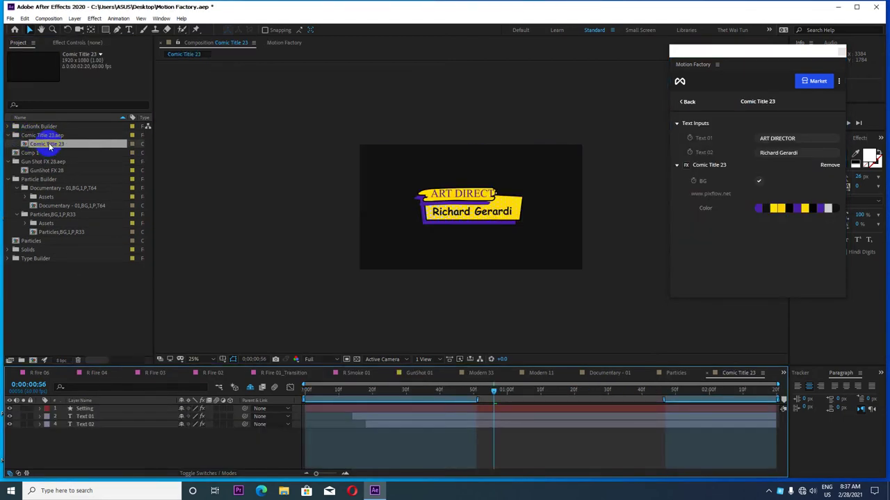
scroll(513, 218, up, 2)
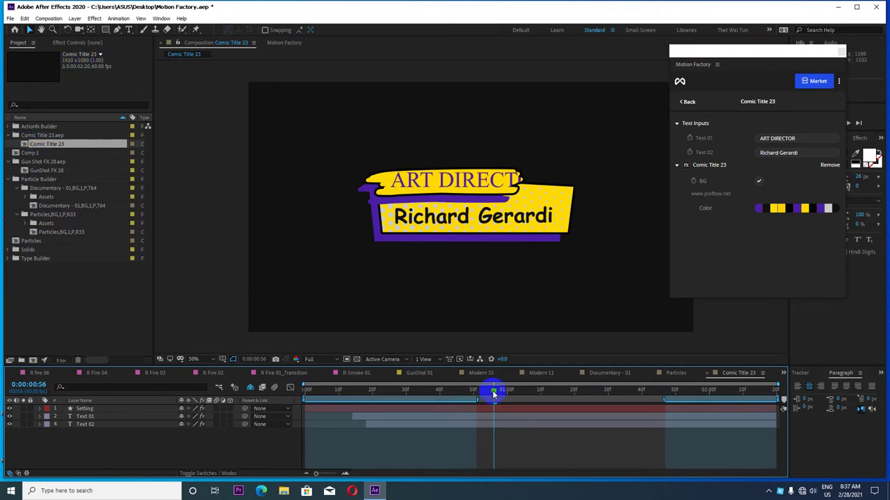
Rewind to the first frame and preview Comic Title 23 at Quarter resolution
drag(493, 394, 267, 391)
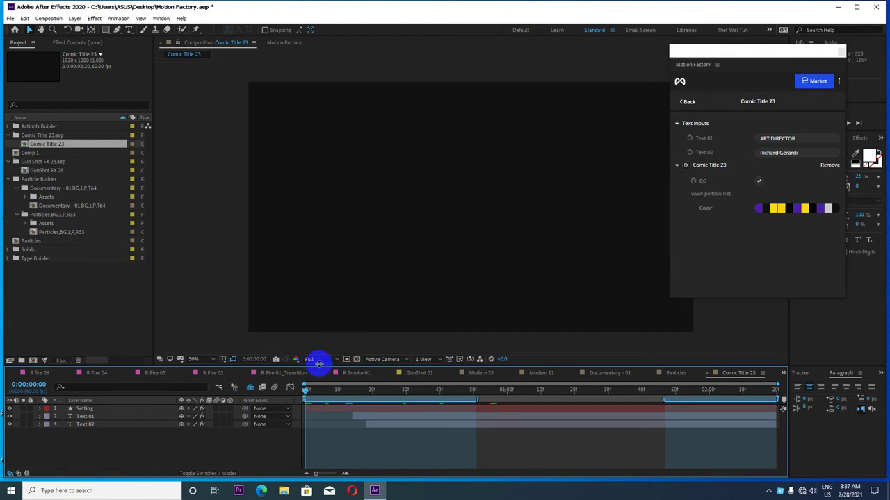
click(318, 363)
click(322, 410)
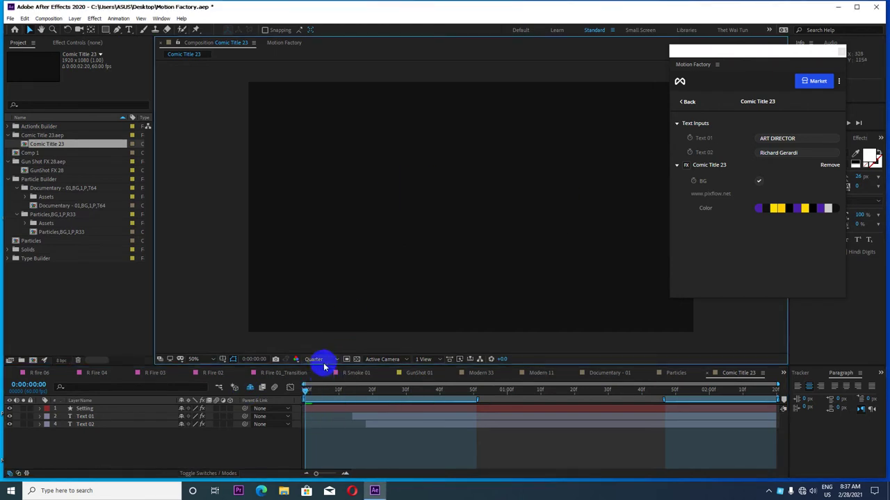
key(space)
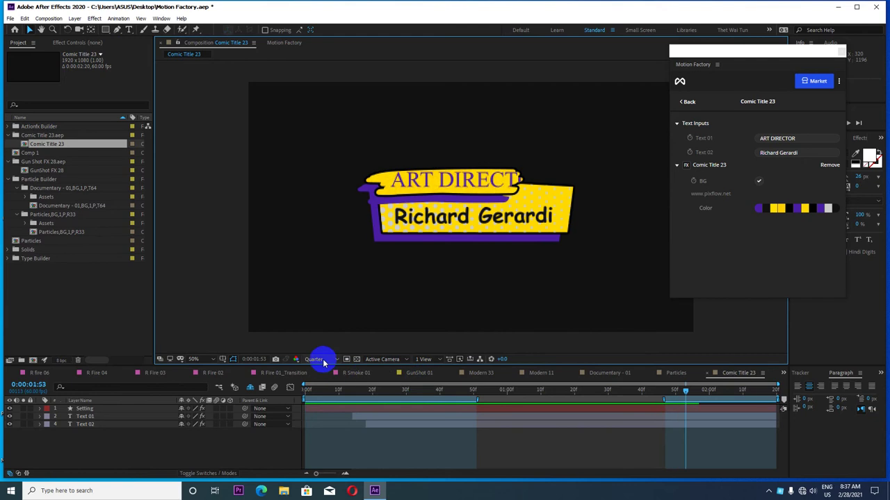
Switch the preview resolution to Half and save the project
click(323, 362)
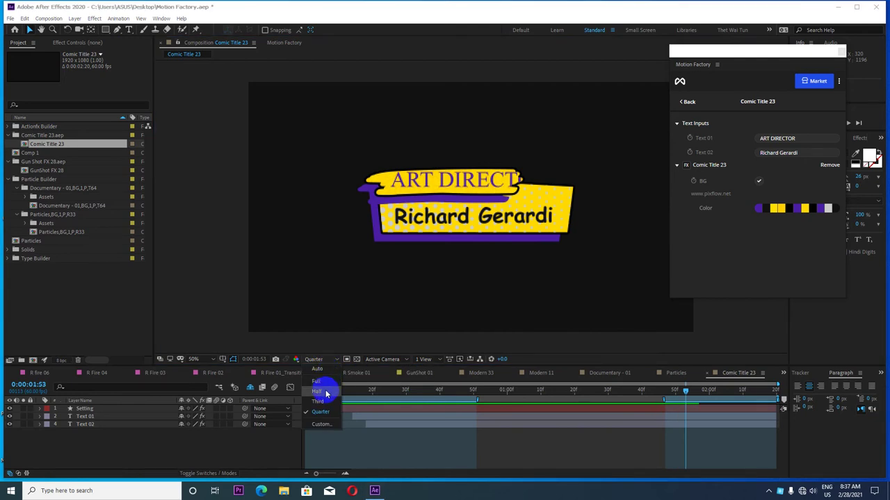
click(326, 392)
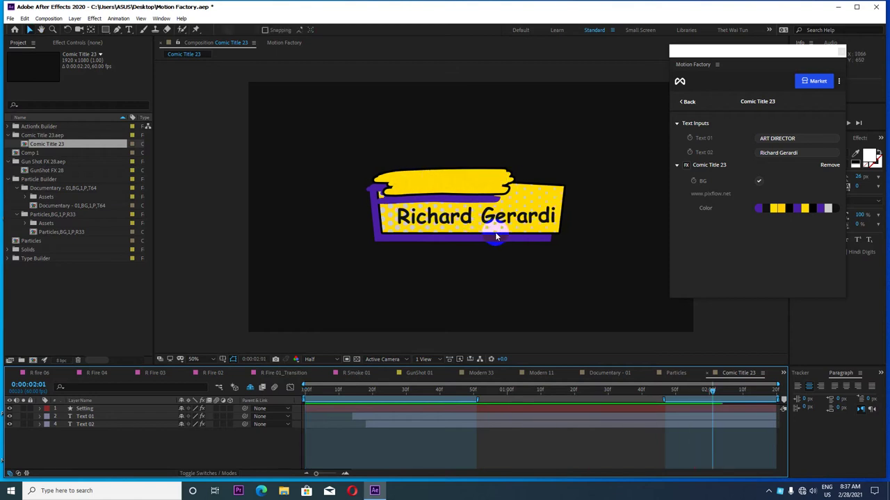
key(ctrl+s)
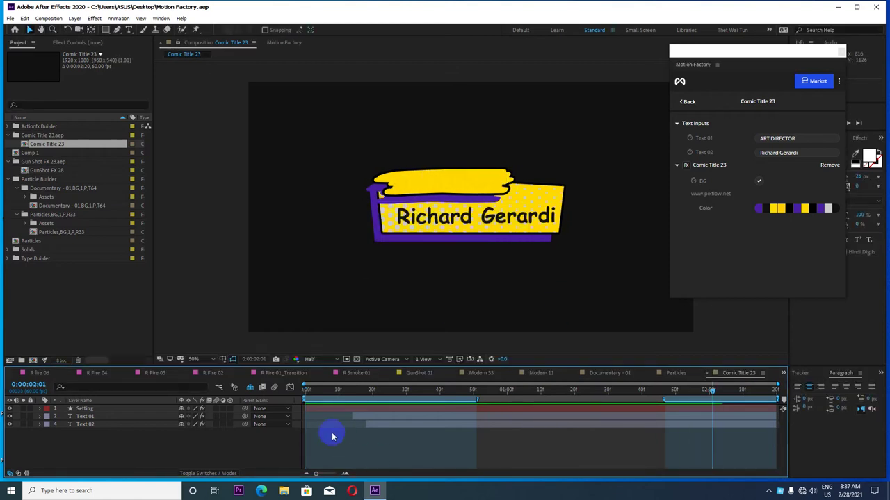
Scrub the playhead to about 0:00:00:55, where the full ART DIRECTOR title shows
mouse_move(359, 391)
mouse_down()
mouse_move(339, 395)
mouse_move(472, 400)
mouse_move(447, 401)
mouse_up()
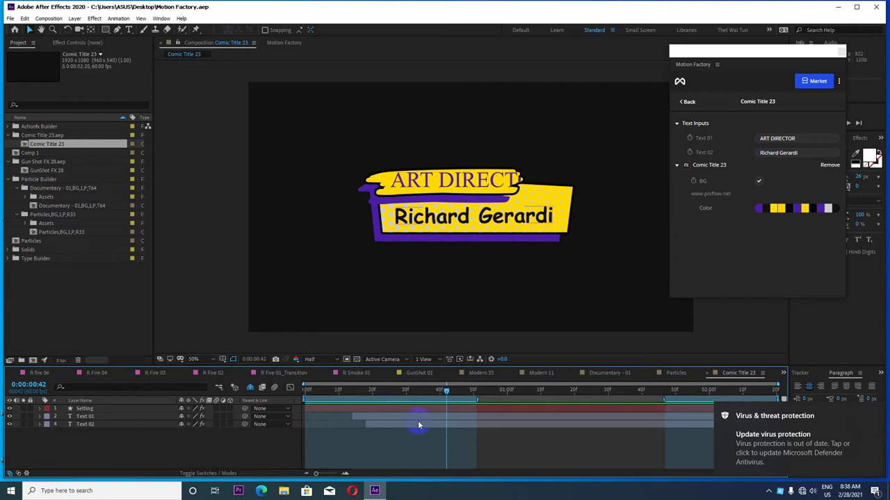
drag(447, 393, 476, 394)
mouse_move(388, 392)
mouse_down()
mouse_move(304, 391)
mouse_move(479, 391)
mouse_move(304, 391)
mouse_move(457, 391)
mouse_move(328, 391)
mouse_move(479, 402)
mouse_move(303, 395)
mouse_move(550, 392)
mouse_move(376, 381)
mouse_move(485, 392)
mouse_up()
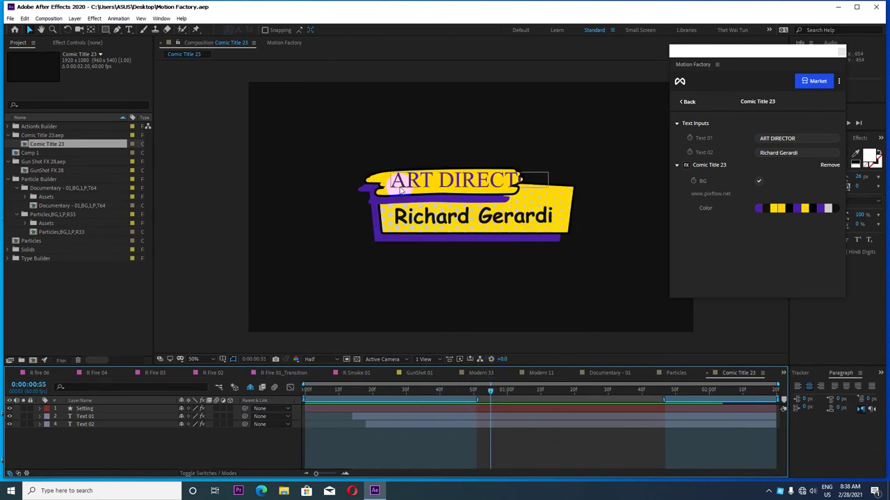
Replace the ART DIRECTOR heading on Text 01 with 'Ko Myo Vlog'
click(82, 417)
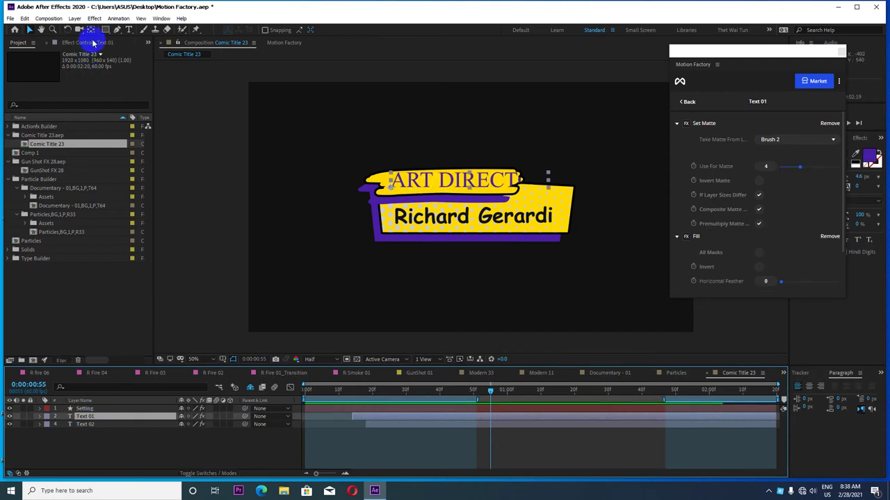
double_click(84, 417)
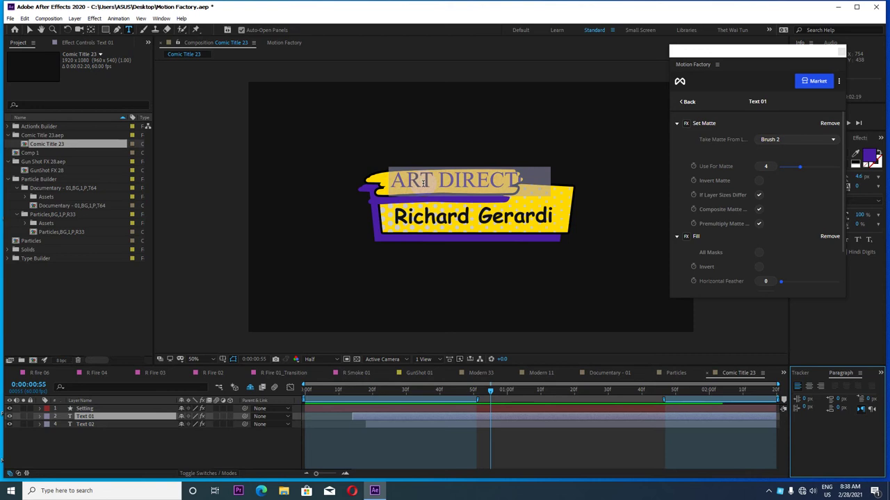
text(Ko Myo Vlog)
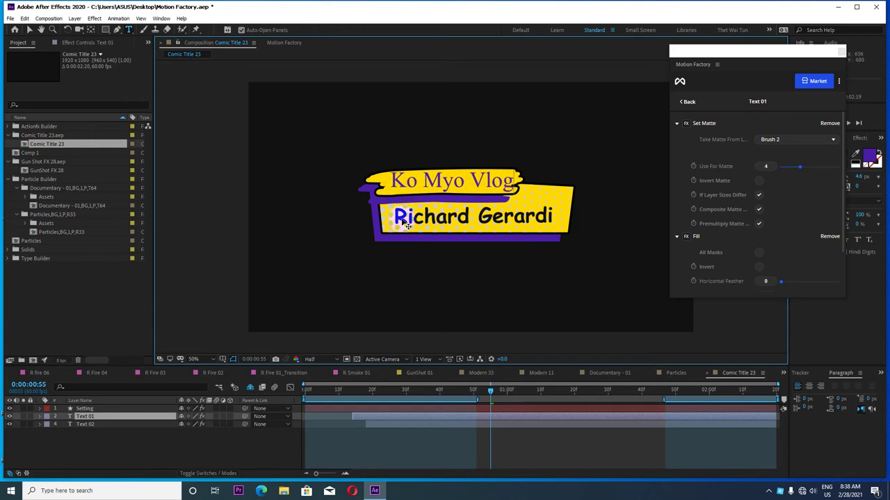
Replace the name line with 'Please Subscribe' and save the project
click(94, 425)
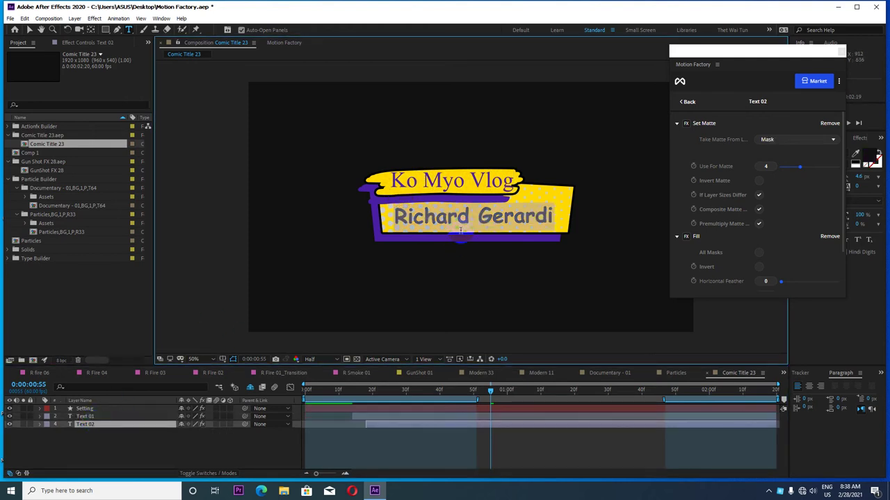
text(P)
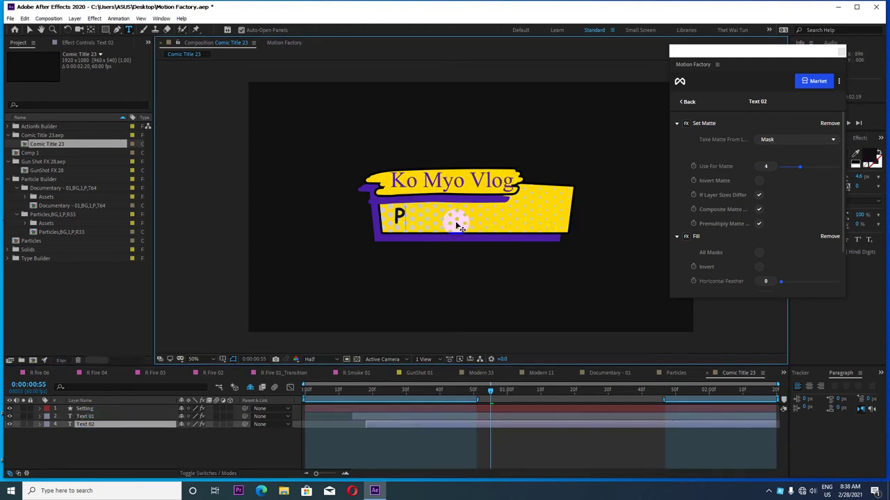
text(lease Subscribe)
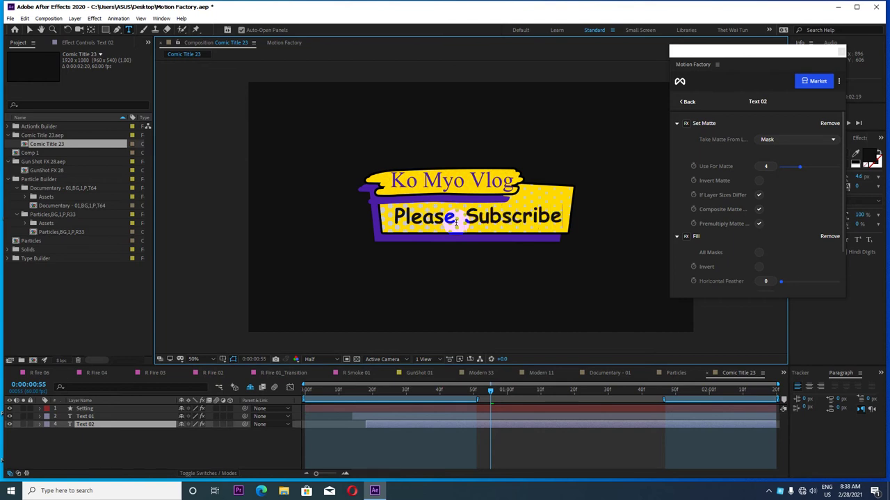
key(ctrl+s)
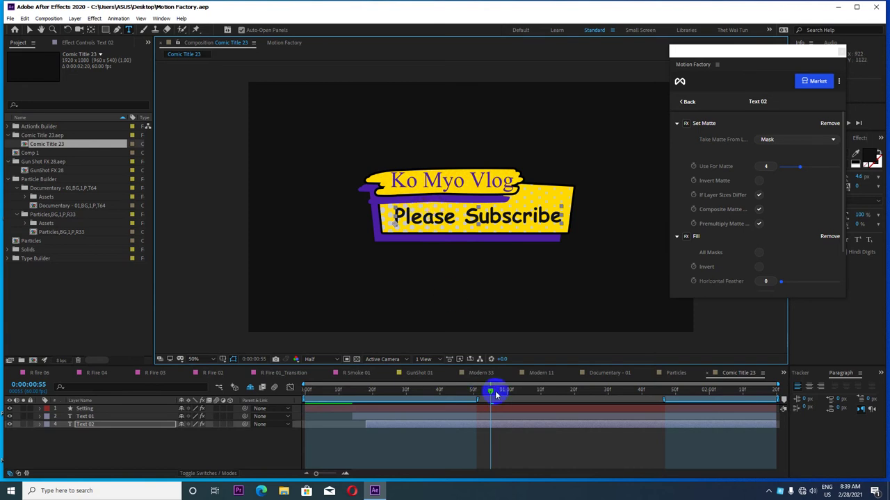
Rewind and play the Ko Myo Vlog / Please Subscribe preview, then stop it
drag(486, 391, 296, 396)
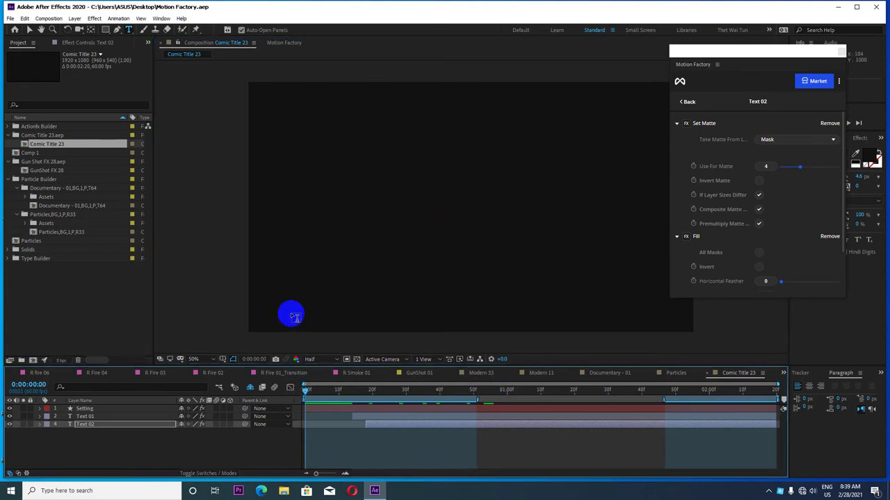
key(space)
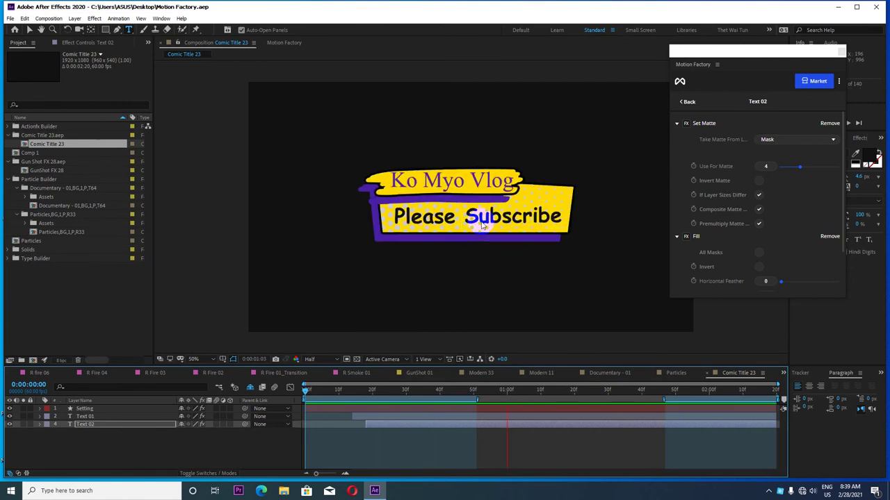
click(506, 279)
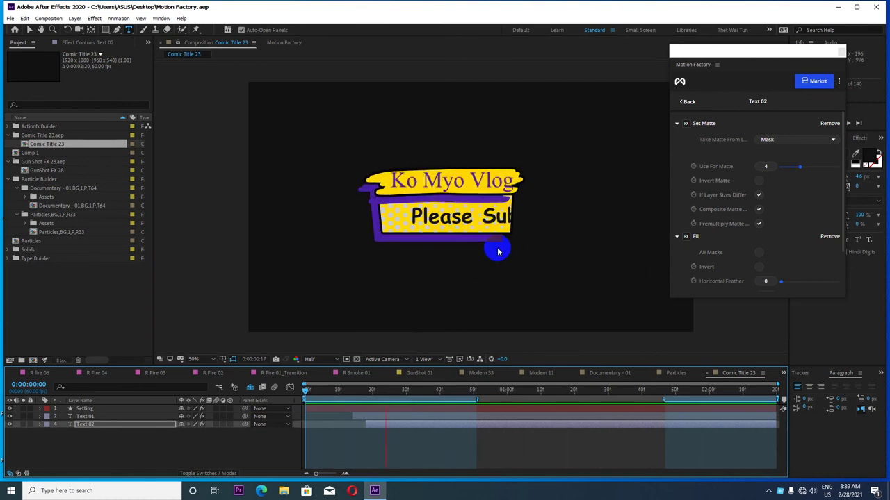
click(406, 213)
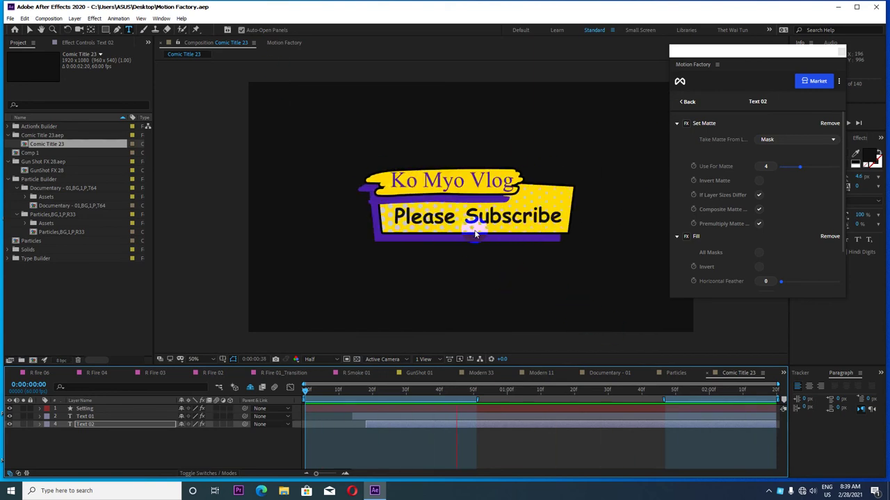
key(space)
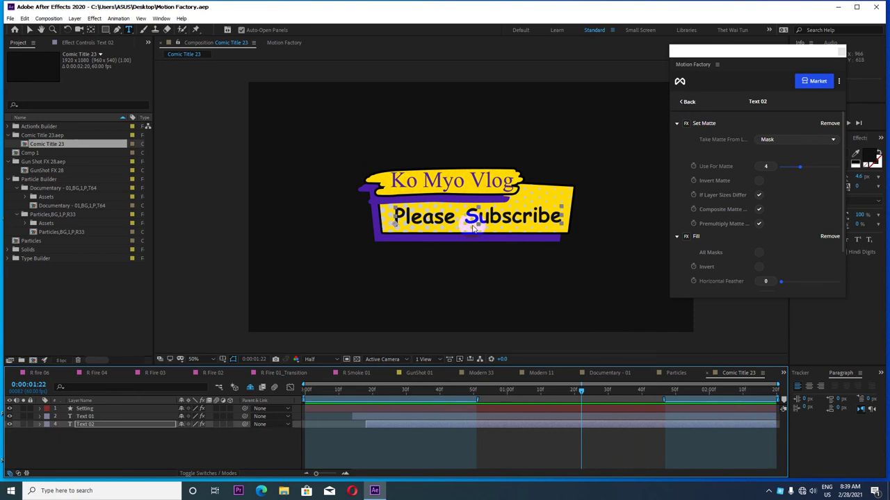
Scrub back, preview again, and stop on the fully revealed title
mouse_move(403, 391)
mouse_down()
mouse_move(519, 399)
mouse_move(281, 398)
mouse_up()
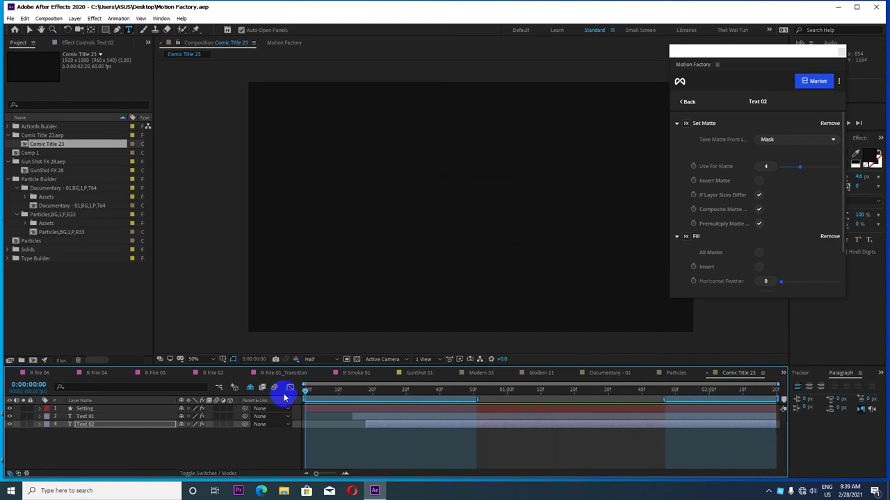
key(space)
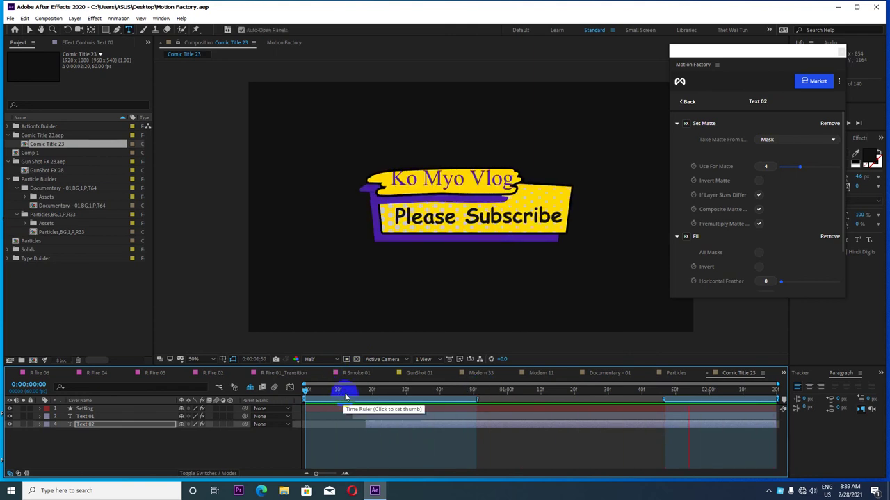
mouse_move(306, 391)
mouse_down()
mouse_move(628, 397)
mouse_move(615, 401)
mouse_up()
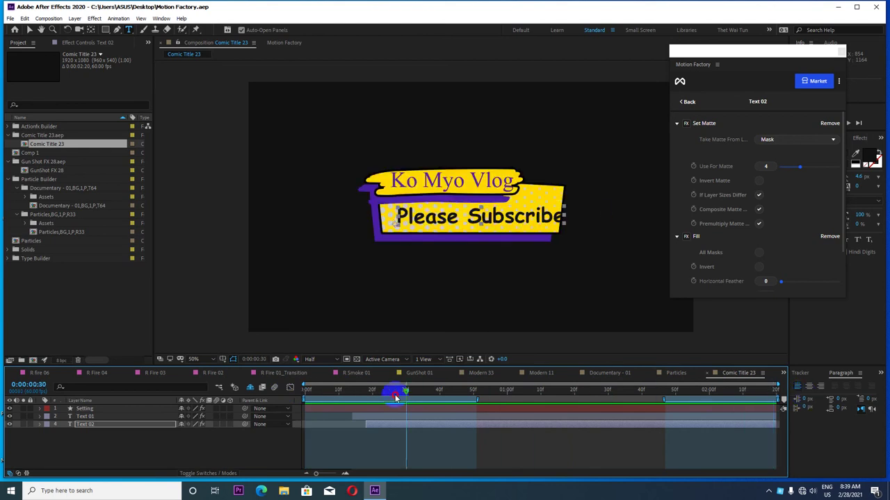
Open the Motion Factory panel and scroll through its Particle Builder presets
click(284, 42)
scroll(232, 242, down, 1)
scroll(232, 242, down, 1)
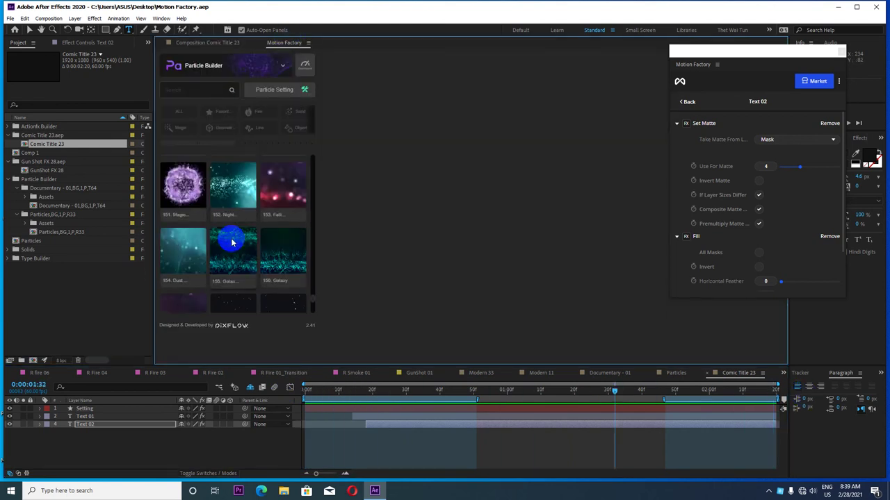
scroll(232, 242, down, 1)
scroll(232, 243, down, 1)
scroll(232, 244, down, 1)
scroll(233, 243, down, 1)
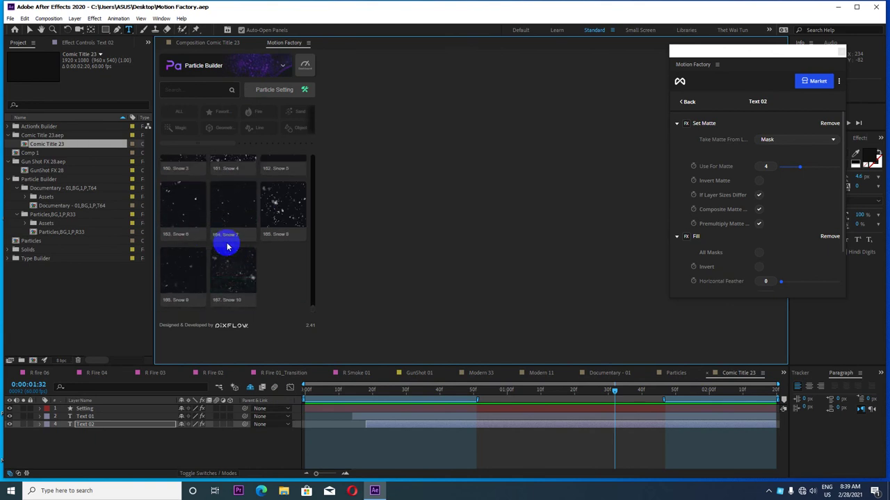
scroll(226, 244, up, 3)
scroll(226, 240, up, 3)
scroll(229, 232, up, 3)
scroll(228, 232, up, 1)
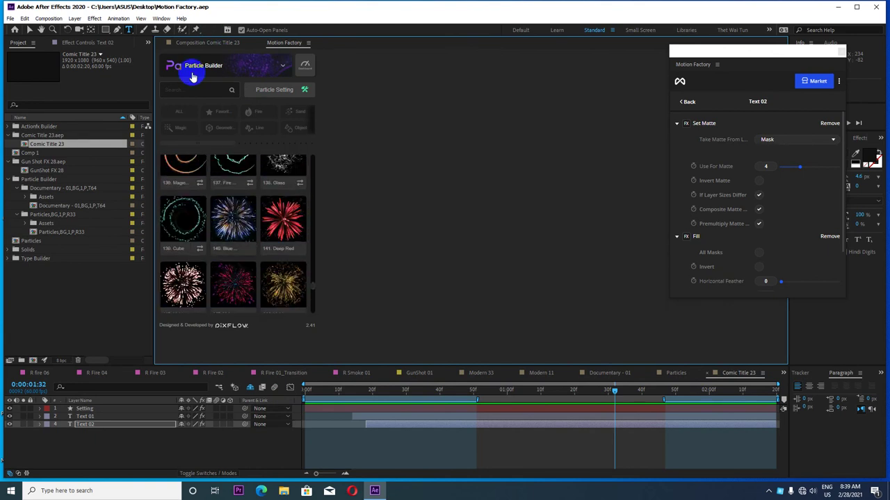
Switch the Motion Factory product to Type Builder and scroll through its title categories
click(193, 75)
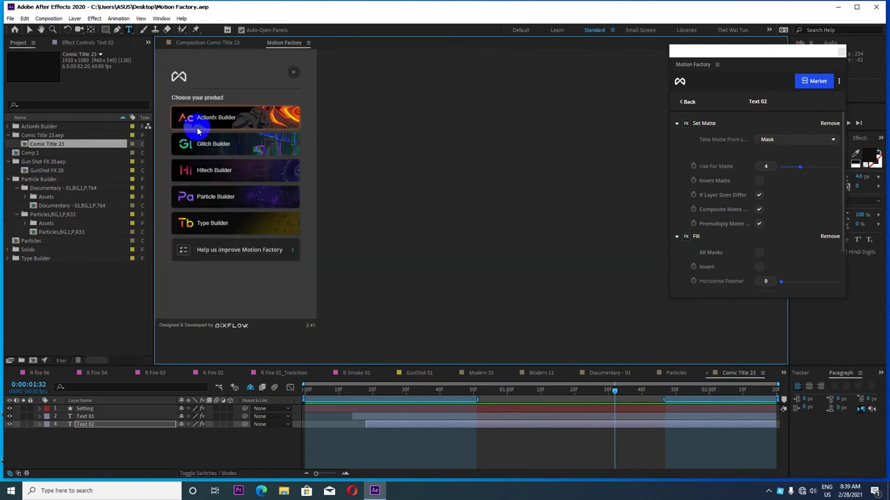
click(221, 224)
scroll(234, 206, up, 2)
scroll(237, 208, up, 2)
scroll(254, 228, up, 2)
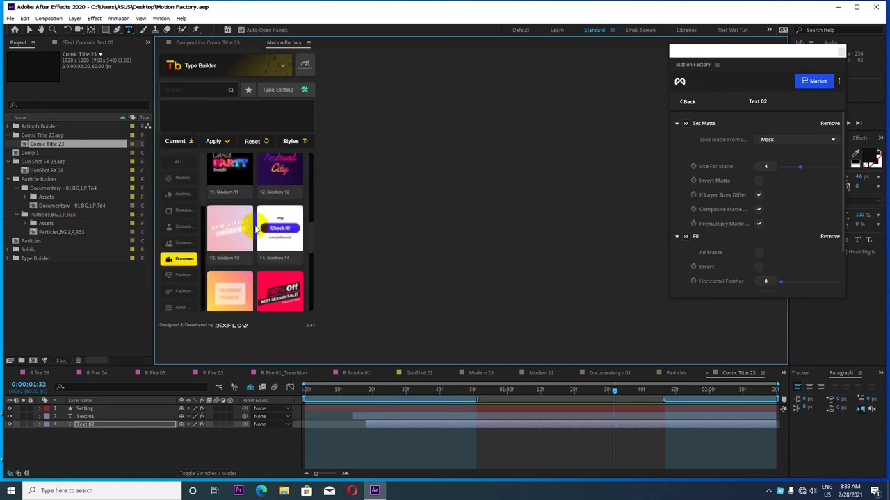
scroll(256, 226, down, 2)
scroll(255, 236, down, 2)
scroll(253, 250, down, 2)
scroll(252, 264, down, 2)
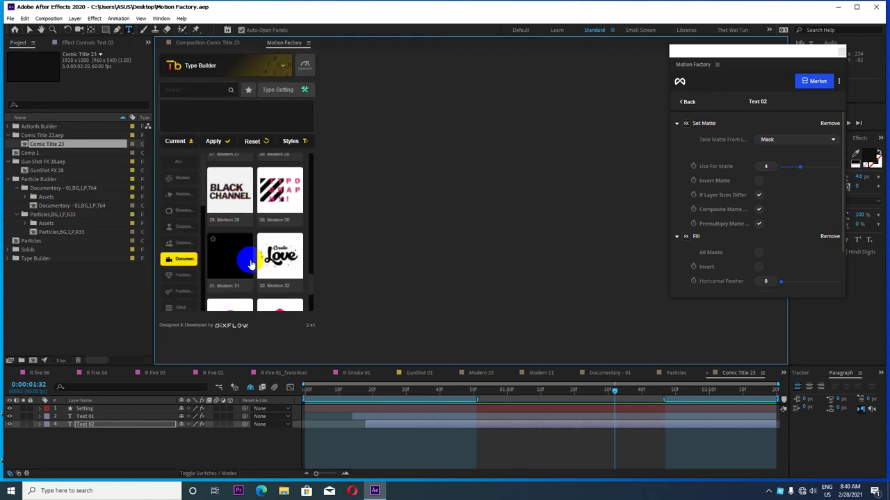
scroll(250, 265, down, 5)
scroll(230, 268, down, 5)
scroll(271, 240, down, 5)
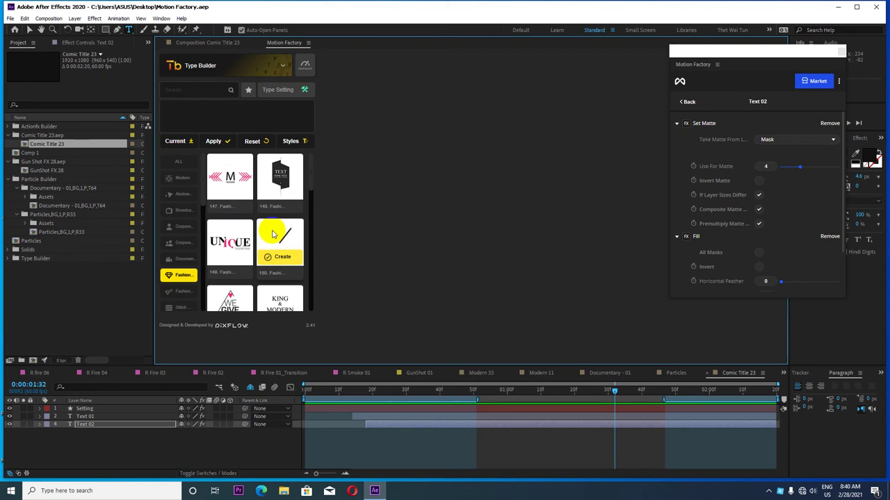
View the Fashion category, then browse the Glitch title templates
click(183, 292)
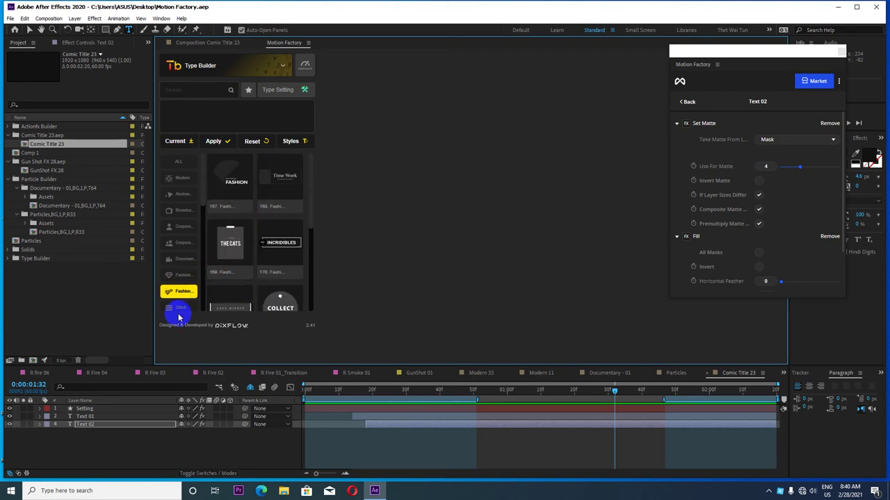
click(178, 305)
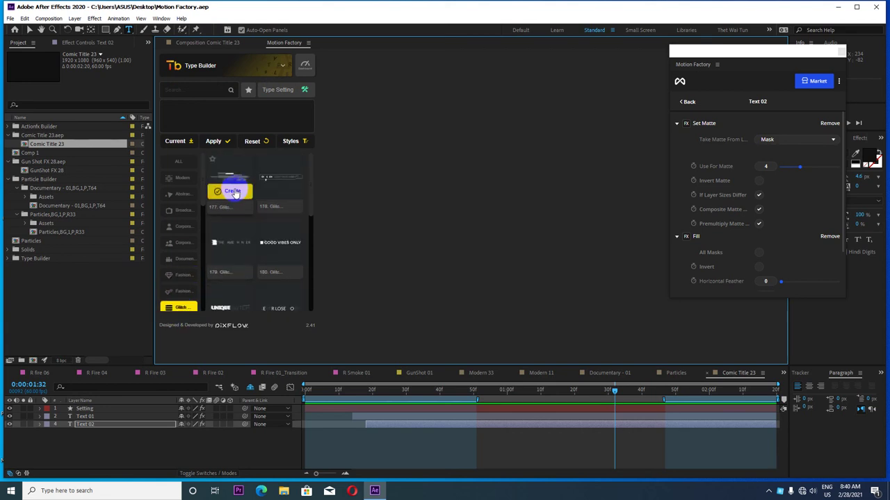
scroll(278, 254, down, 2)
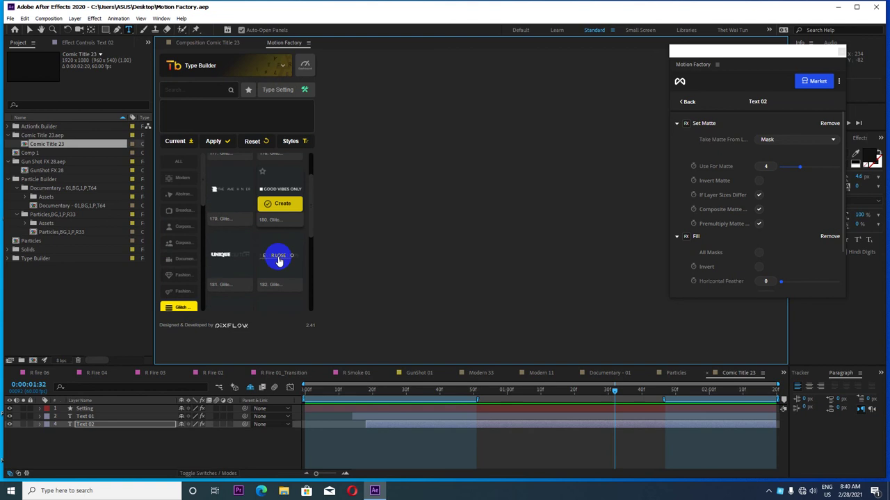
scroll(278, 261, down, 1)
scroll(278, 261, down, 1)
scroll(279, 261, down, 1)
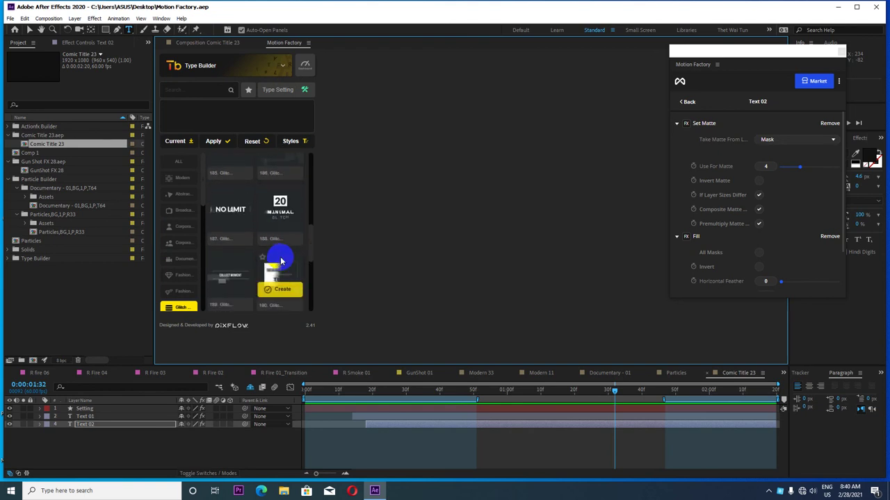